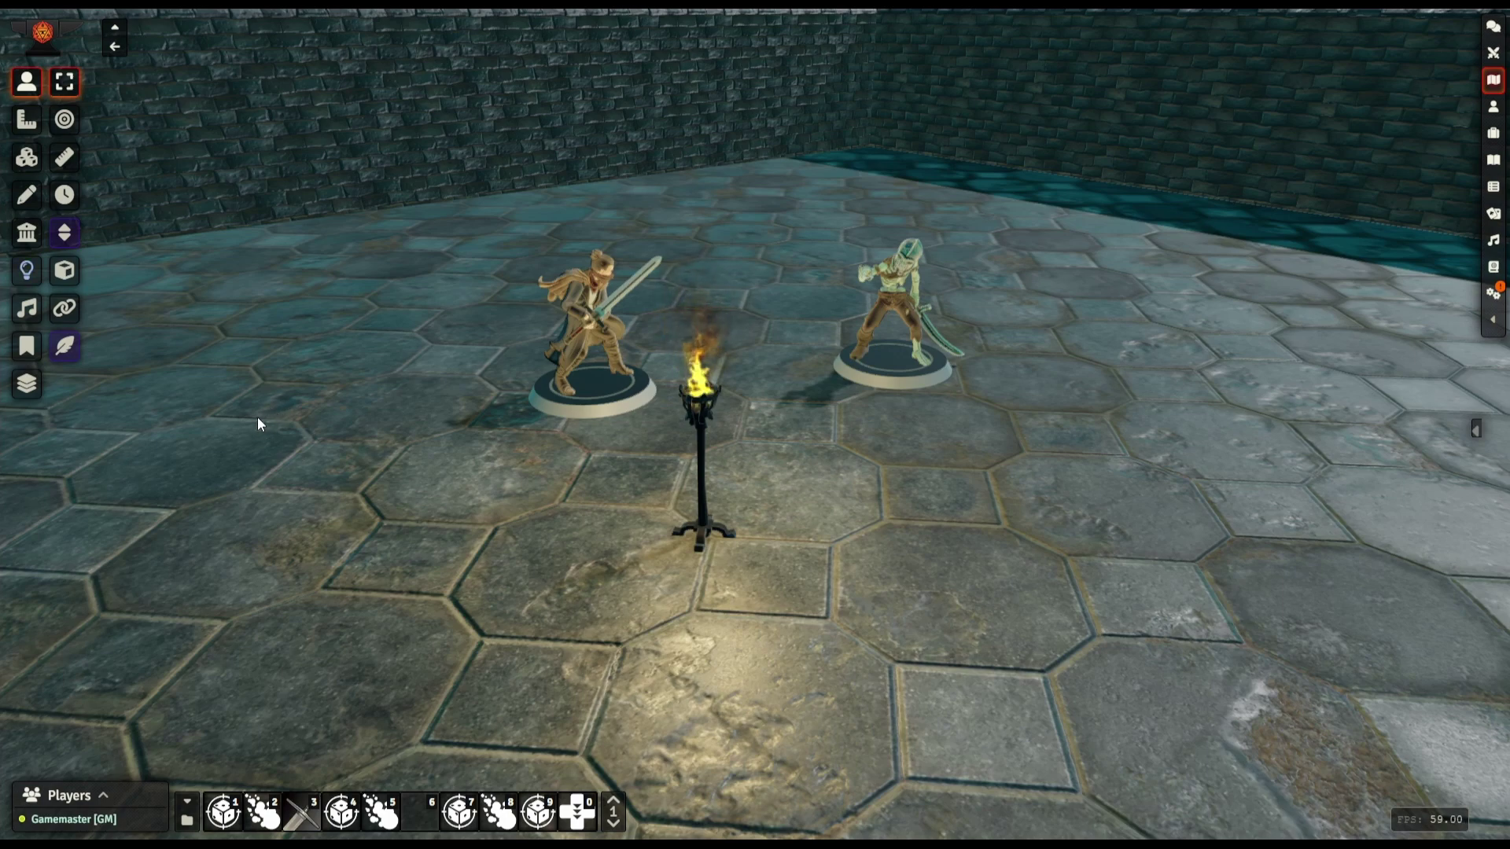
Examine the flaming standing torch and the two miniatures beside it up close
scroll(696, 393, "up", 2)
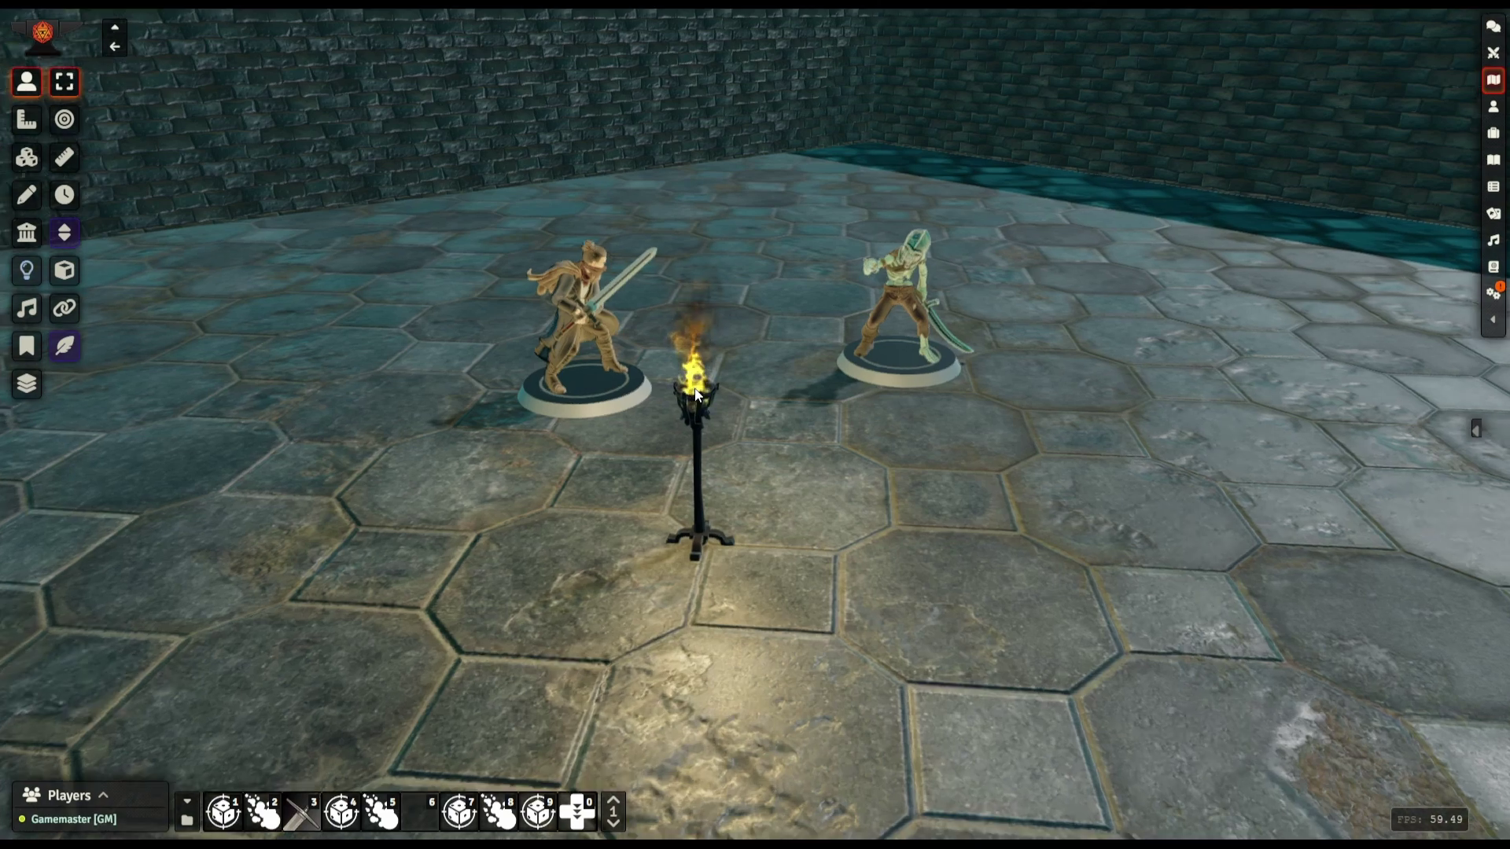
scroll(694, 389, "up", 2)
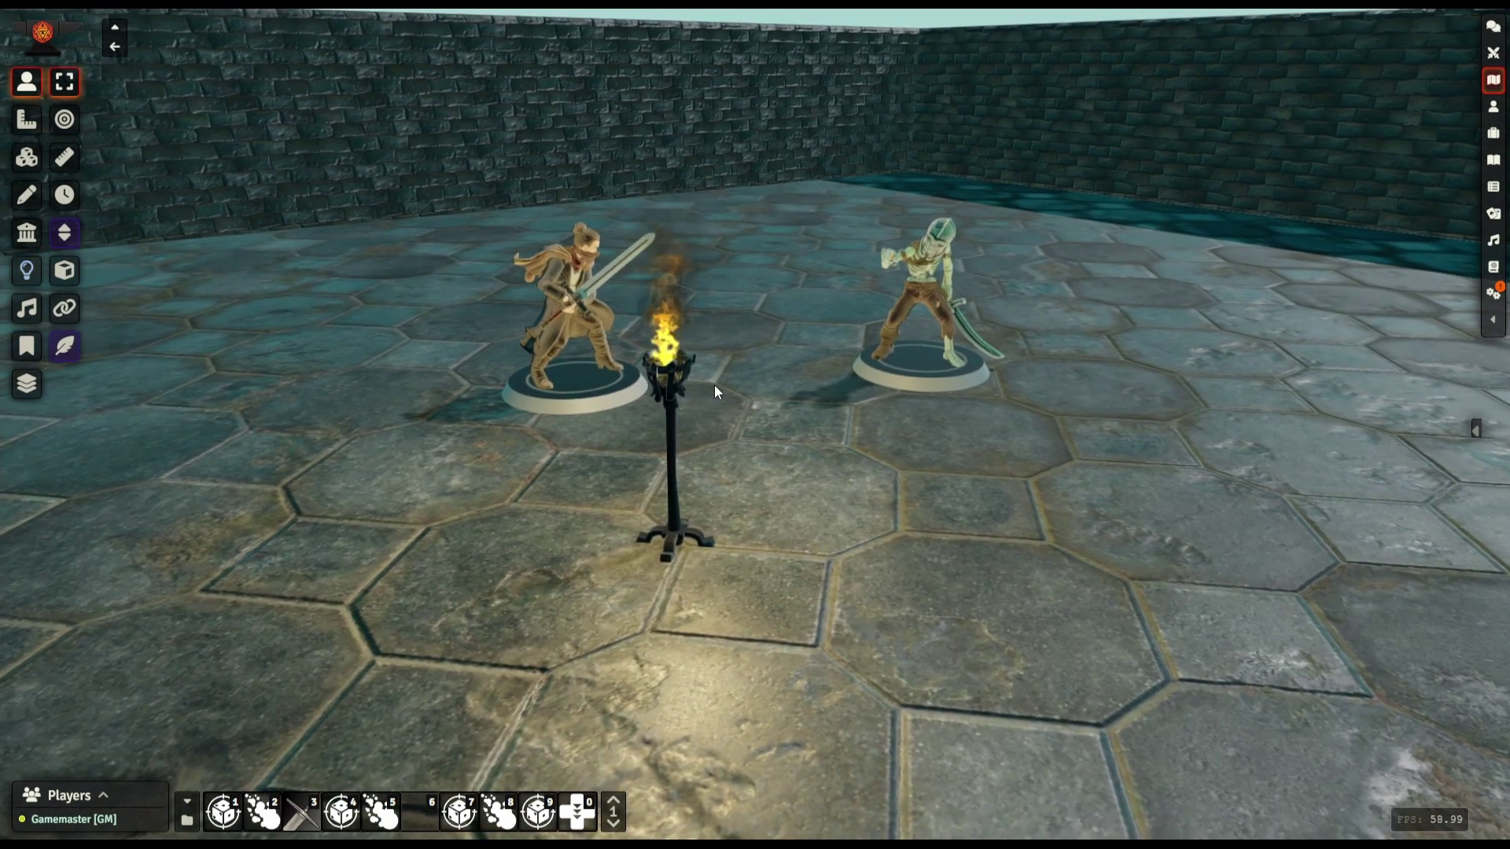
scroll(719, 425, "up", 2)
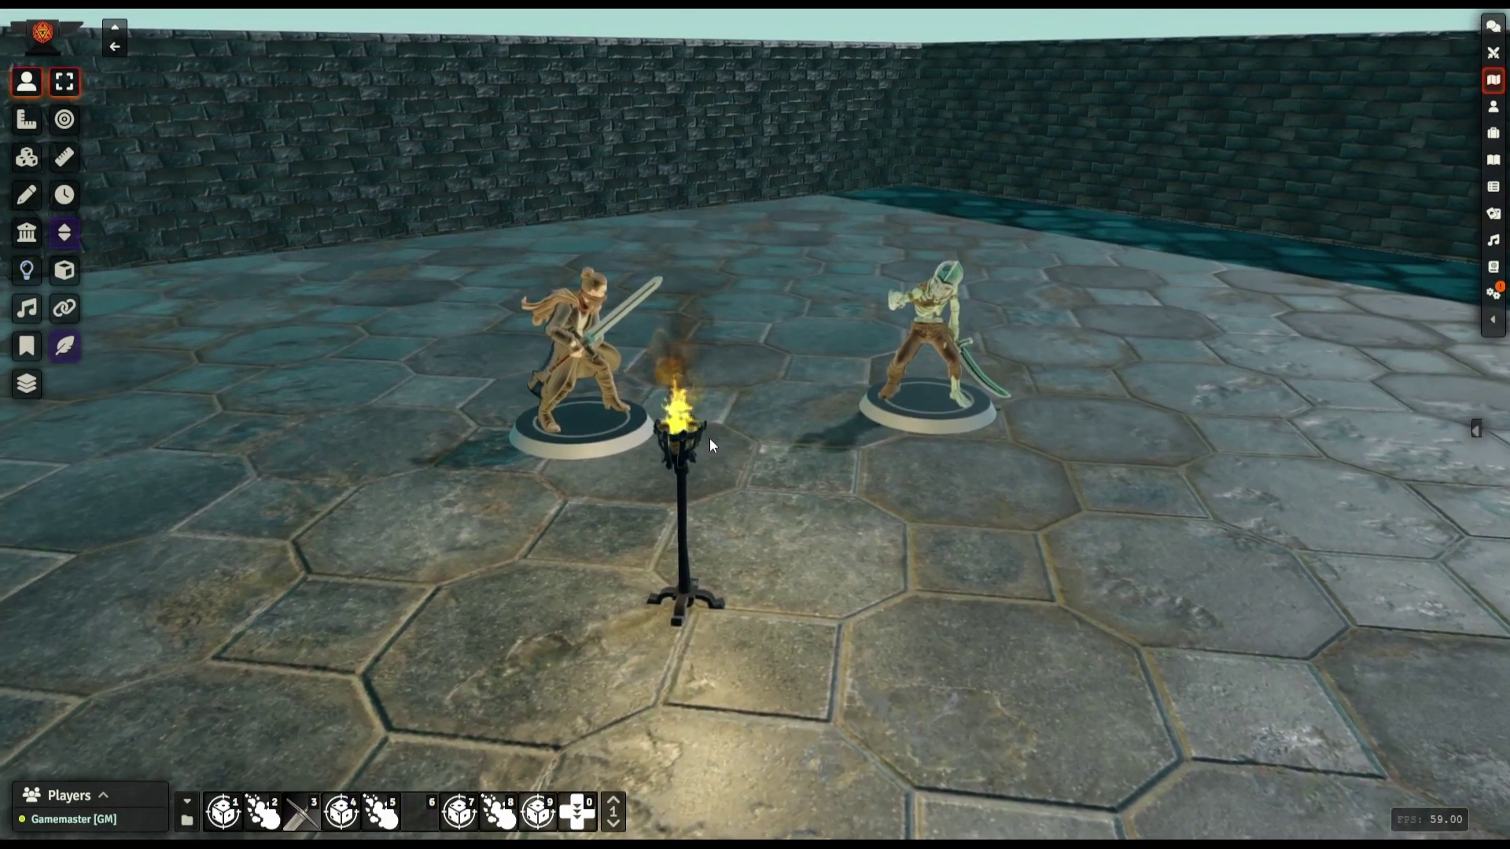
scroll(710, 436, "up", 2)
scroll(708, 442, "up", 3)
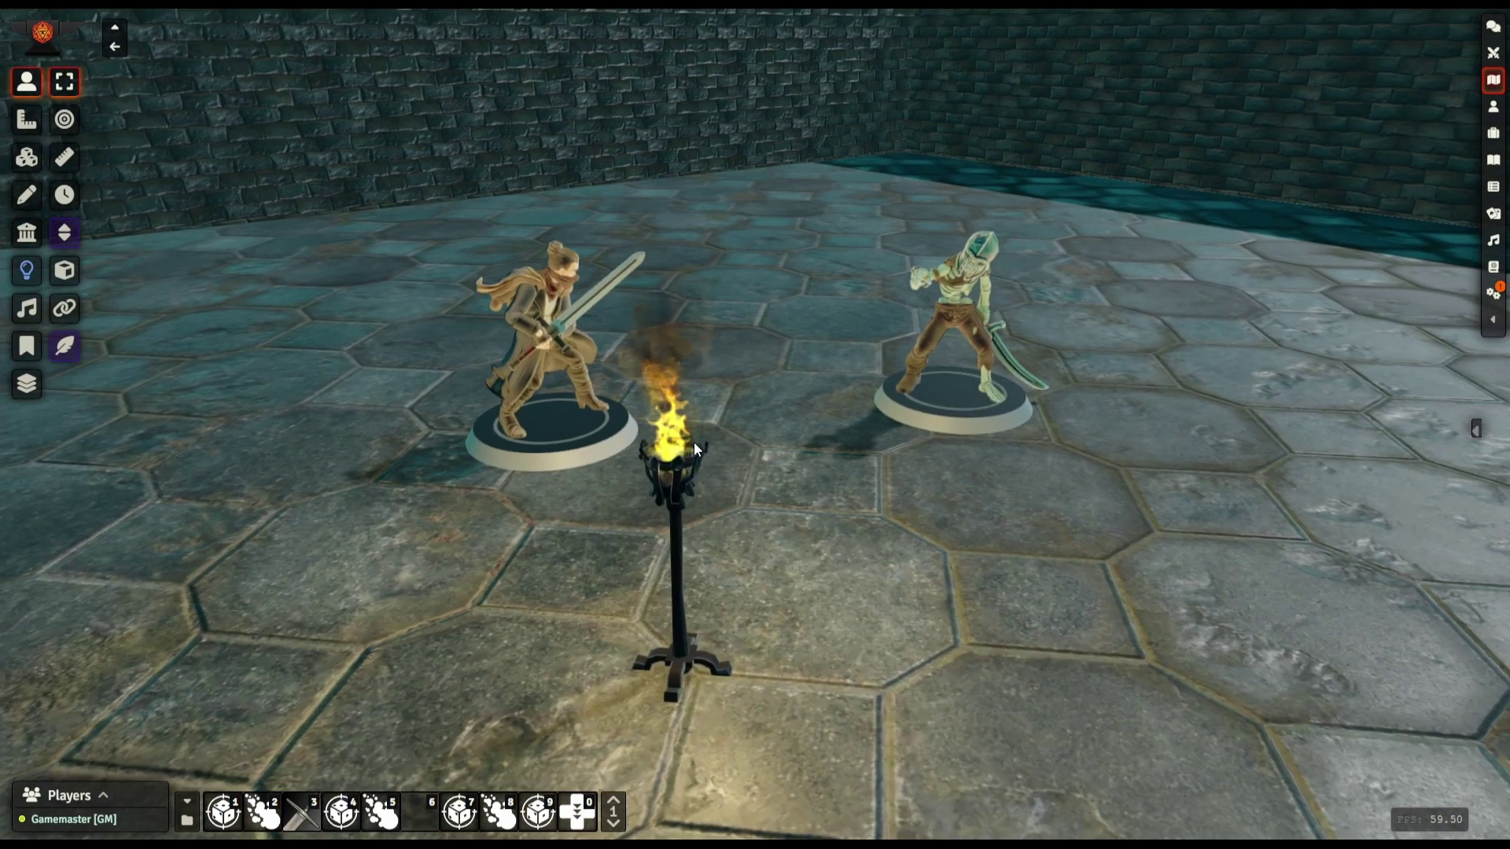
right_click_drag(667, 478, 695, 460)
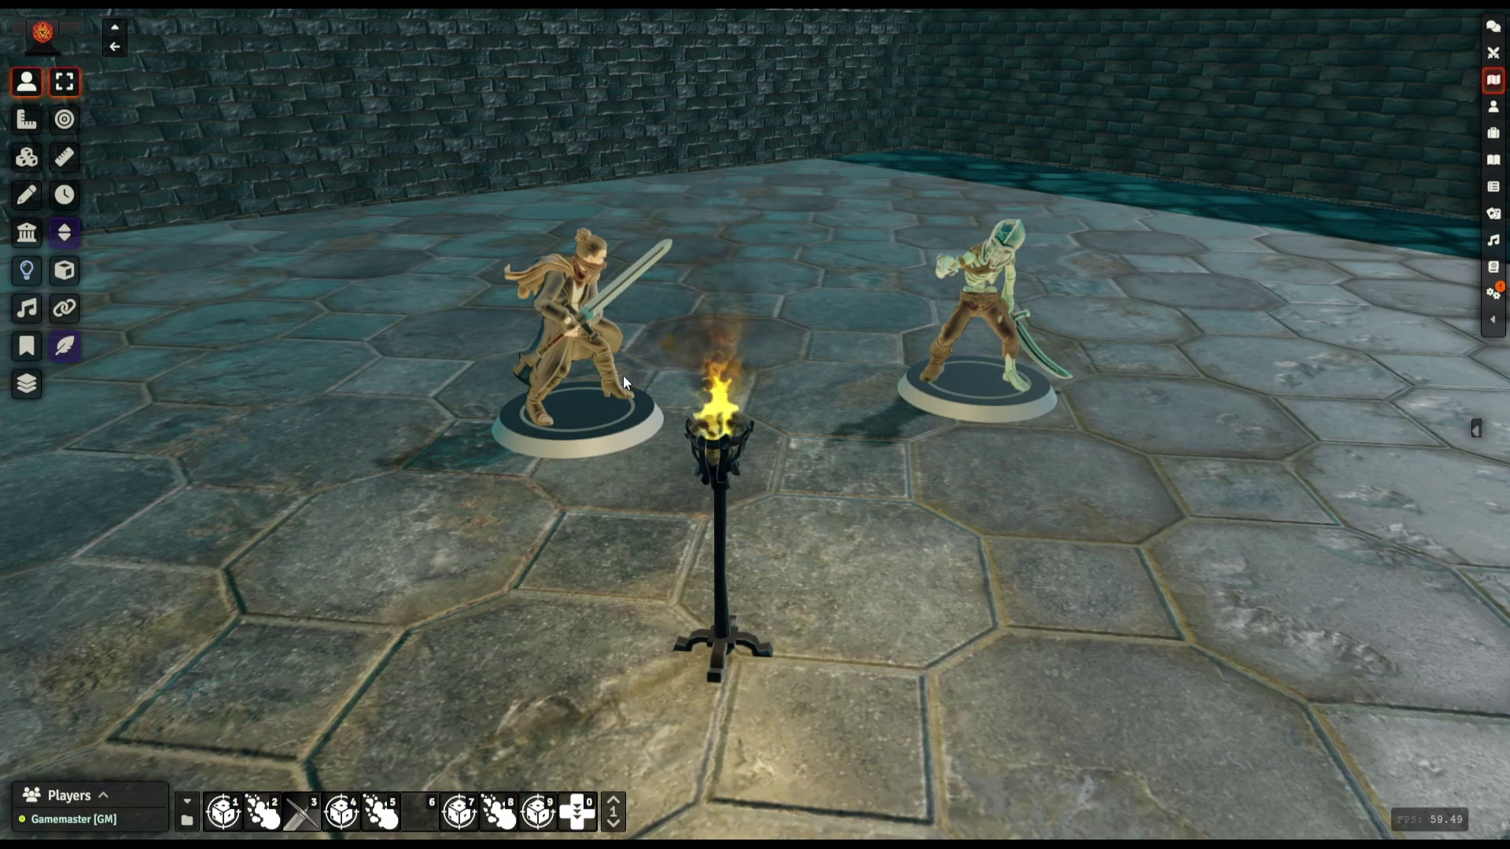
left_click(576, 417)
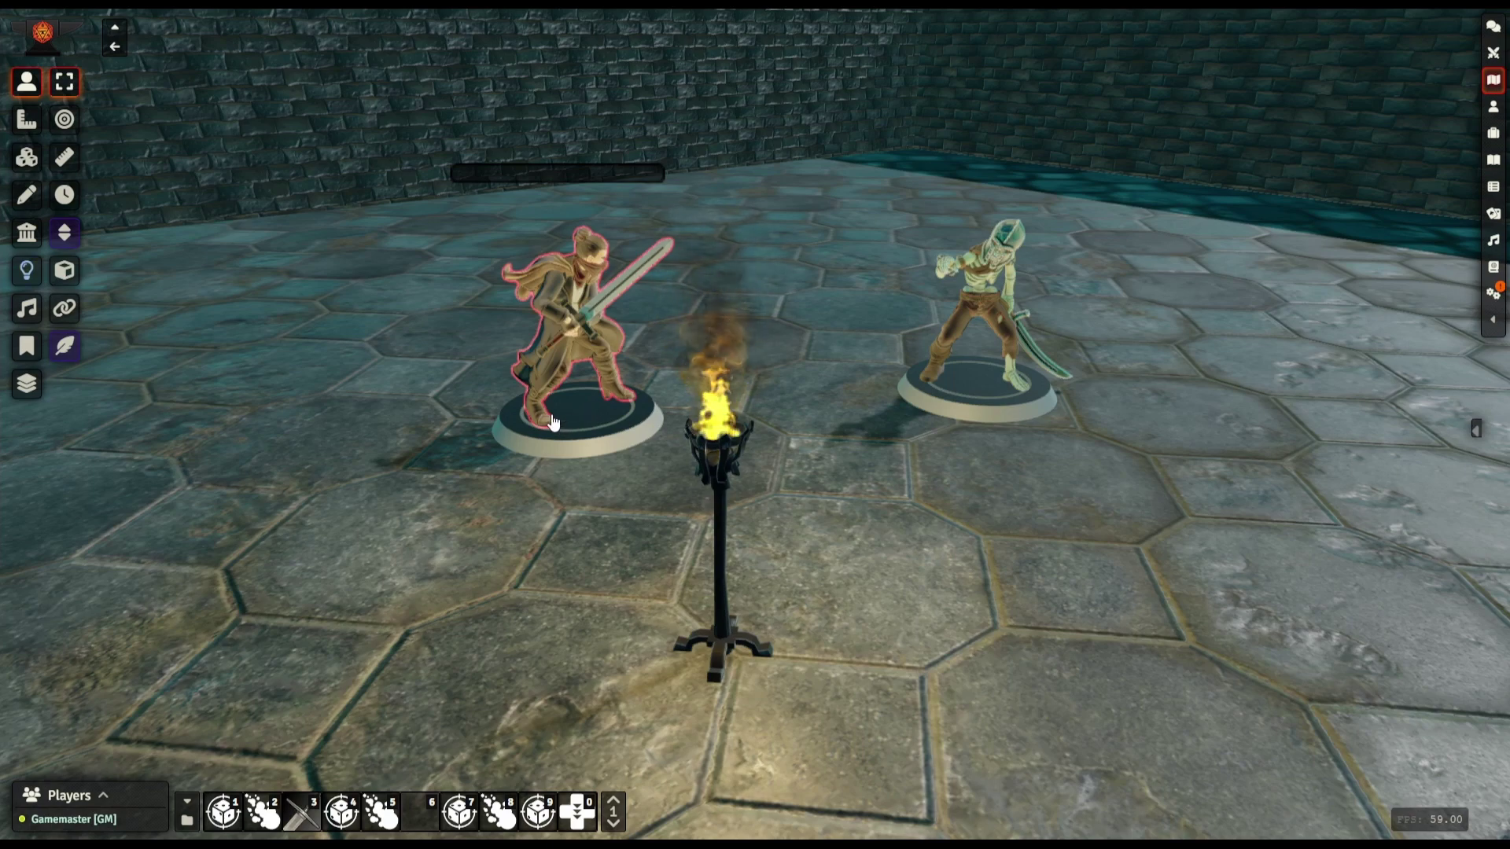
left_click(778, 439)
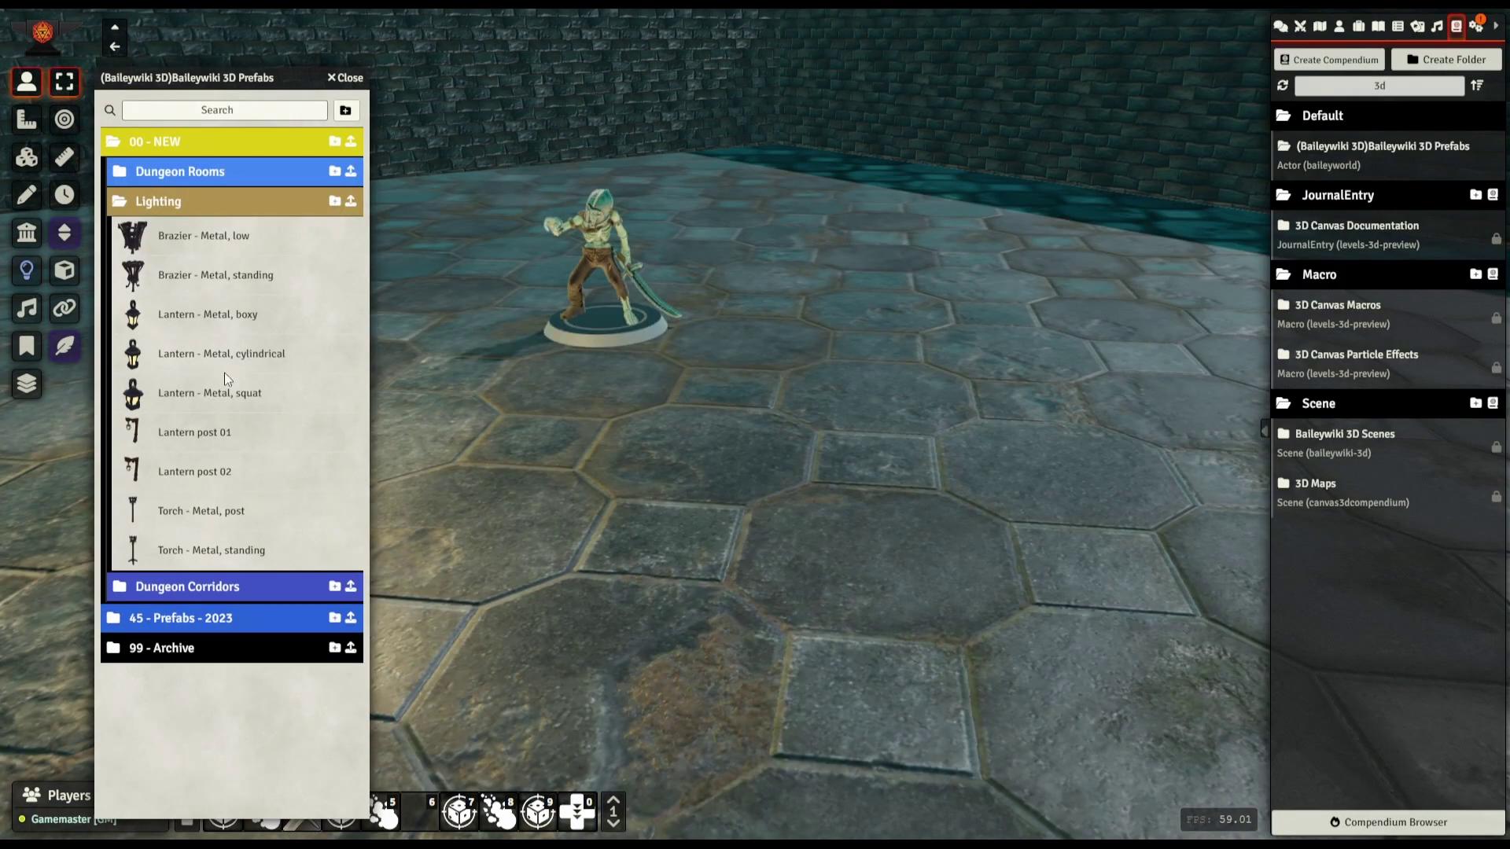
Place the "Torch - Metal, standing" prefab on the open floor and close the prefab compendium
left_click_drag(212, 560, 593, 457)
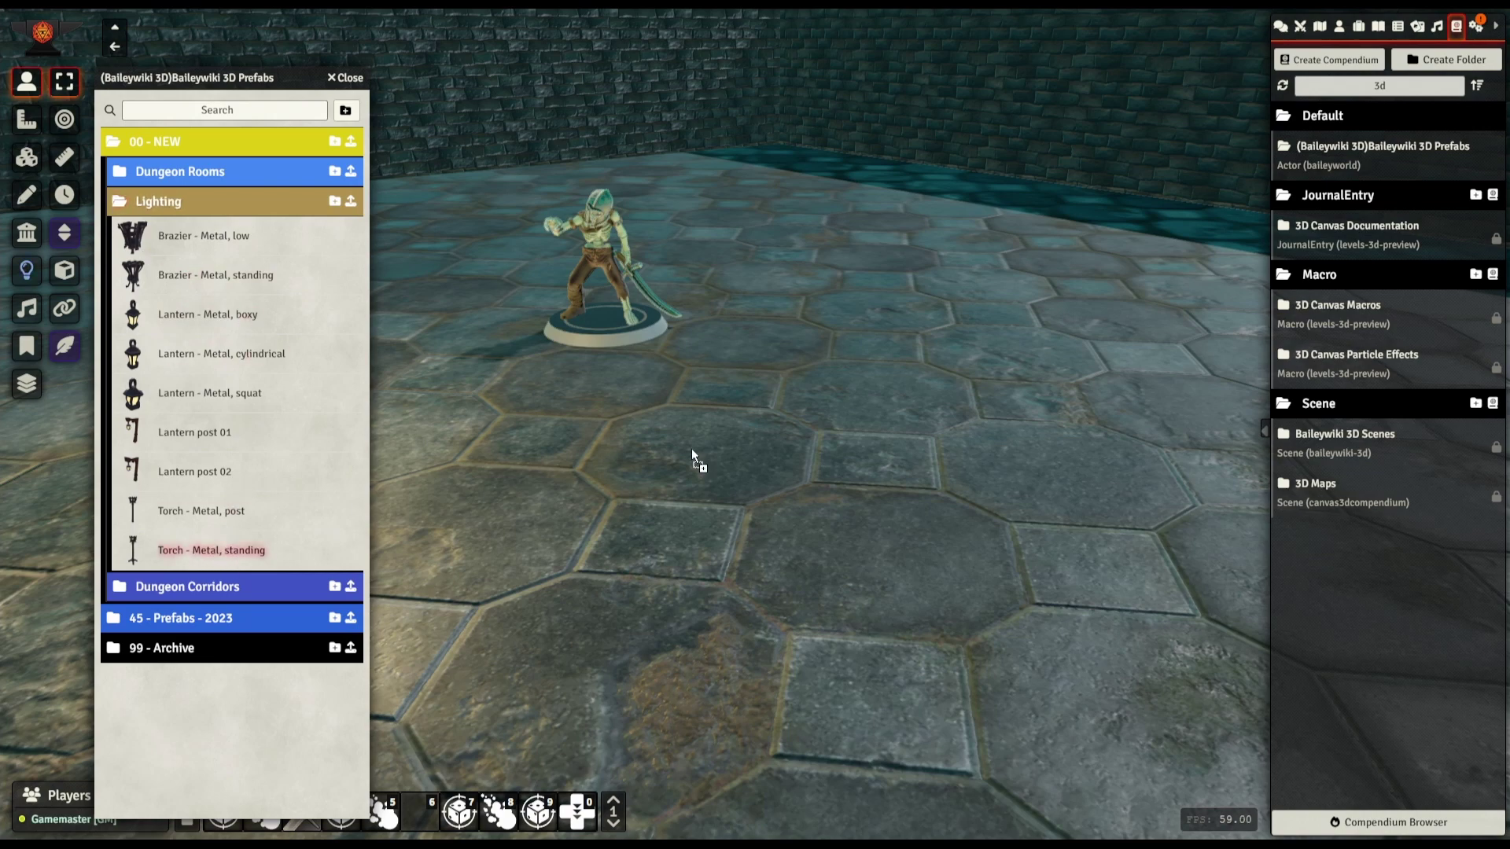
left_click_drag(715, 506, 717, 509)
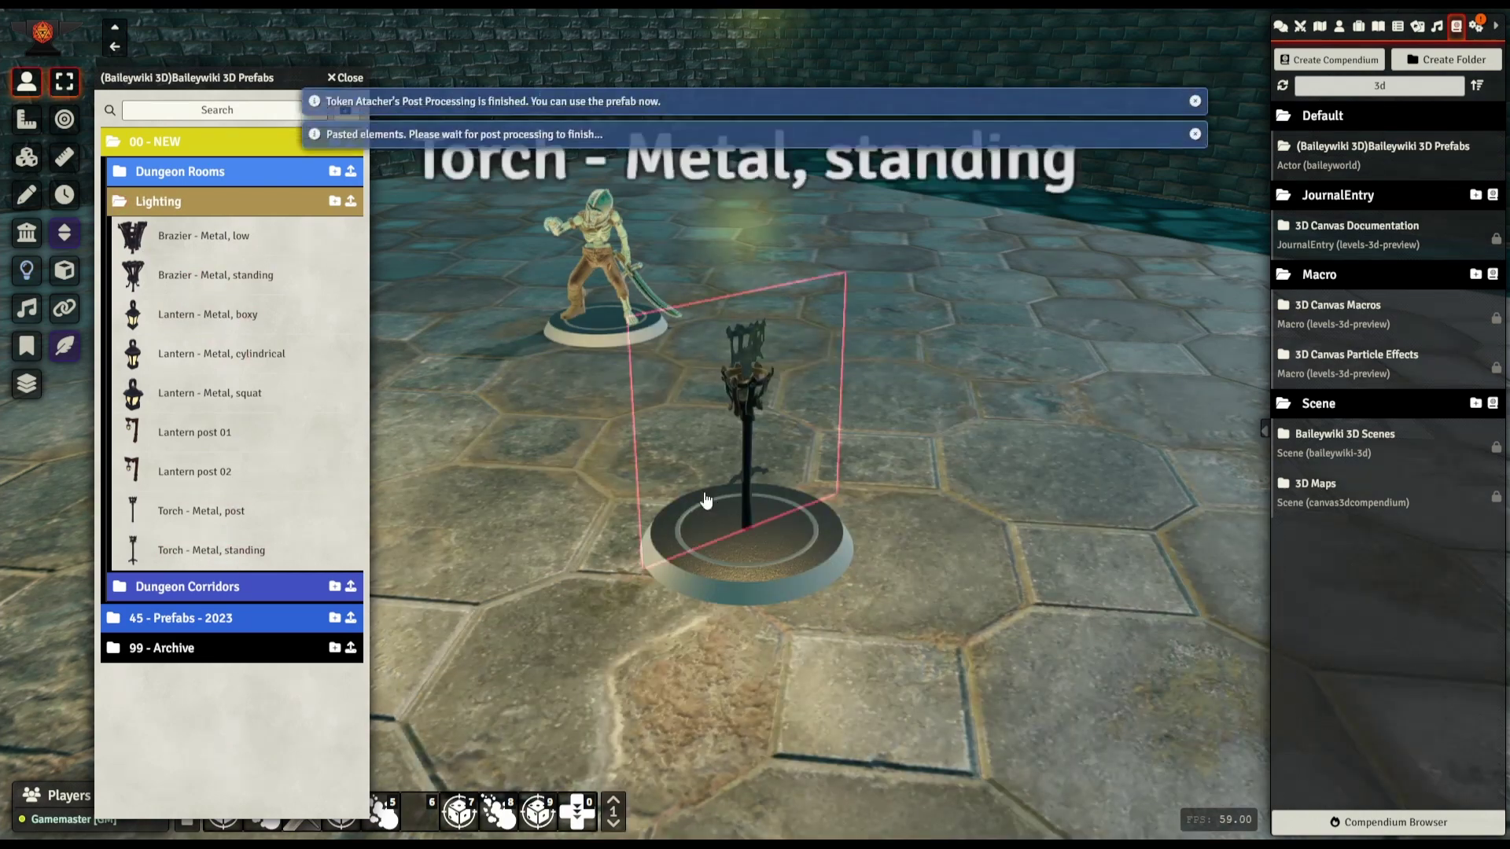
left_click(353, 81)
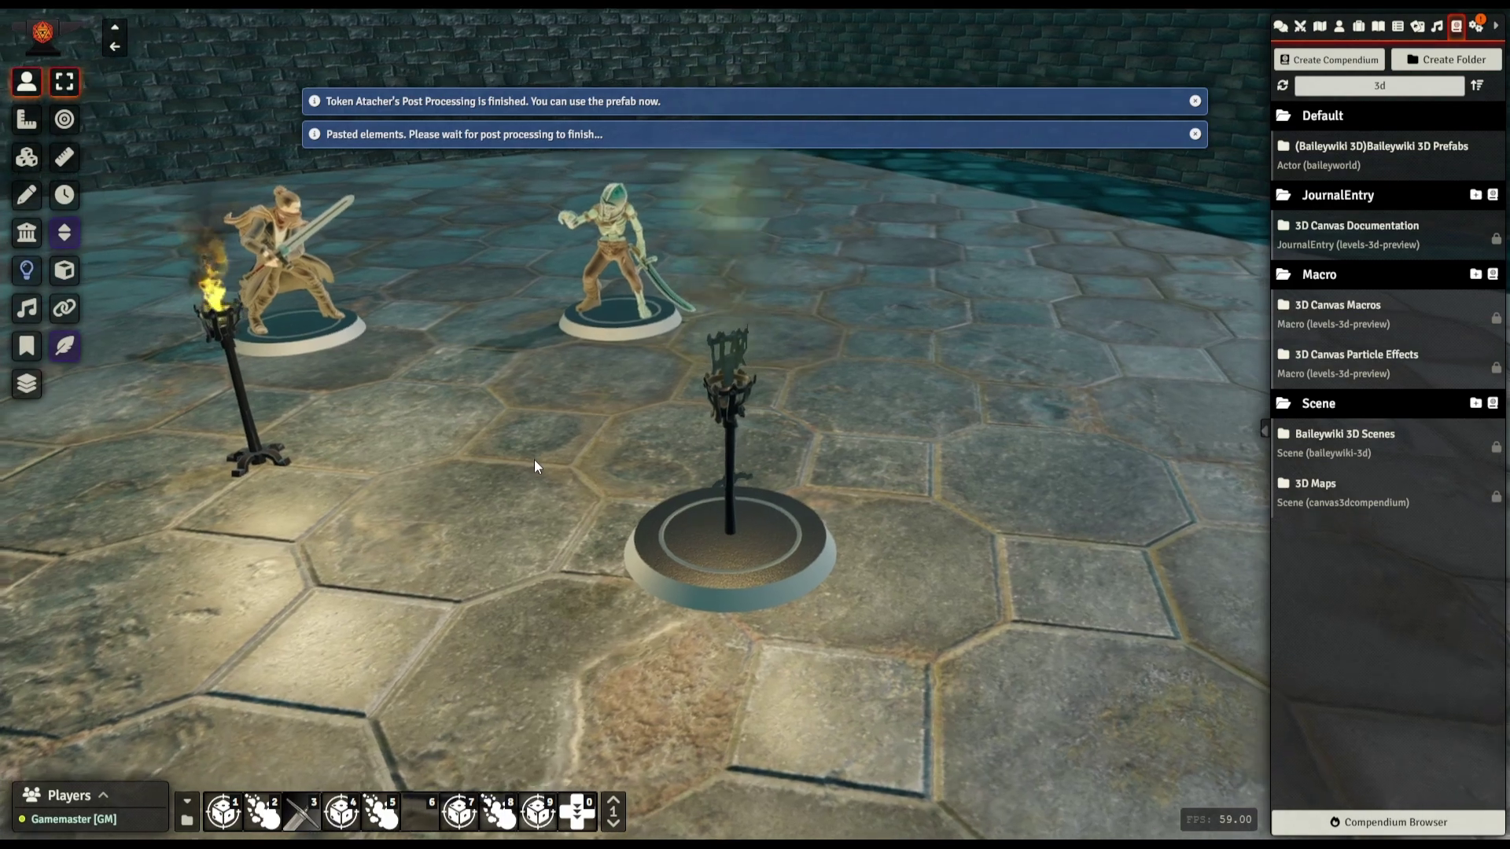
Detach the attached objects from the placed torch's token and delete the token
left_click(721, 315)
left_click(66, 309)
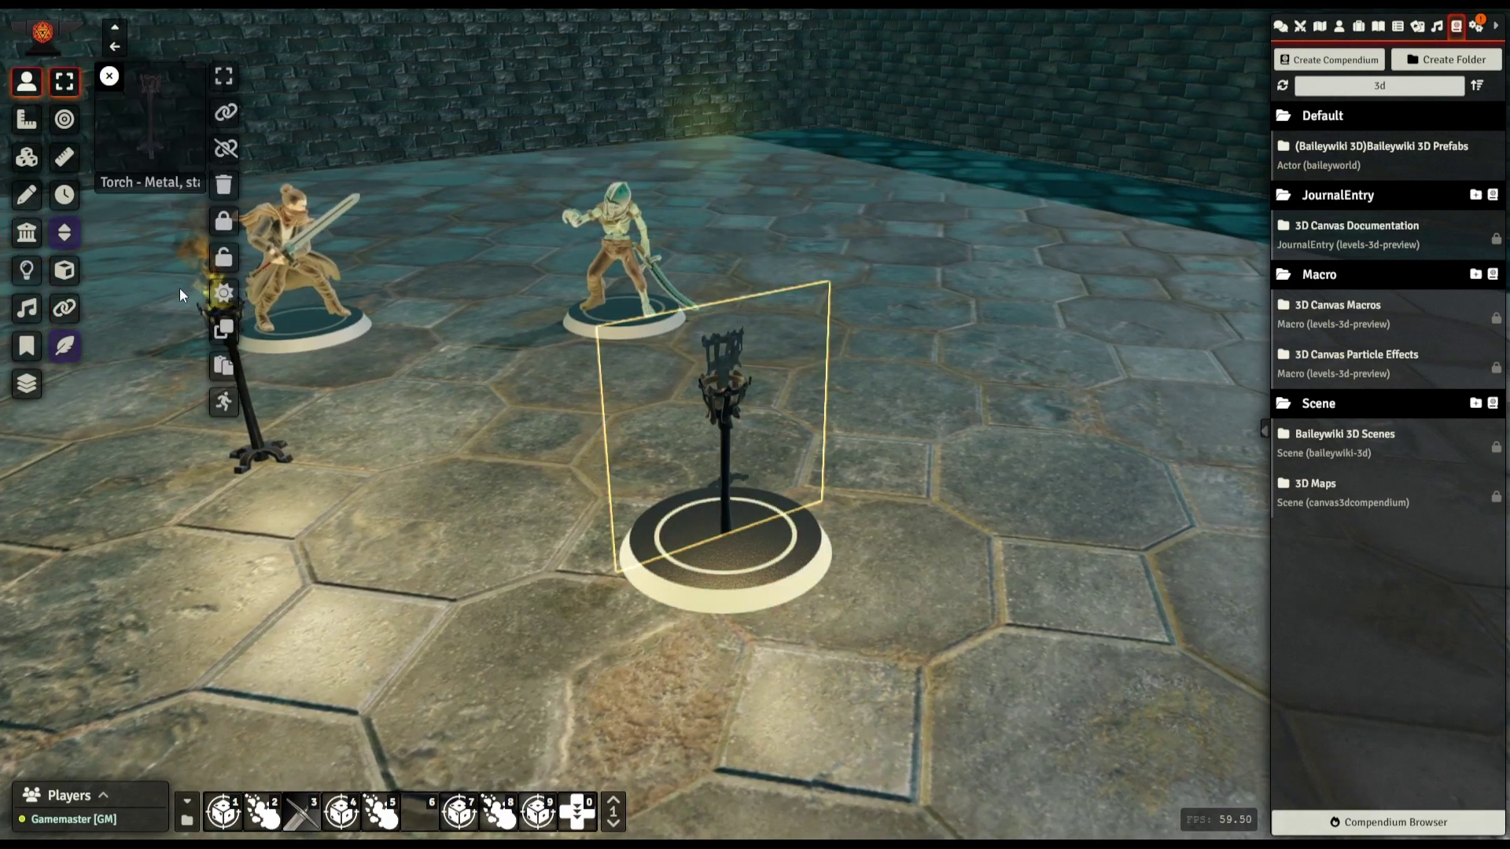
left_click(216, 217)
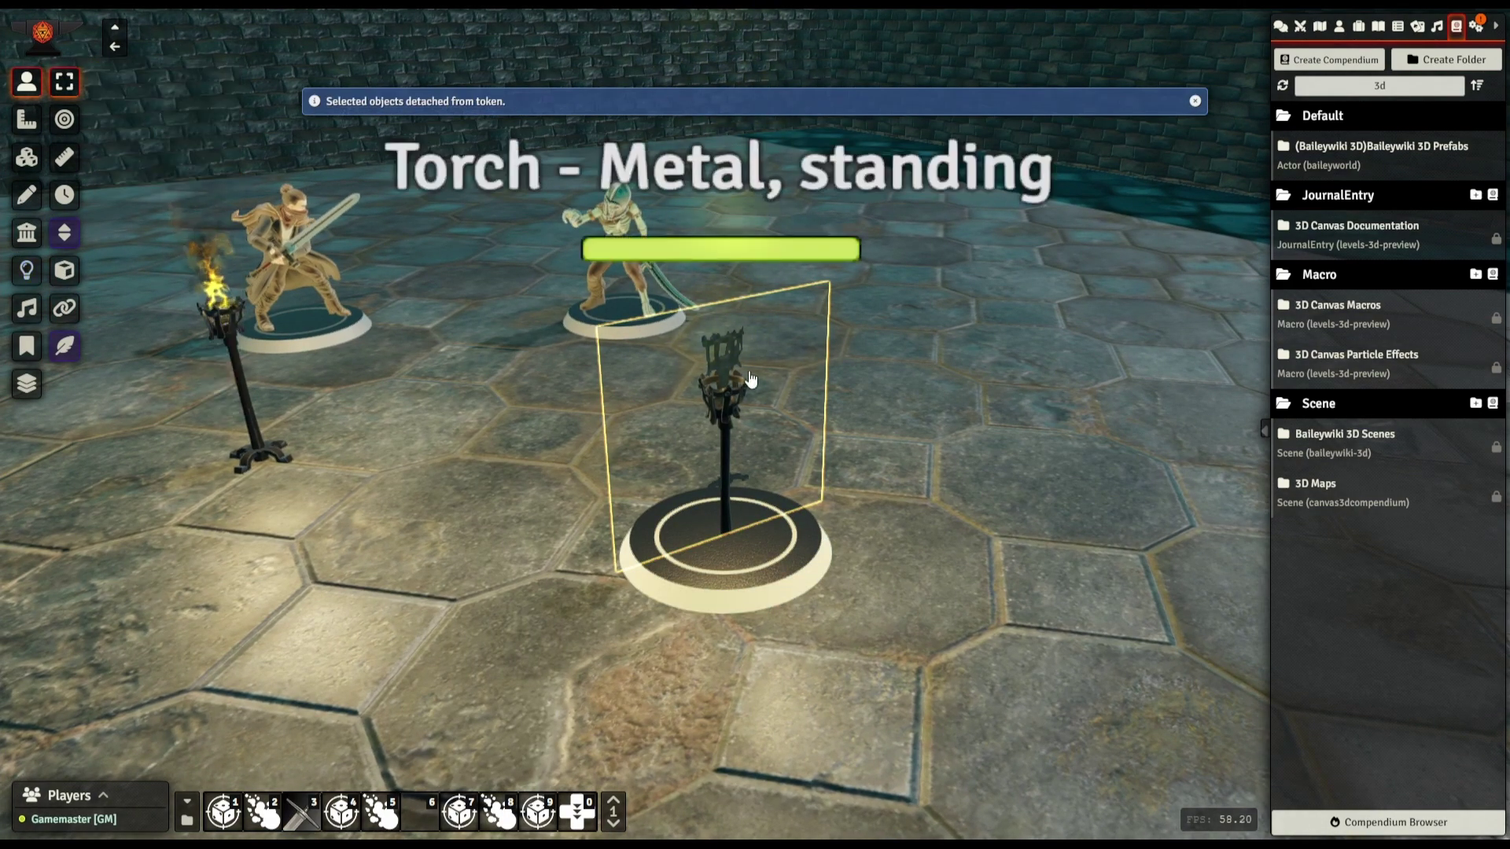
scroll(813, 456, "down", 1)
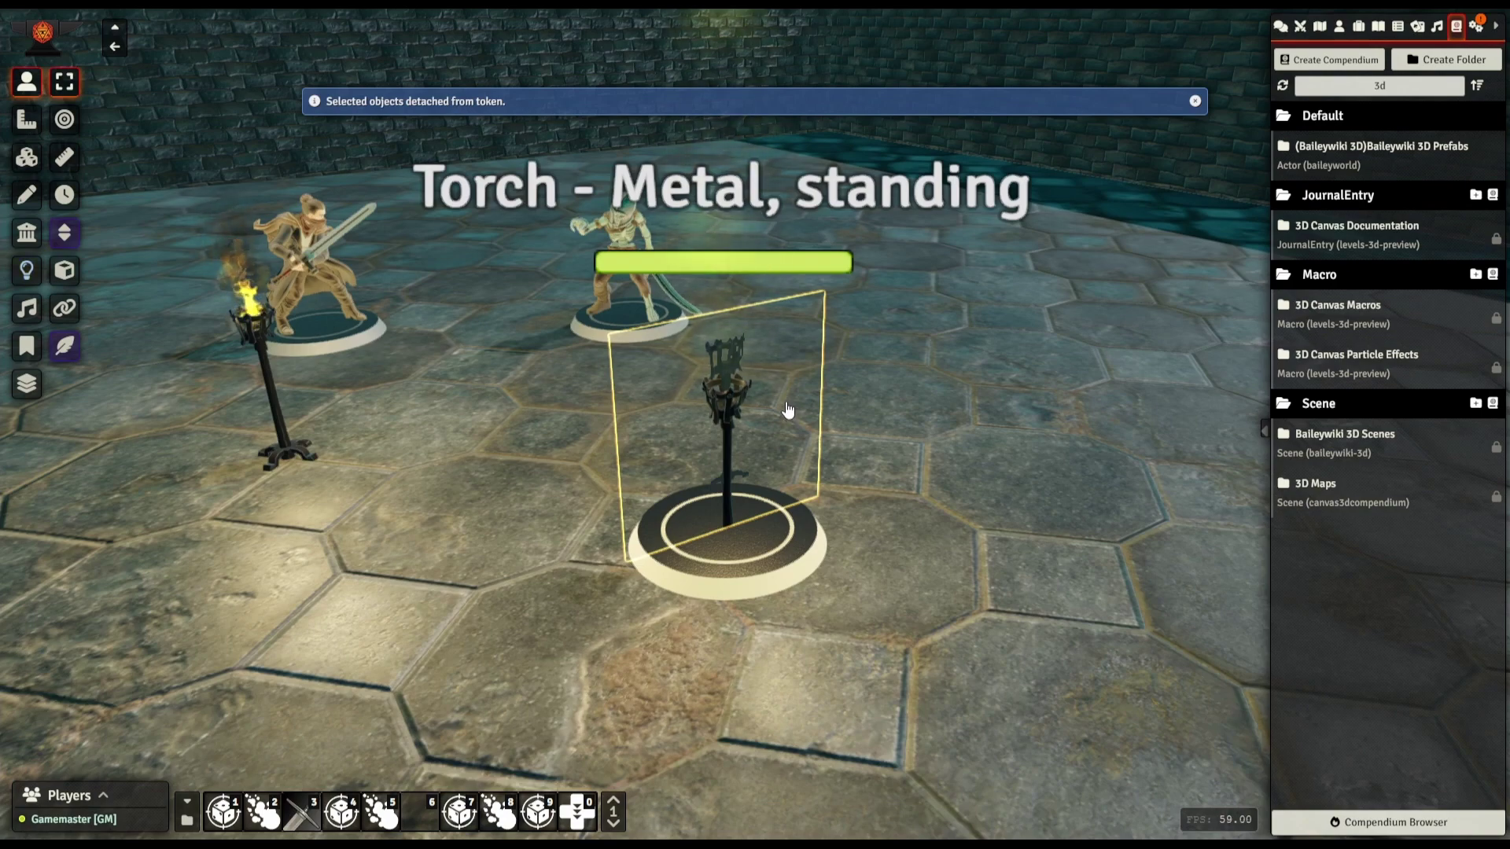
key("Delete")
Apply a fire particle preset to the upper light on the newly placed torch through its 3D settings
scroll(779, 423, "down", 1)
middle_click_drag(778, 422, 861, 362)
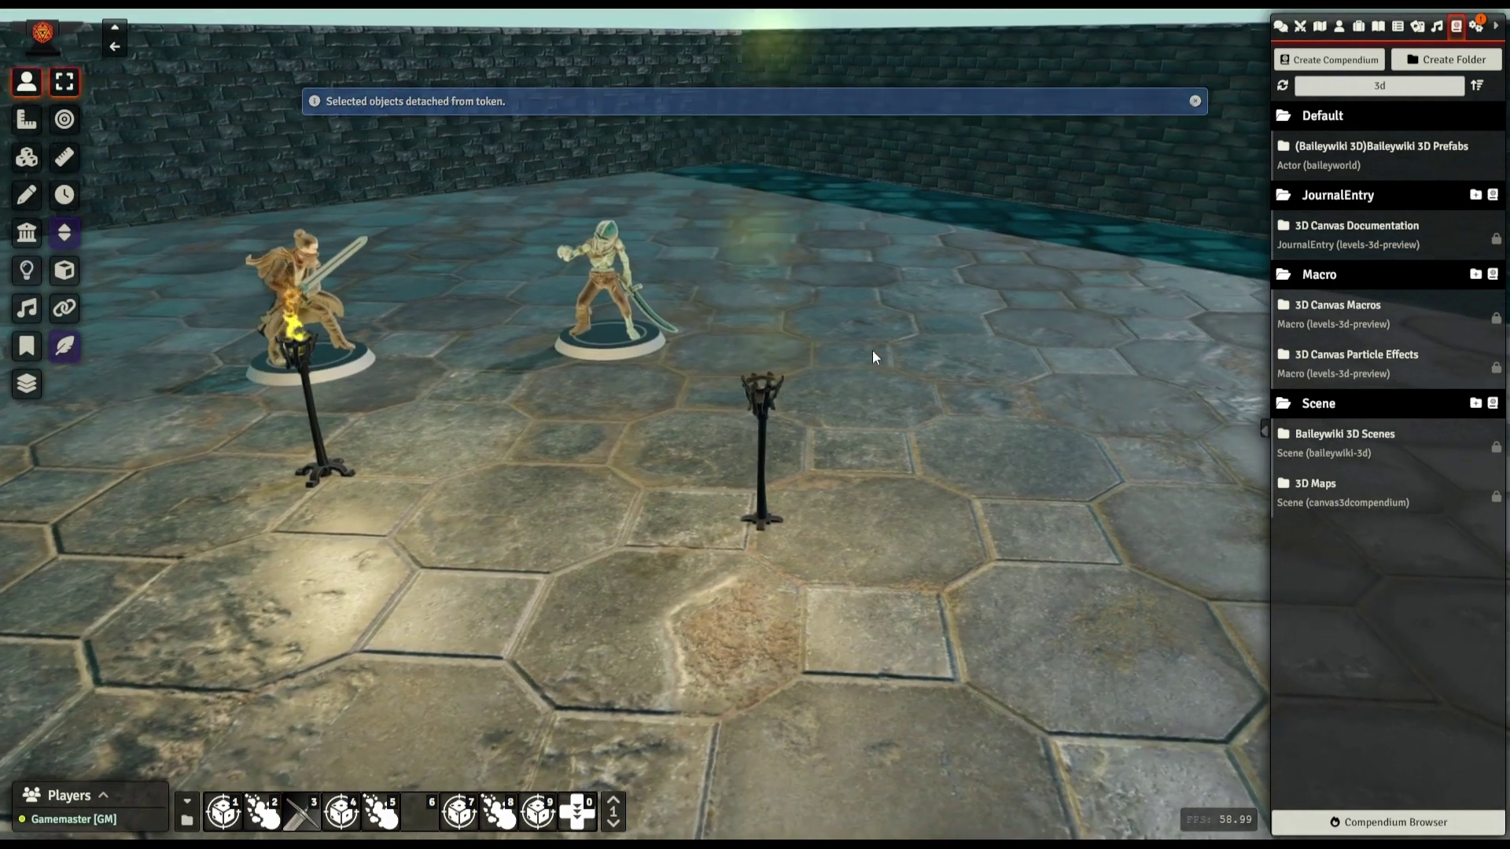
right_click_drag(861, 362, 858, 438)
scroll(857, 441, "down", 10)
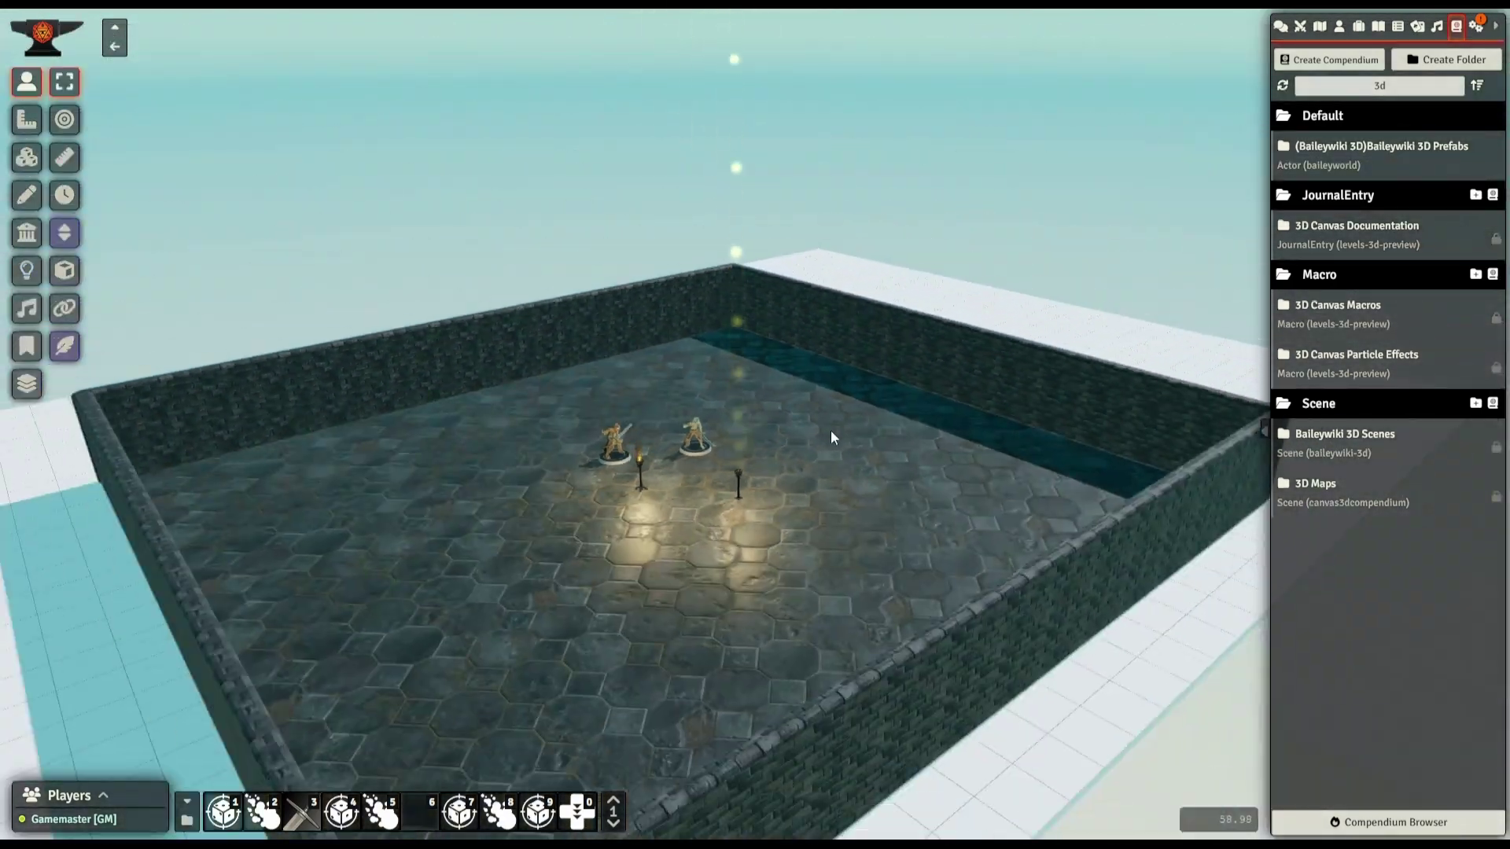
scroll(792, 580, "up", 10)
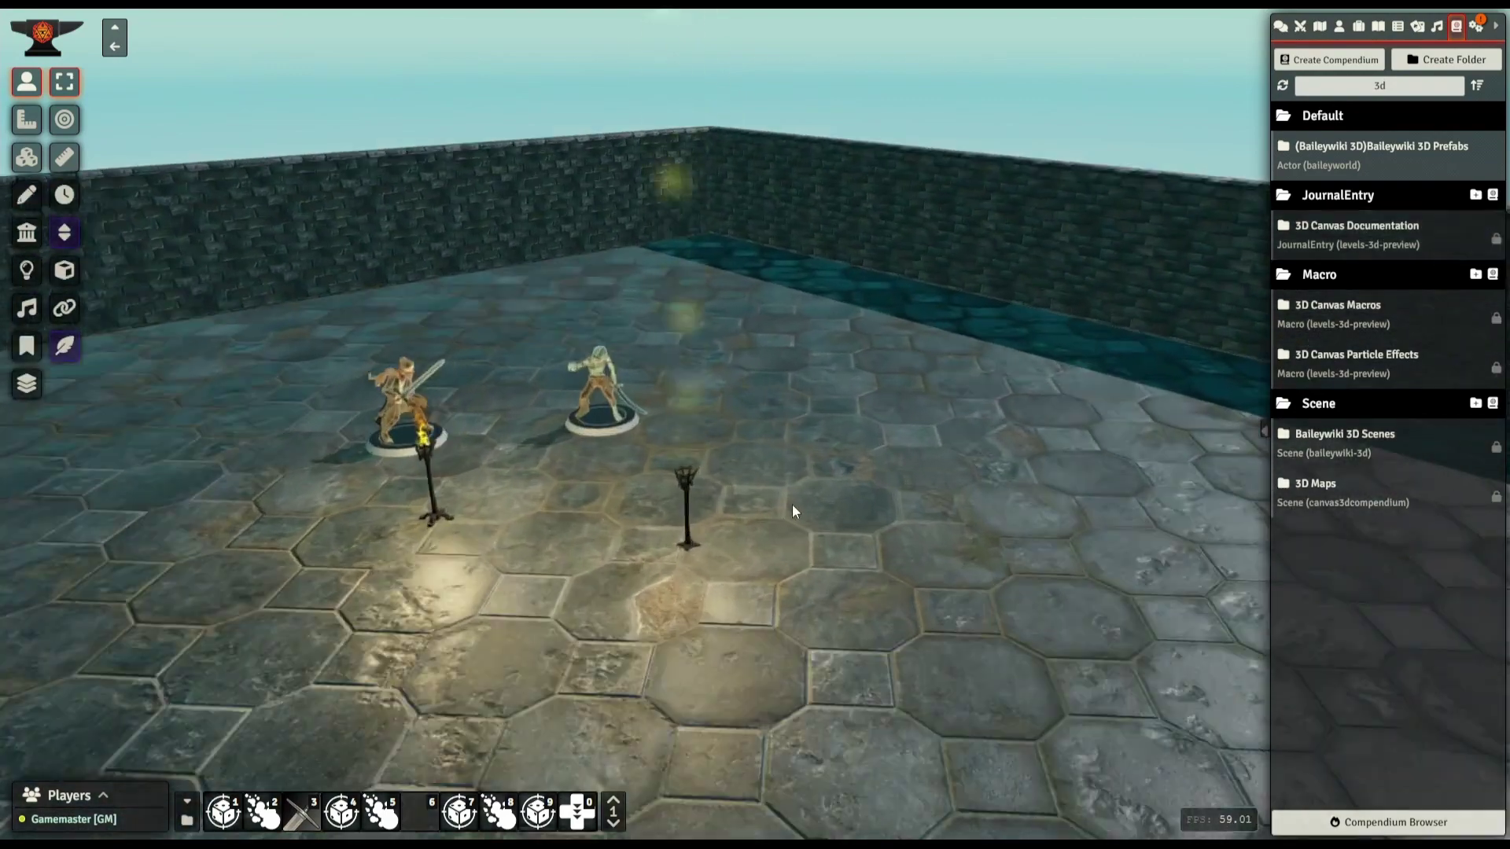
scroll(795, 483, "up", 4)
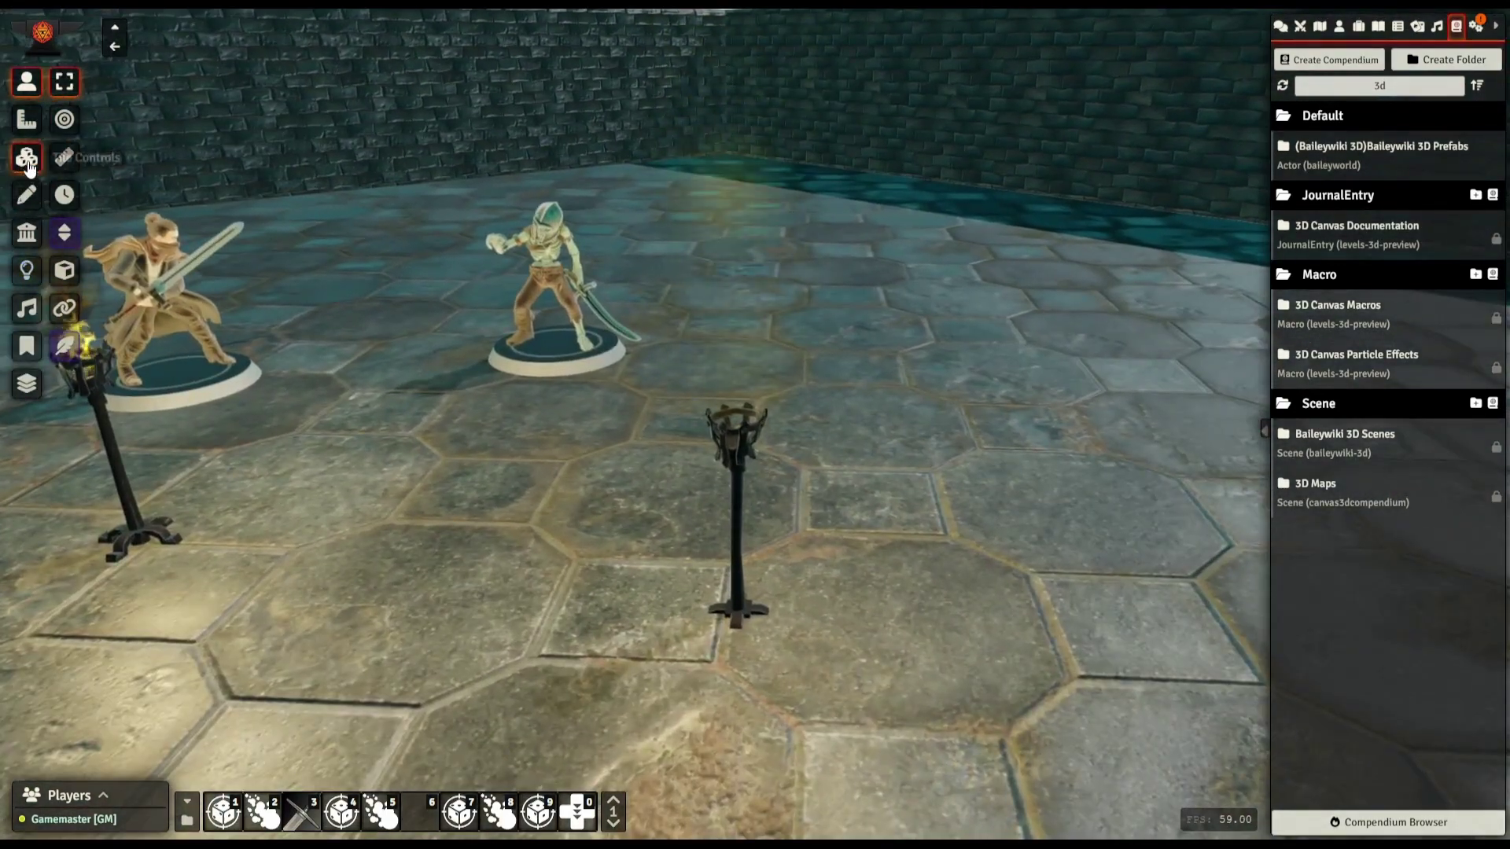
left_click(27, 270)
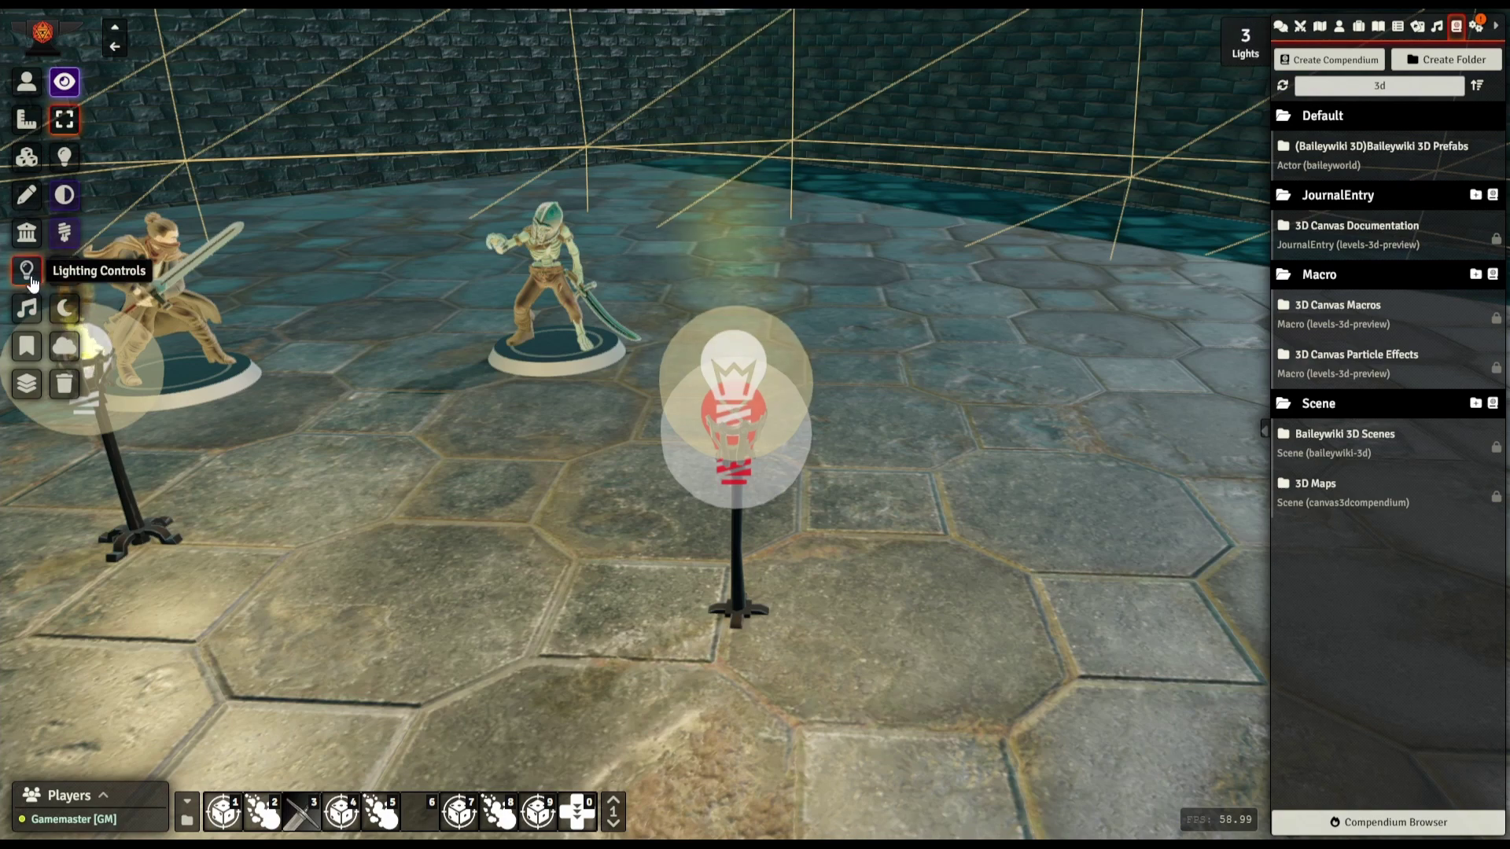
double_click(745, 344)
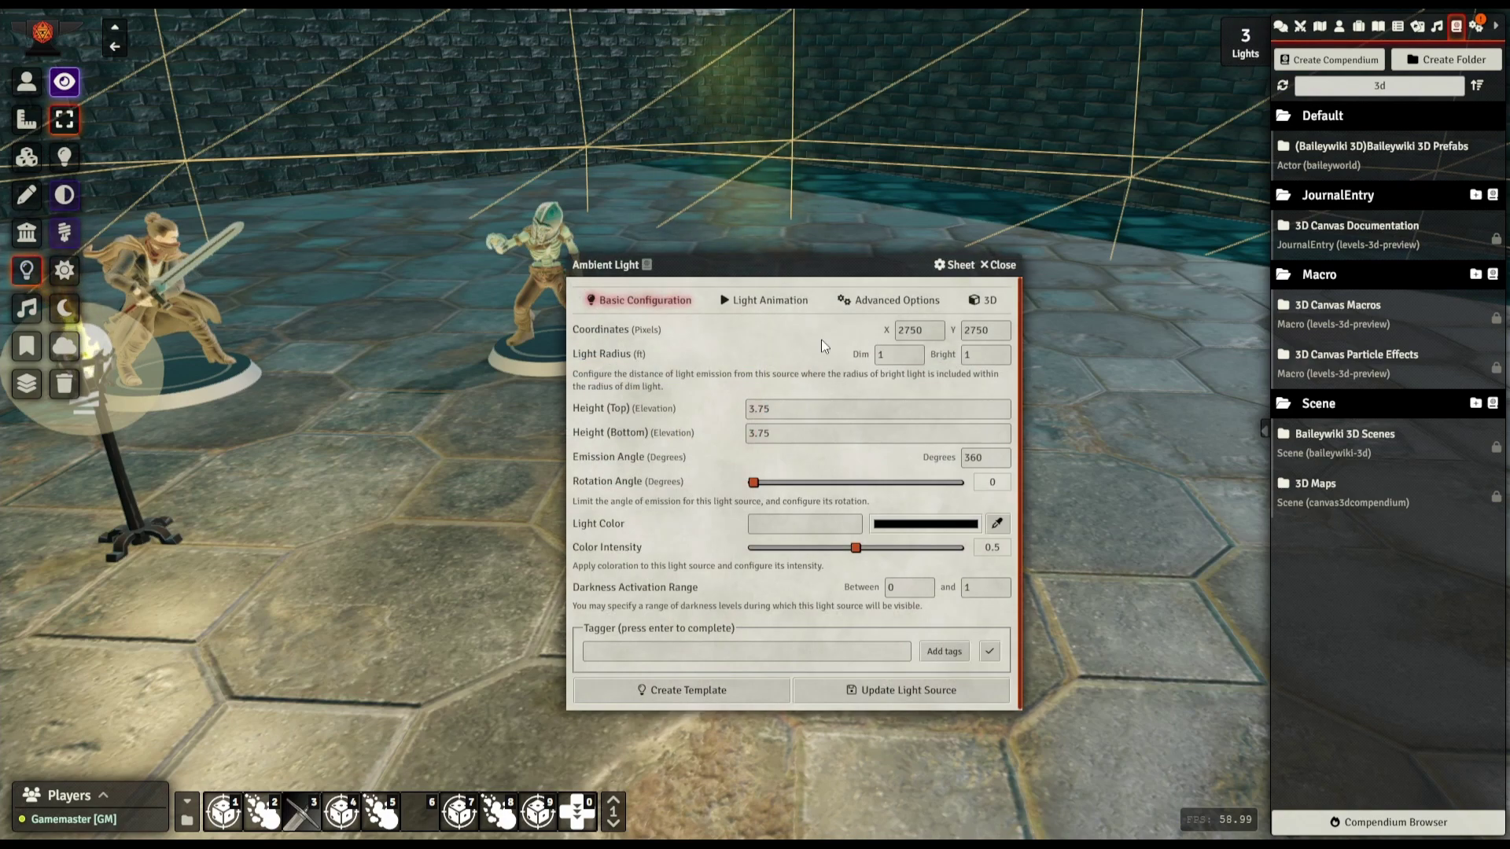
left_click(988, 301)
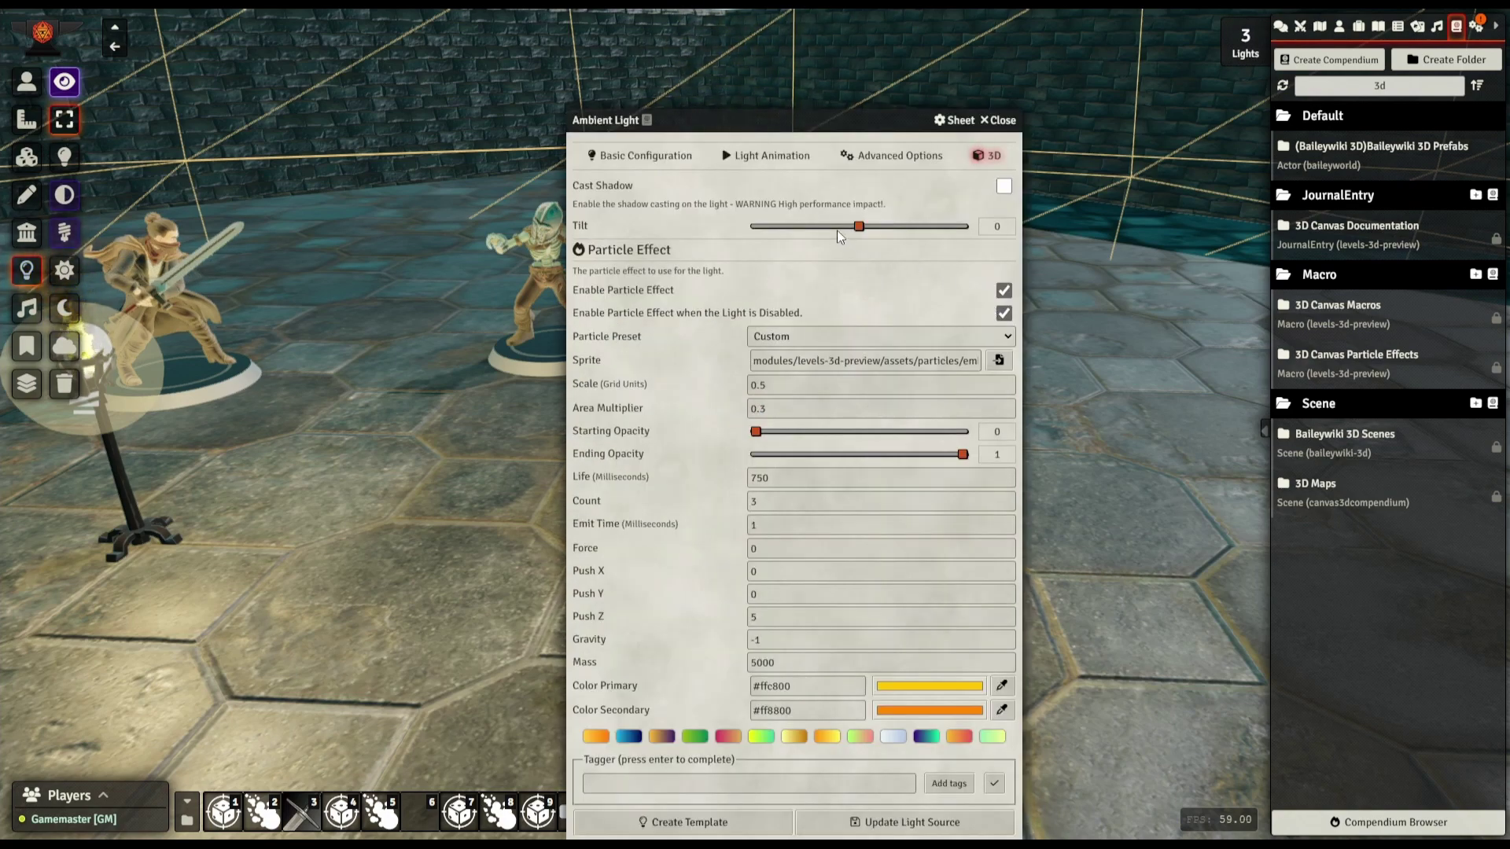
left_click(793, 340)
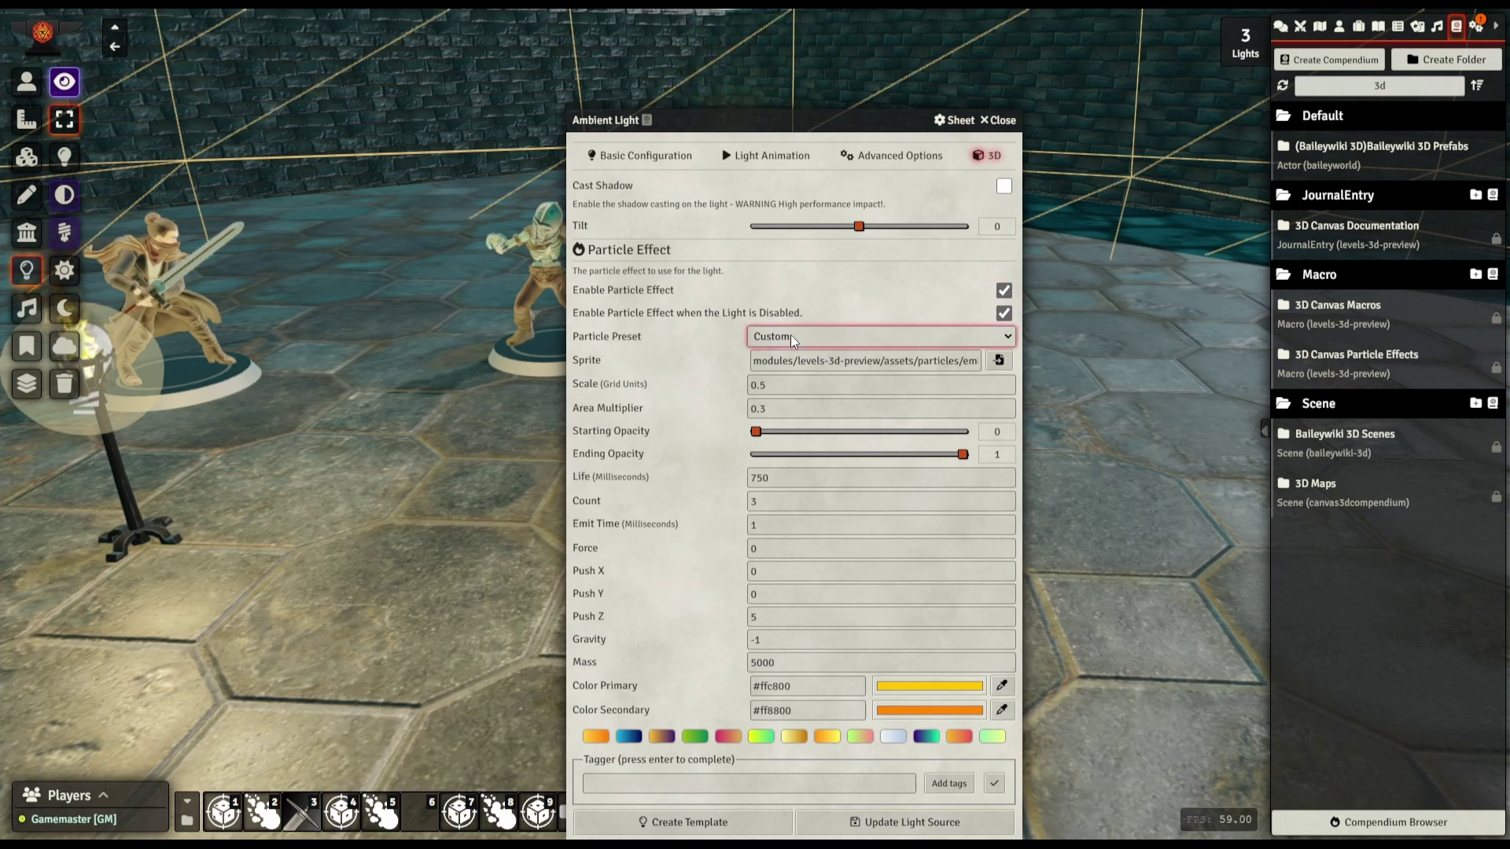
left_click(794, 571)
left_click(915, 571)
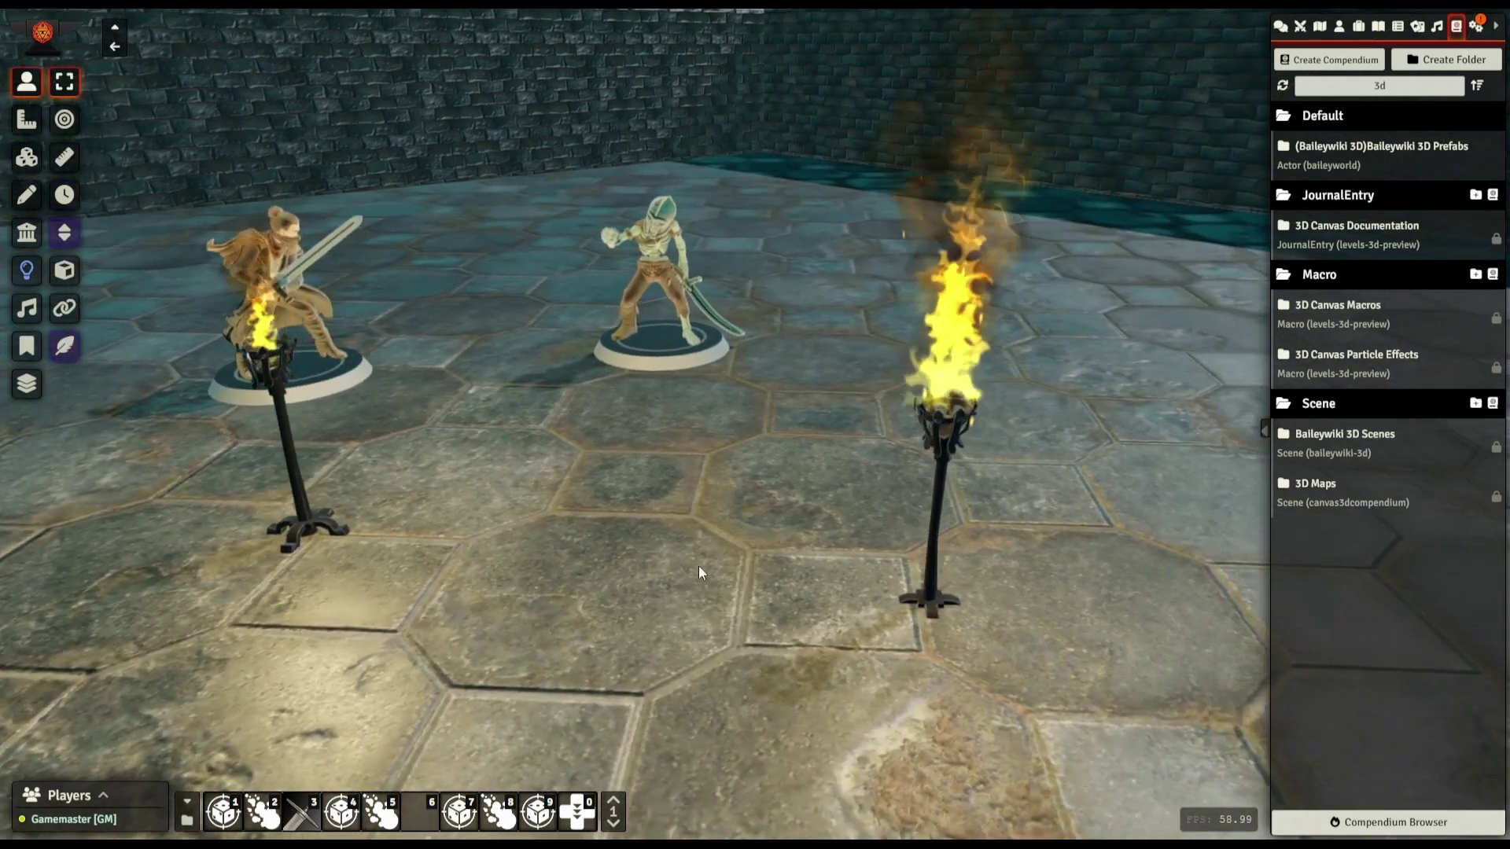
Move the burning torch's light away from its holder and return it to the torch head
right_click_drag(698, 565, 973, 576)
right_click_drag(789, 522, 821, 553)
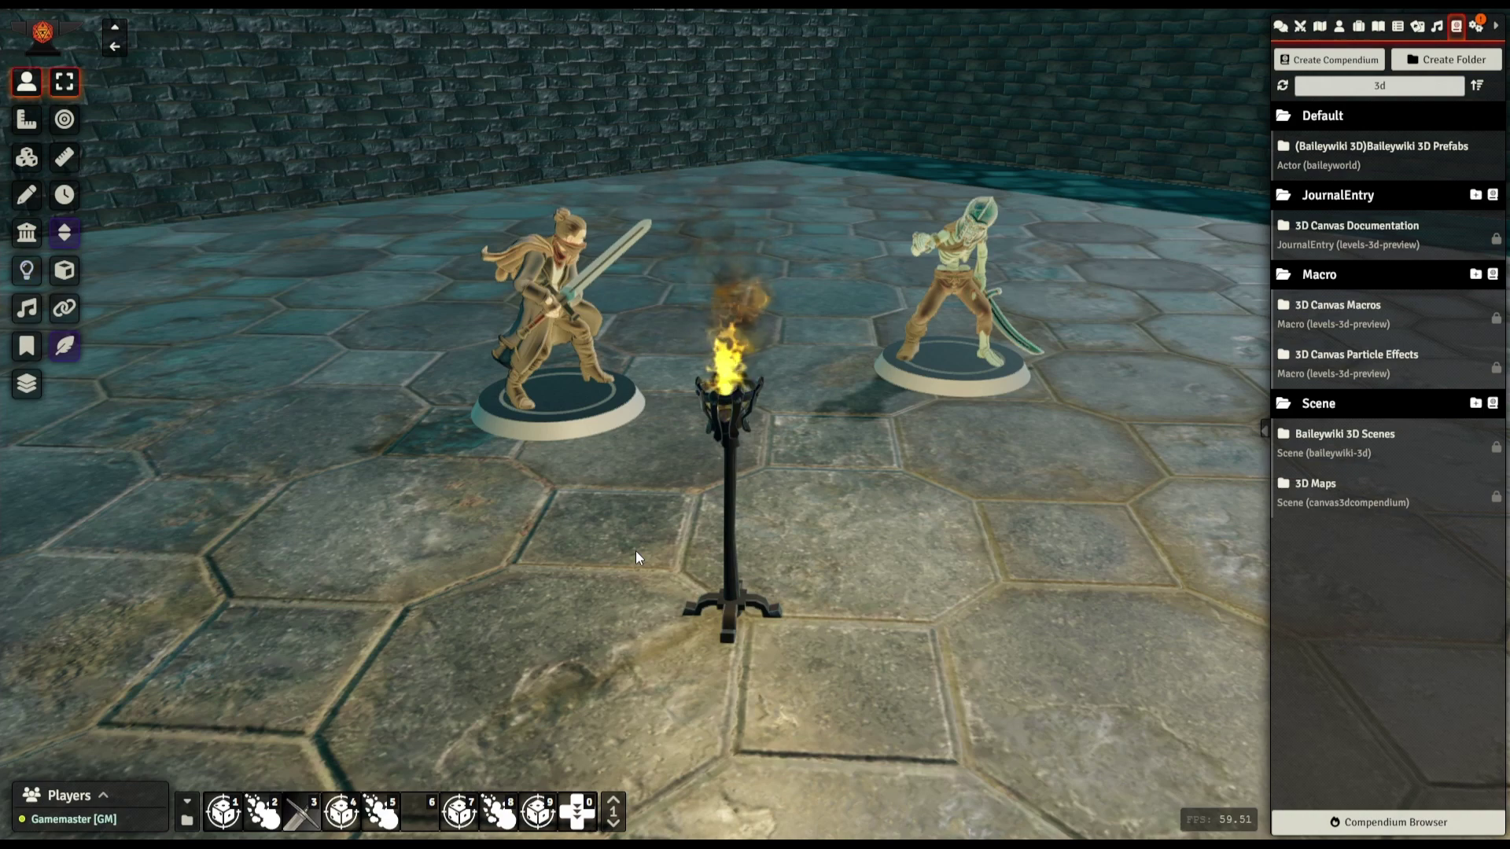
left_click(26, 273)
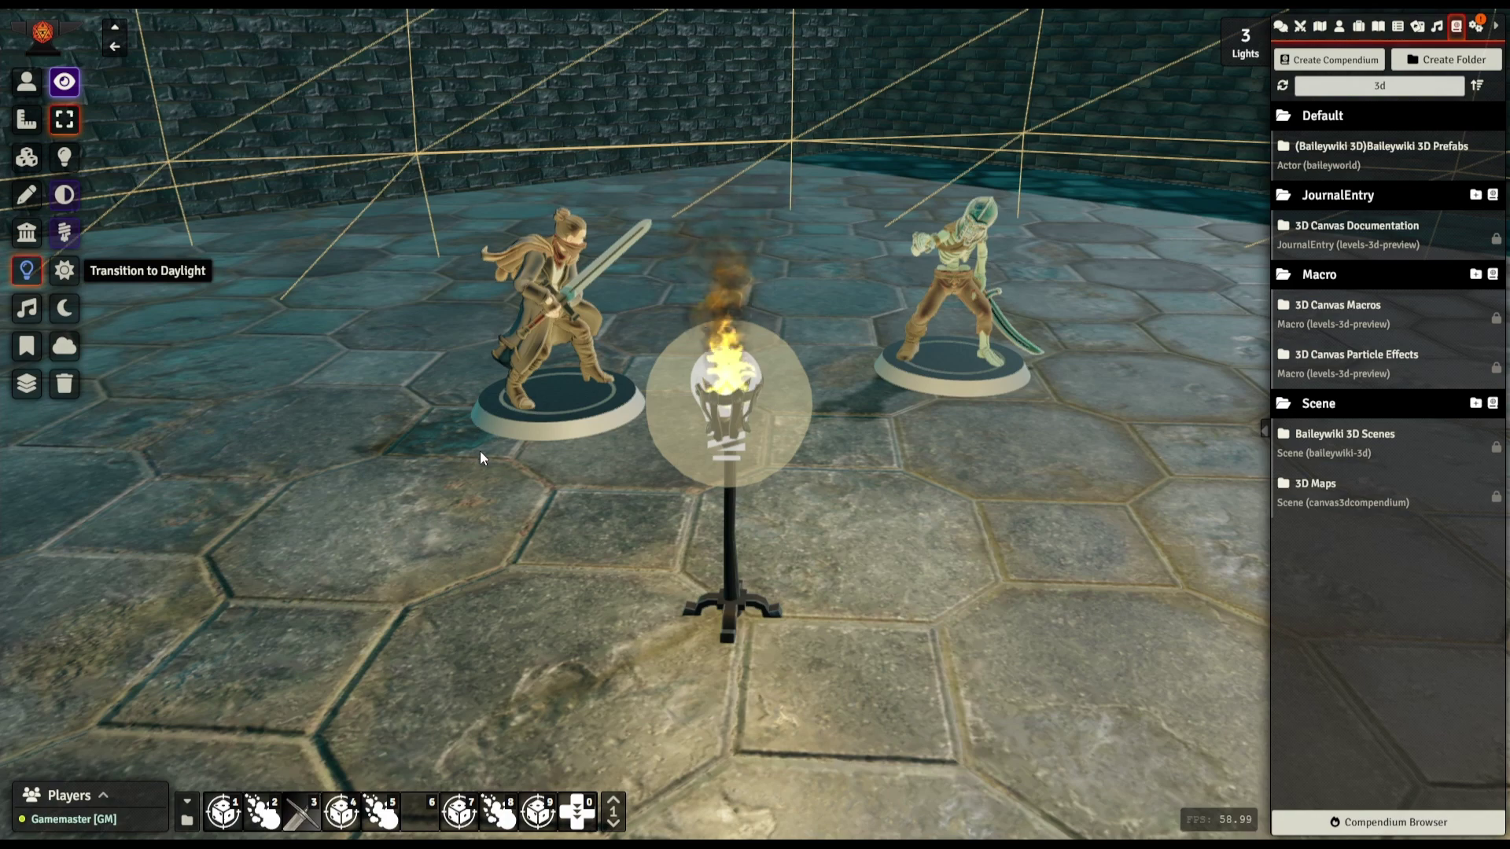
left_click_drag(731, 376, 946, 597)
scroll(945, 597, "up", 5)
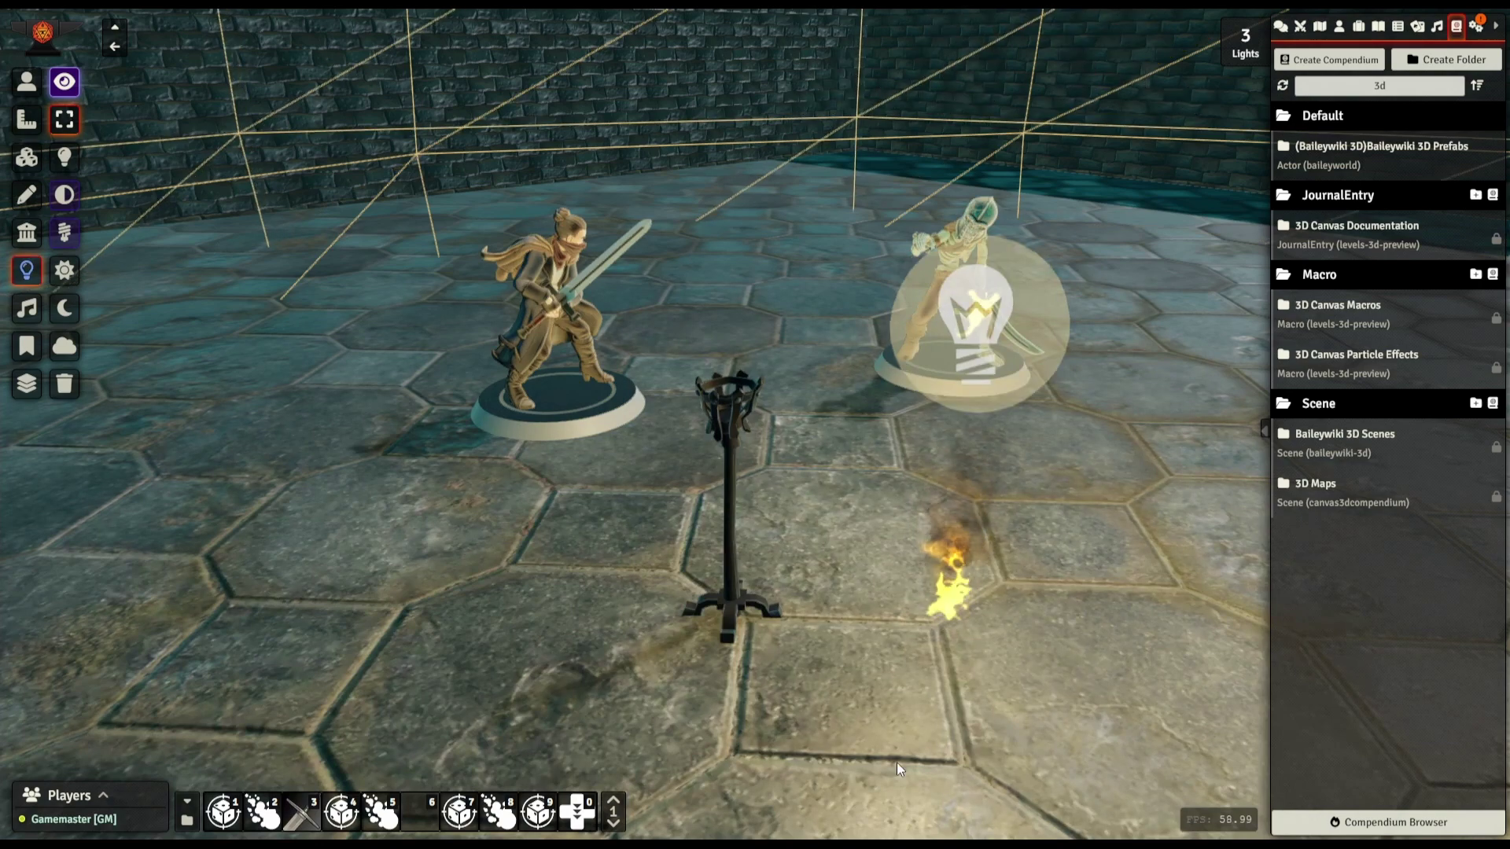
left_click_drag(957, 323, 727, 392)
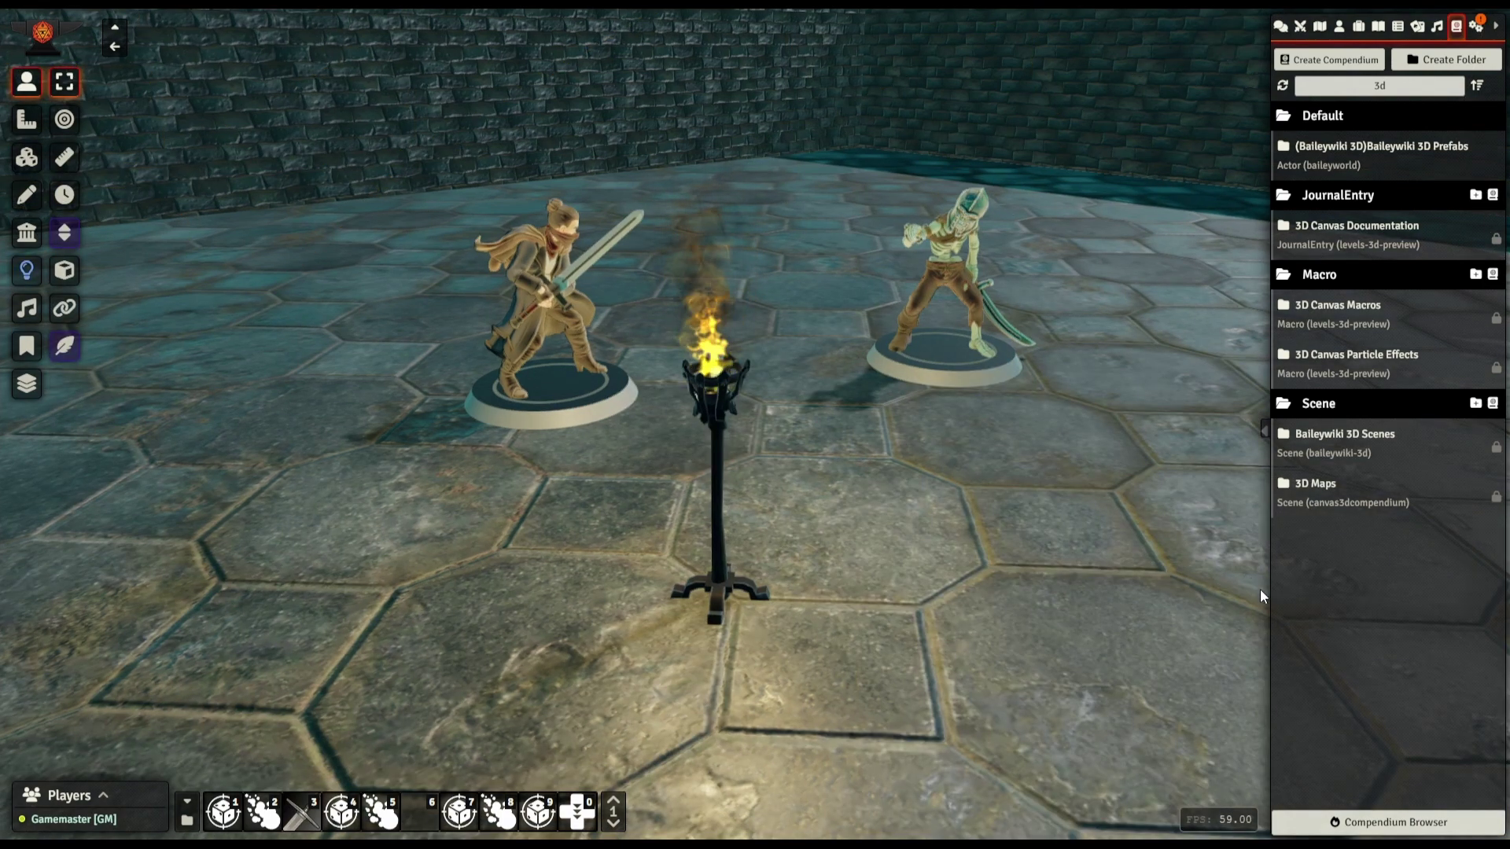
Draw a new ambient light with a dim radius of about 13 ft on the empty floor beside the miniatures
right_click_drag(858, 552, 167, 310)
left_click(26, 269)
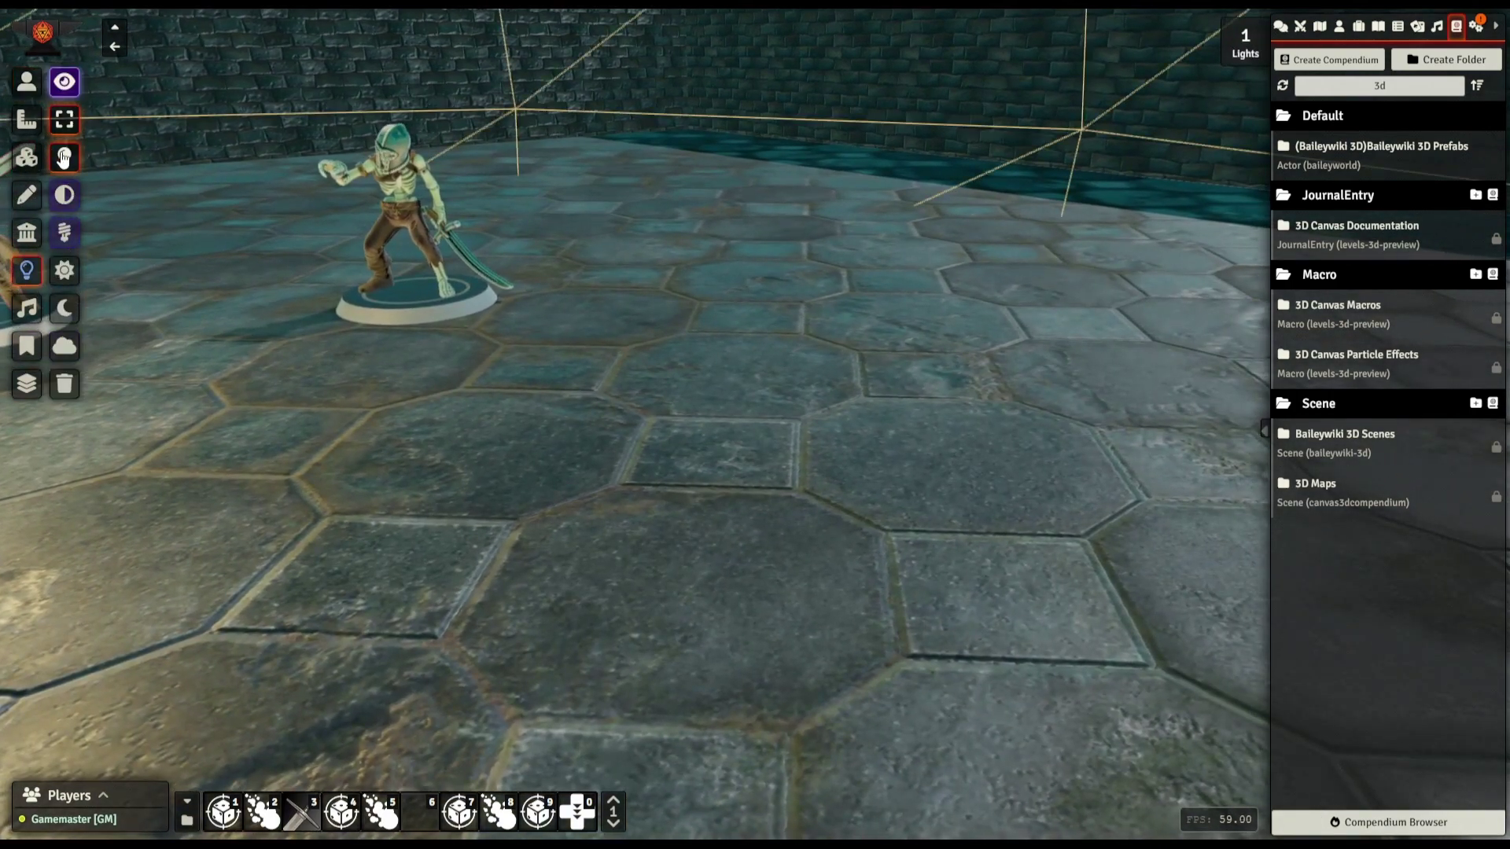
left_click(64, 157)
left_click_drag(988, 410, 338, 445)
Set the new light's radius to 40 ft dim and 20 ft bright
double_click(956, 384)
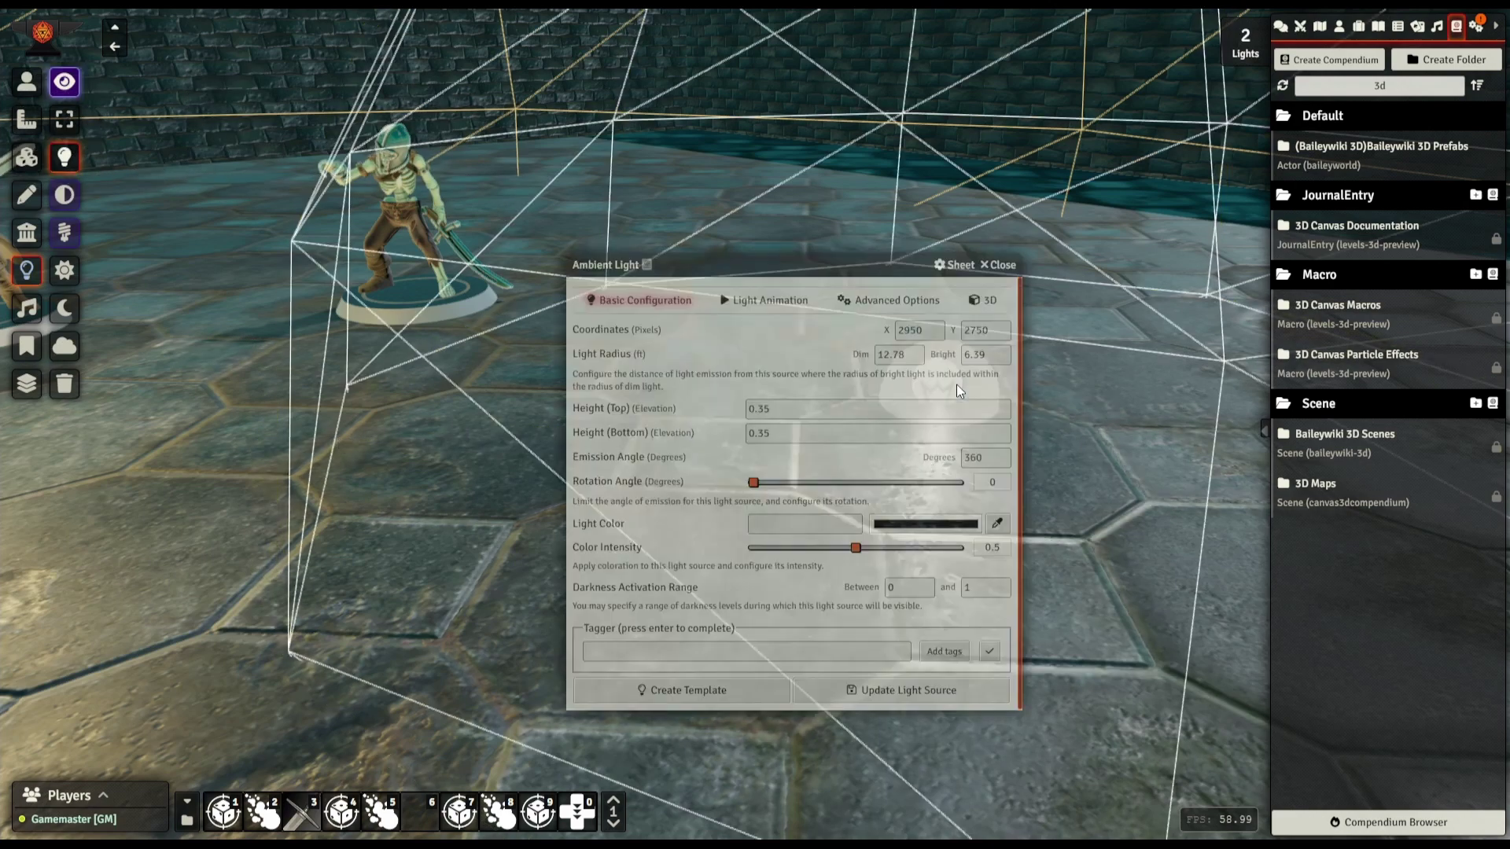
left_click_drag(735, 259, 383, 218)
double_click(542, 315)
type("40")
double_click(633, 310)
type("20")
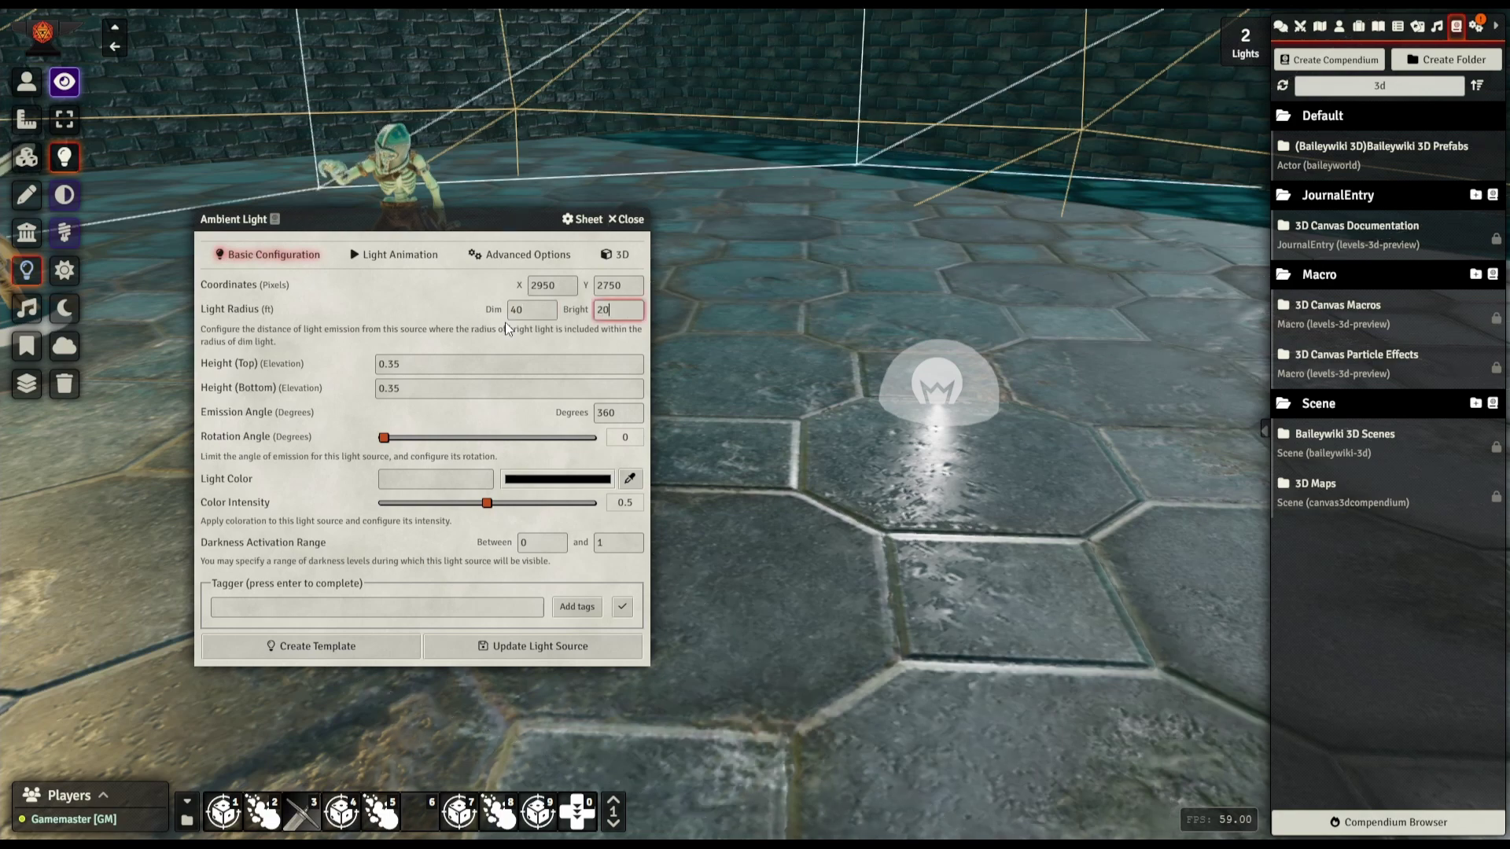
left_click(452, 363)
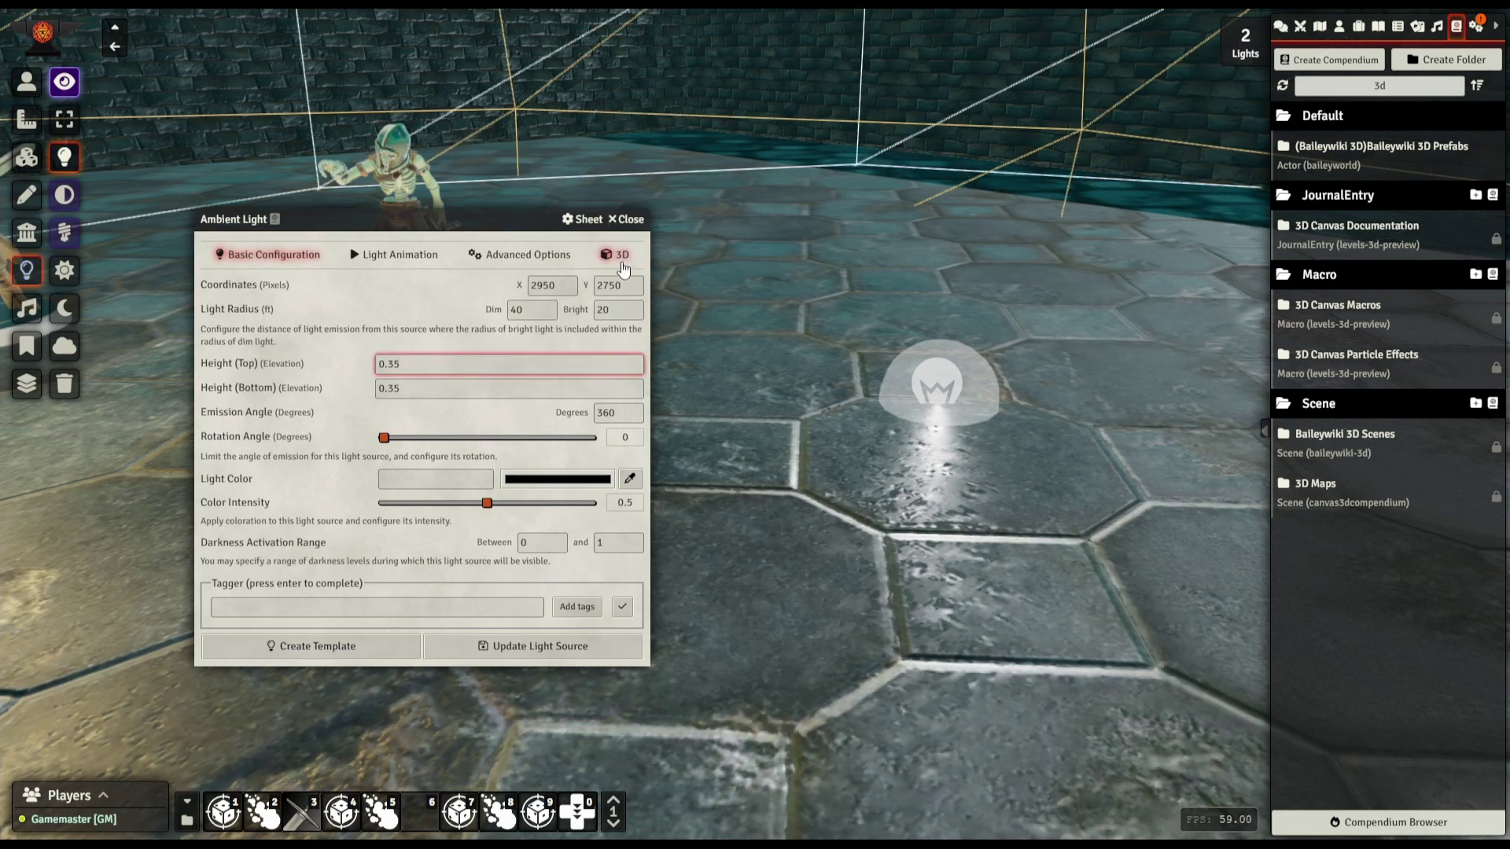
Set the new light's particle preset to Fire in its 3D settings and enable the particle effect
left_click(621, 258)
left_click_drag(479, 128, 485, 61)
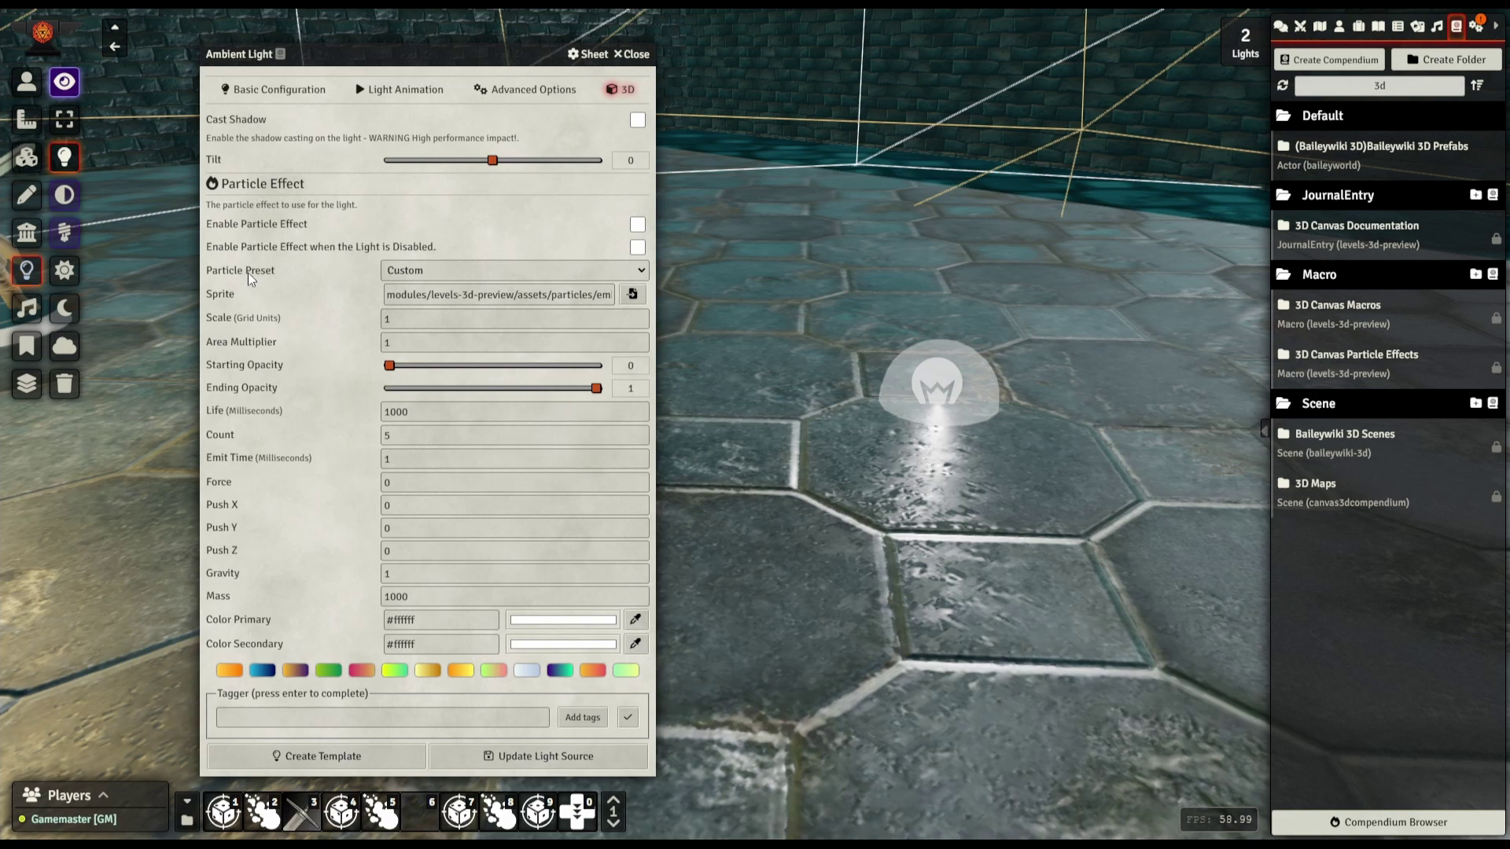
left_click(425, 271)
left_click(424, 303)
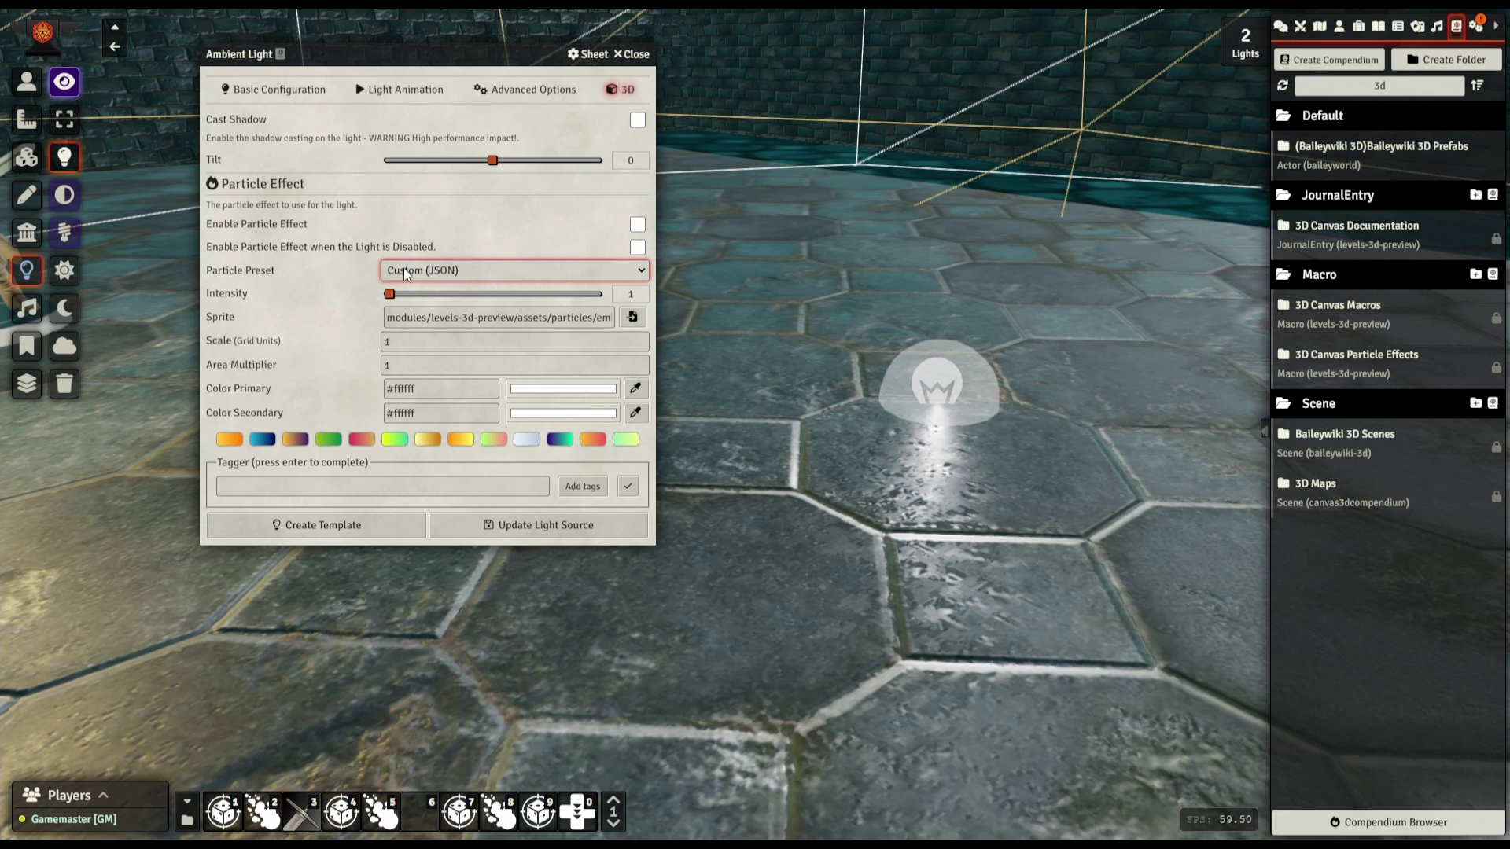
left_click(408, 333)
left_click(638, 224)
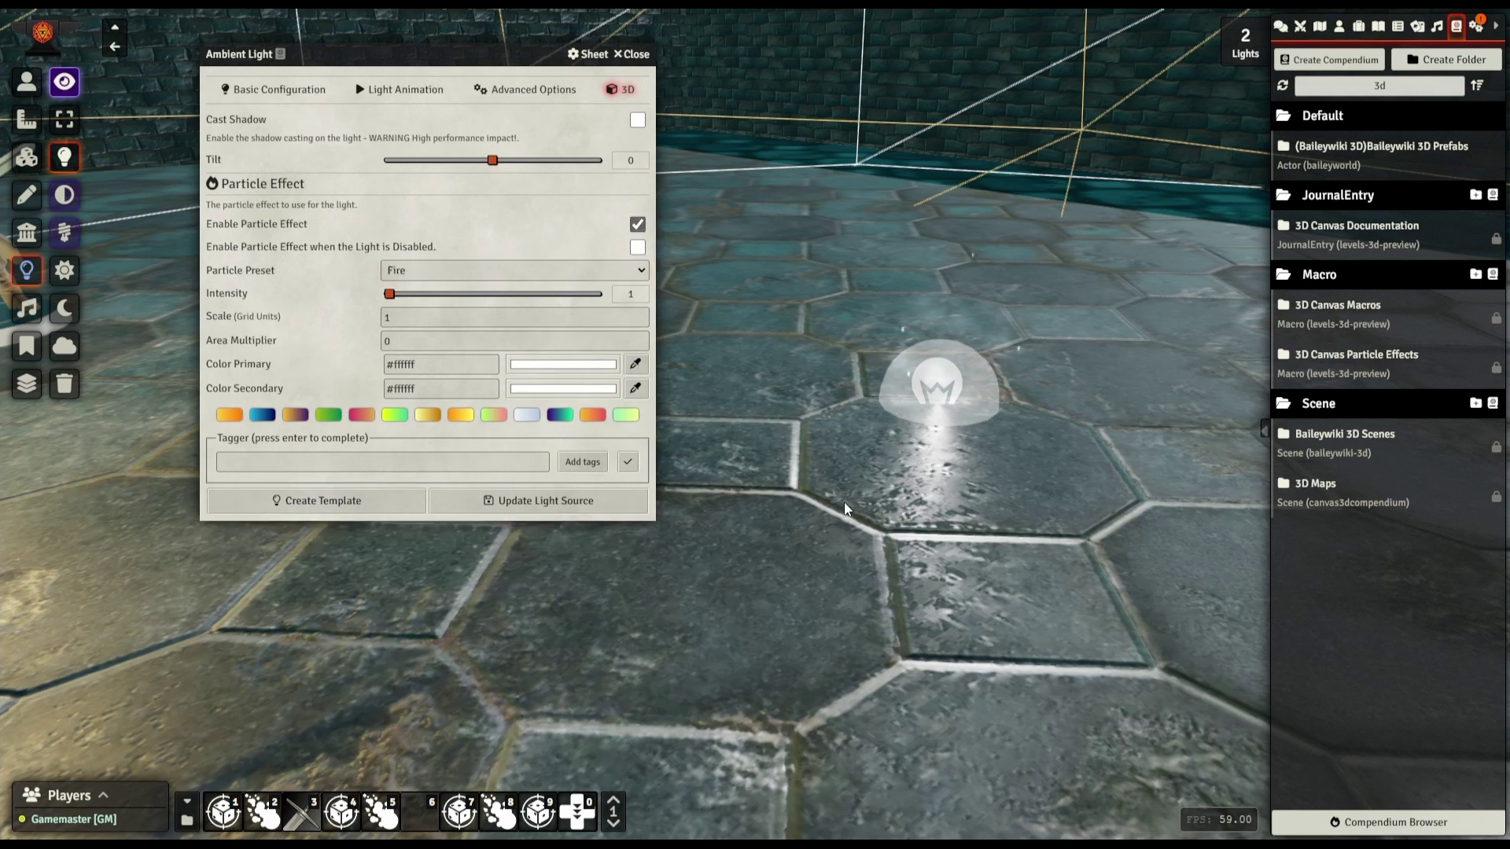
Inspect the new light's particle effect from different distances and angles
scroll(871, 463, "up", 2)
left_click_drag(871, 462, 893, 604)
scroll(888, 599, "down", 3)
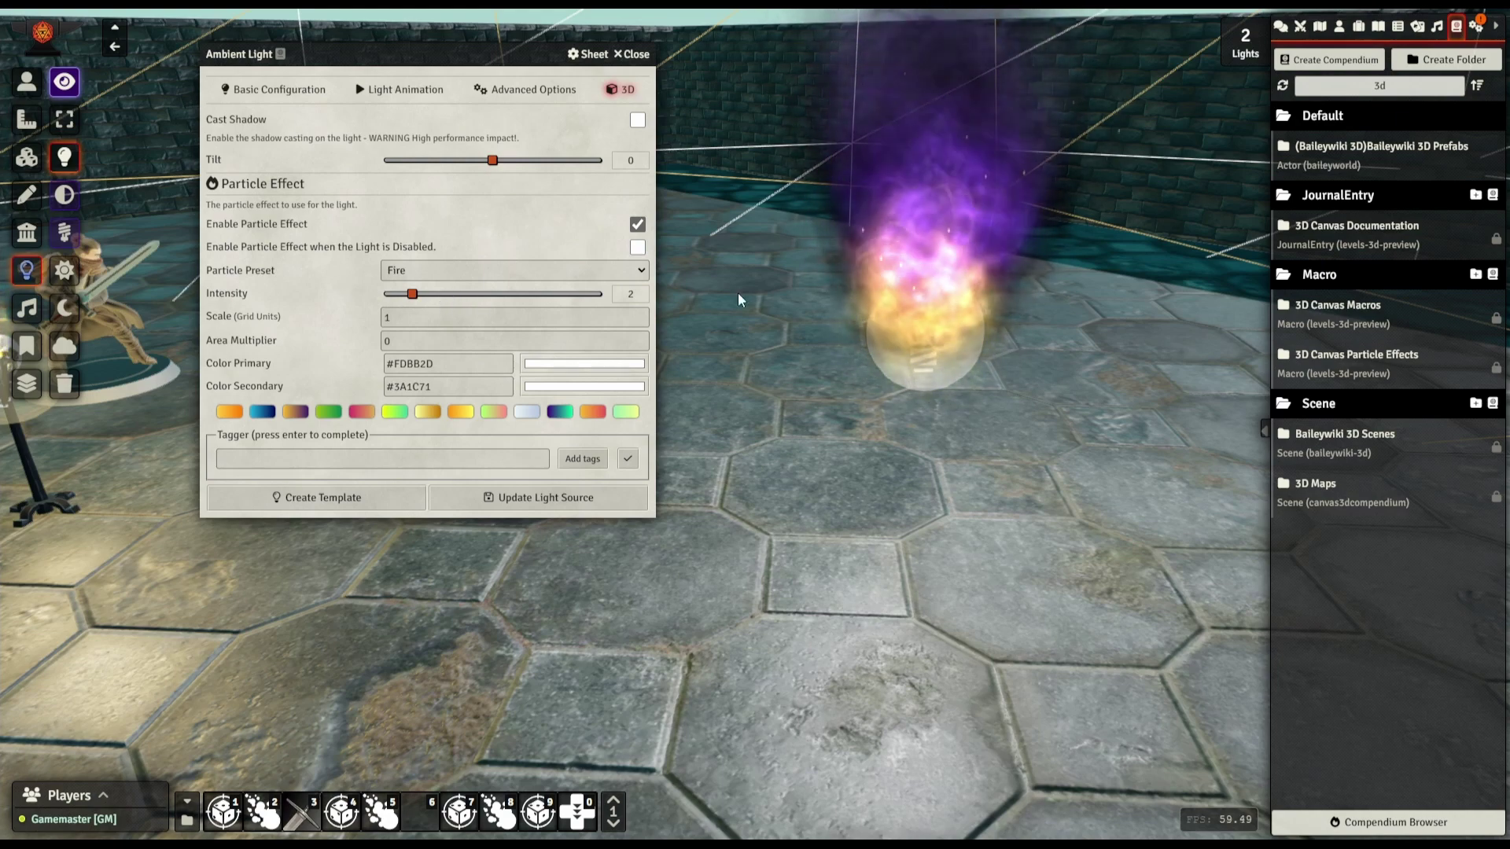
right_click_drag(828, 386, 808, 441)
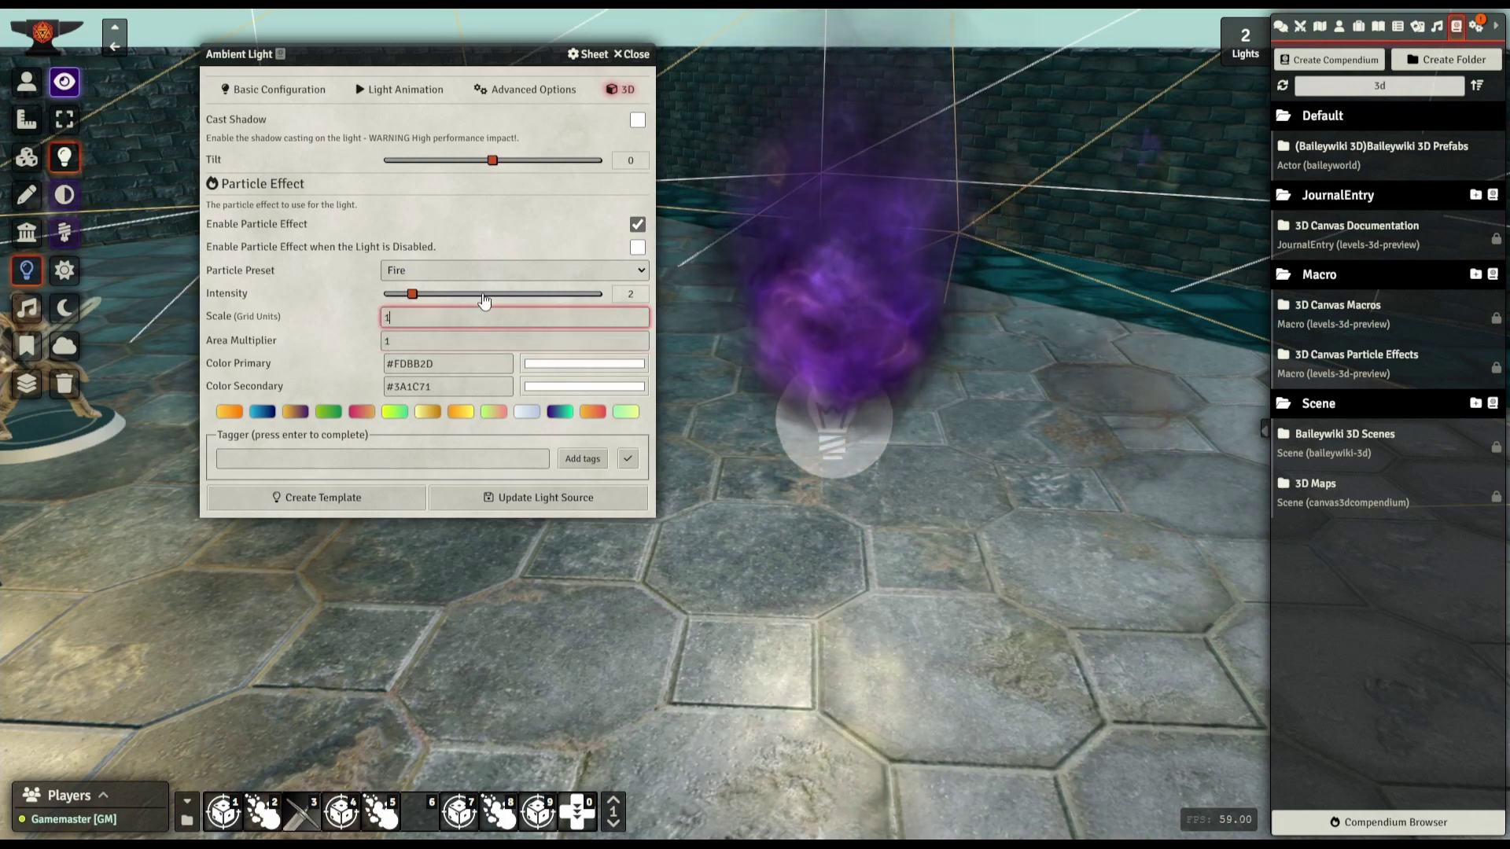
Raise the intensity of the light's fire particle effect to 6 and on to the maximum of 10
left_click_drag(412, 293, 504, 293)
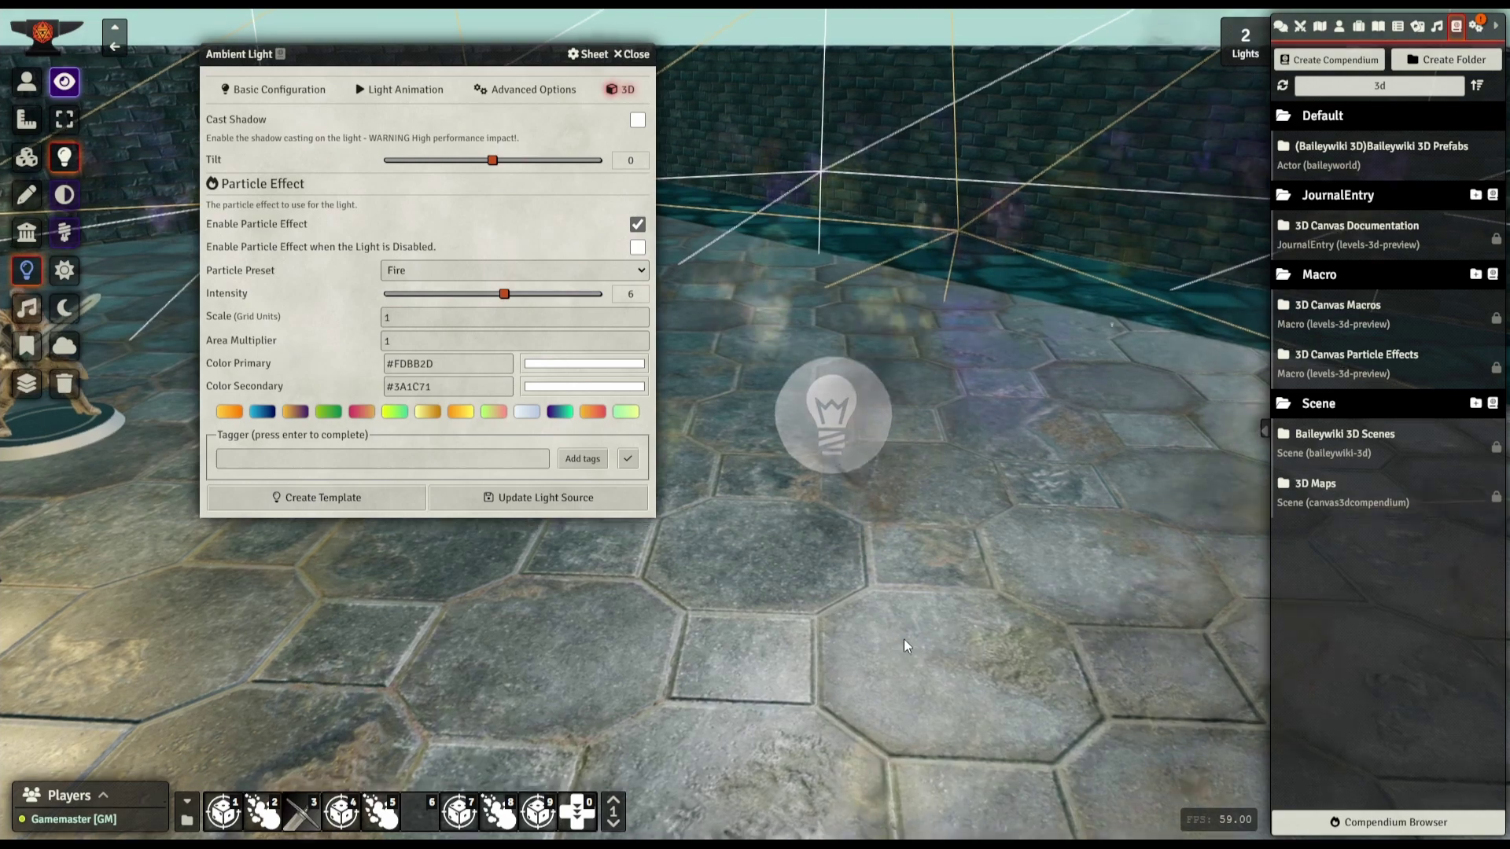
scroll(904, 640, "down", 4)
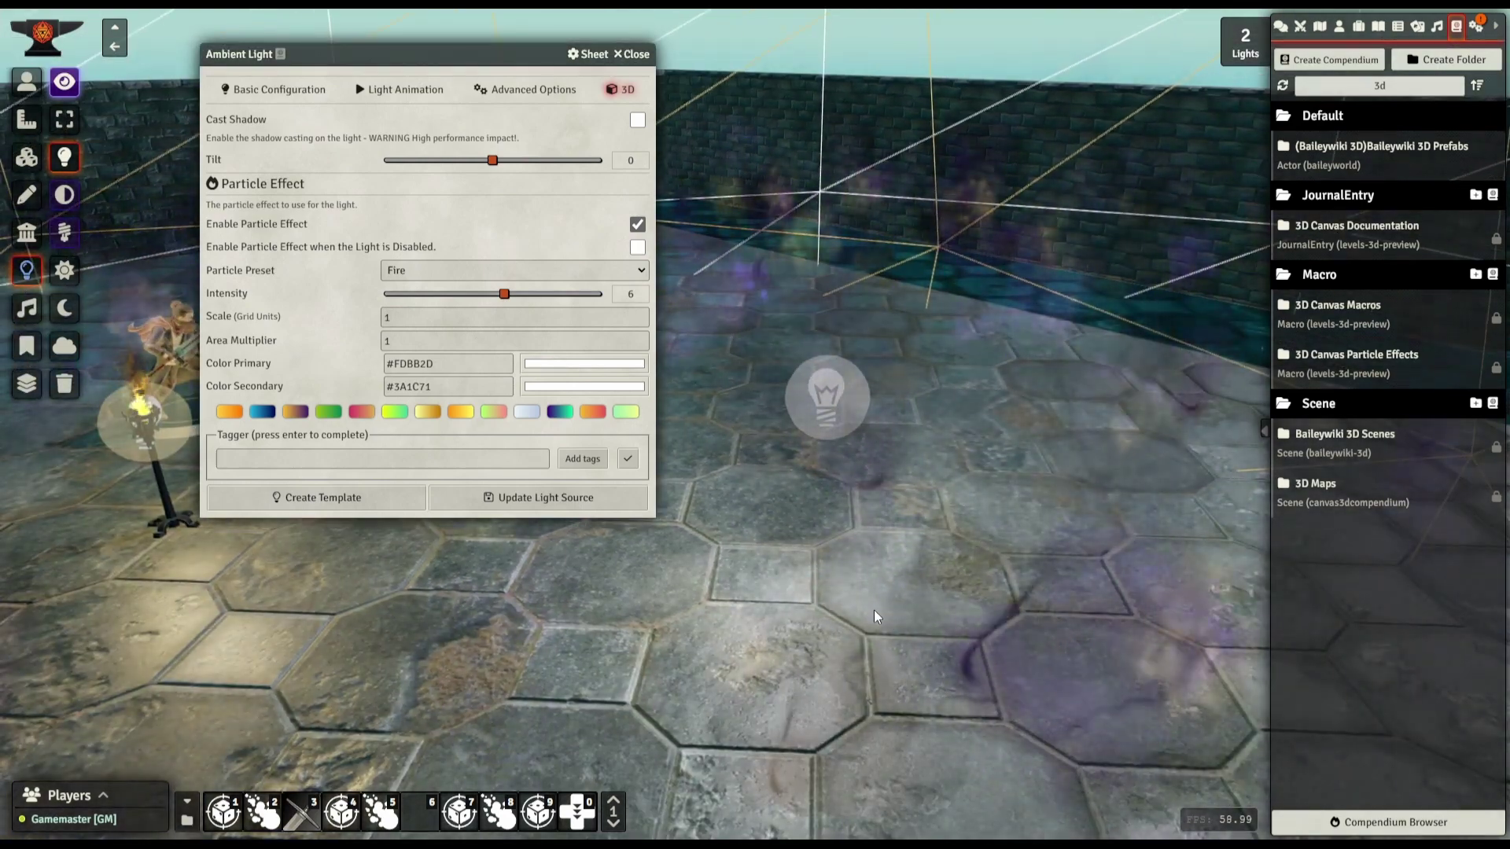
middle_click_drag(873, 610, 655, 588)
right_click_drag(654, 588, 795, 630)
scroll(796, 629, "up", 2)
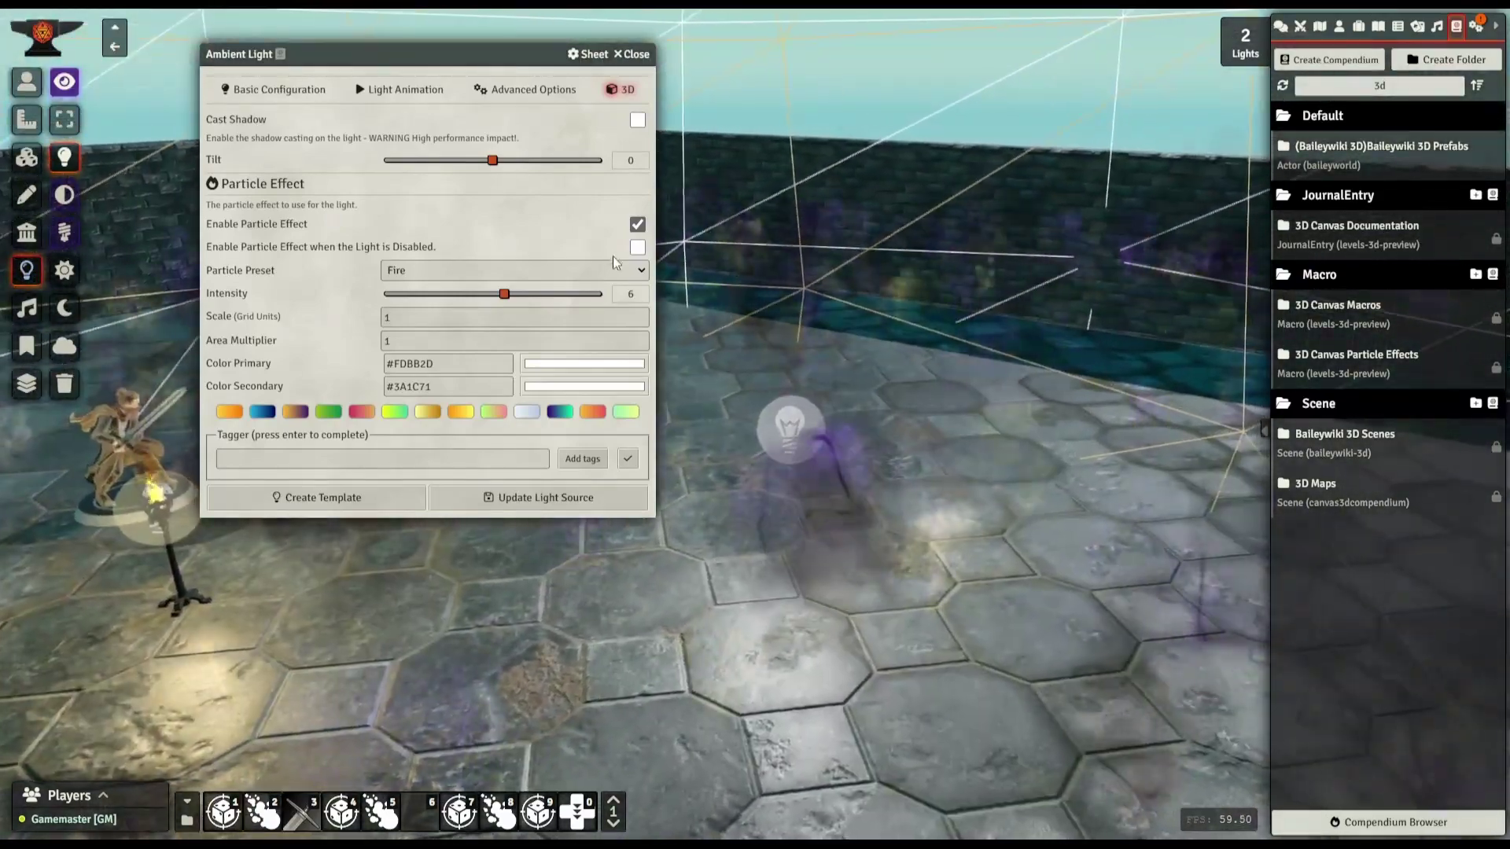
right_click_drag(905, 522, 868, 554)
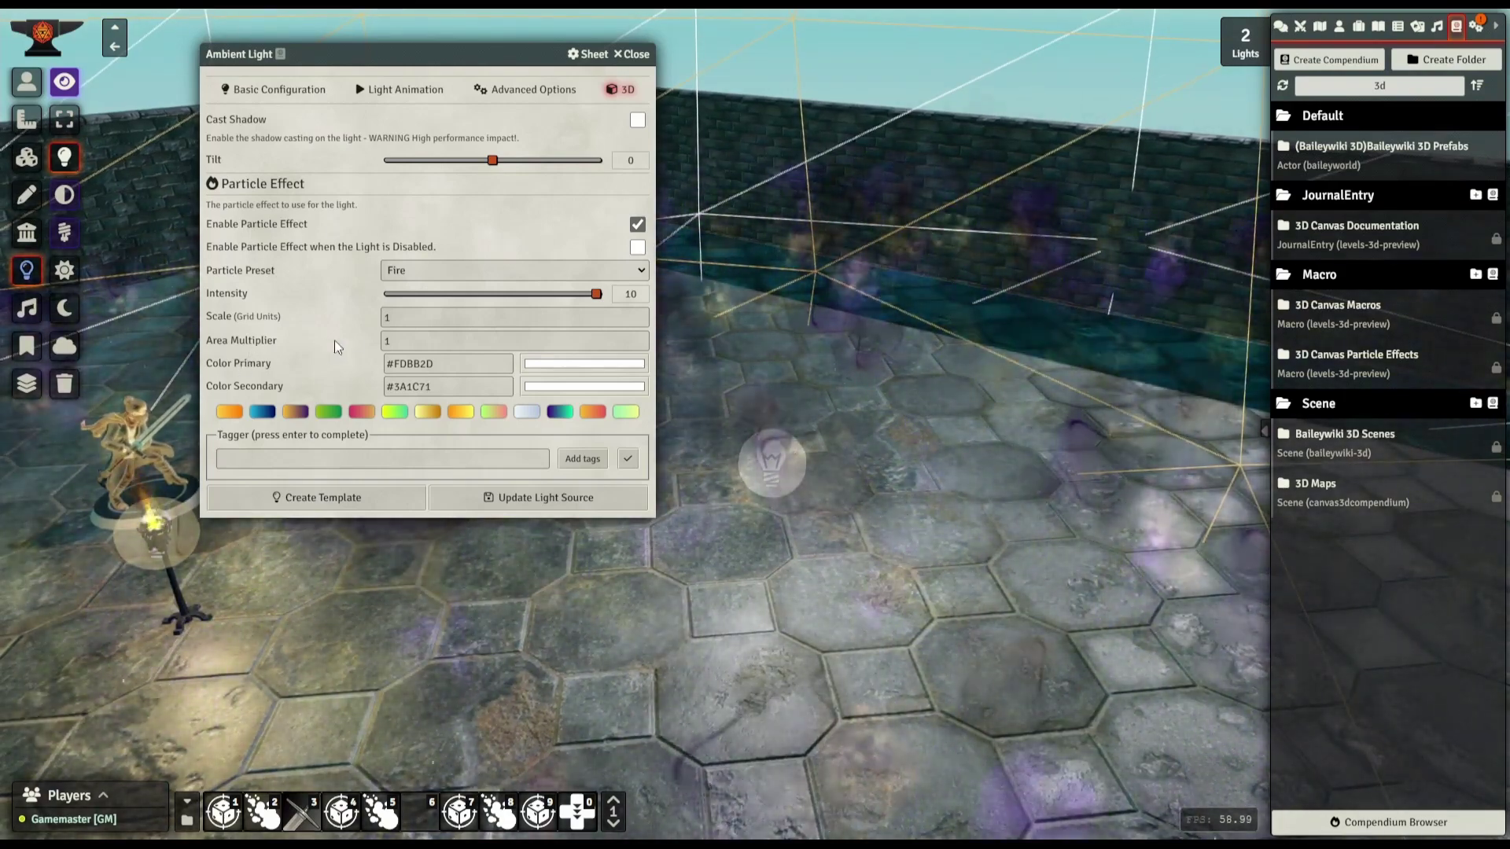
Reduce the fire effect's area multiplier to 0.5
left_click(398, 336)
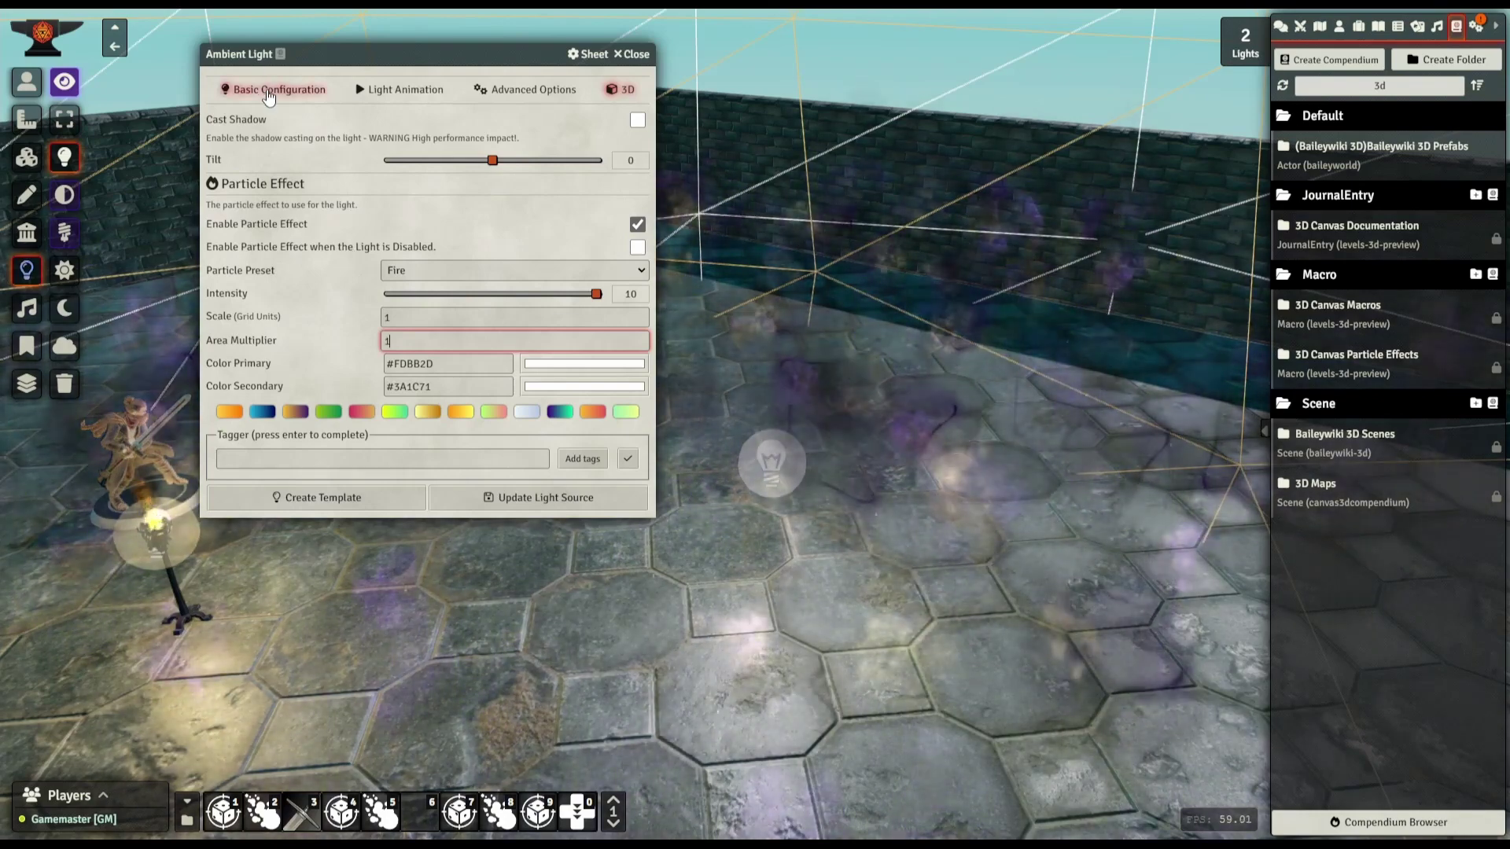
left_click(280, 88)
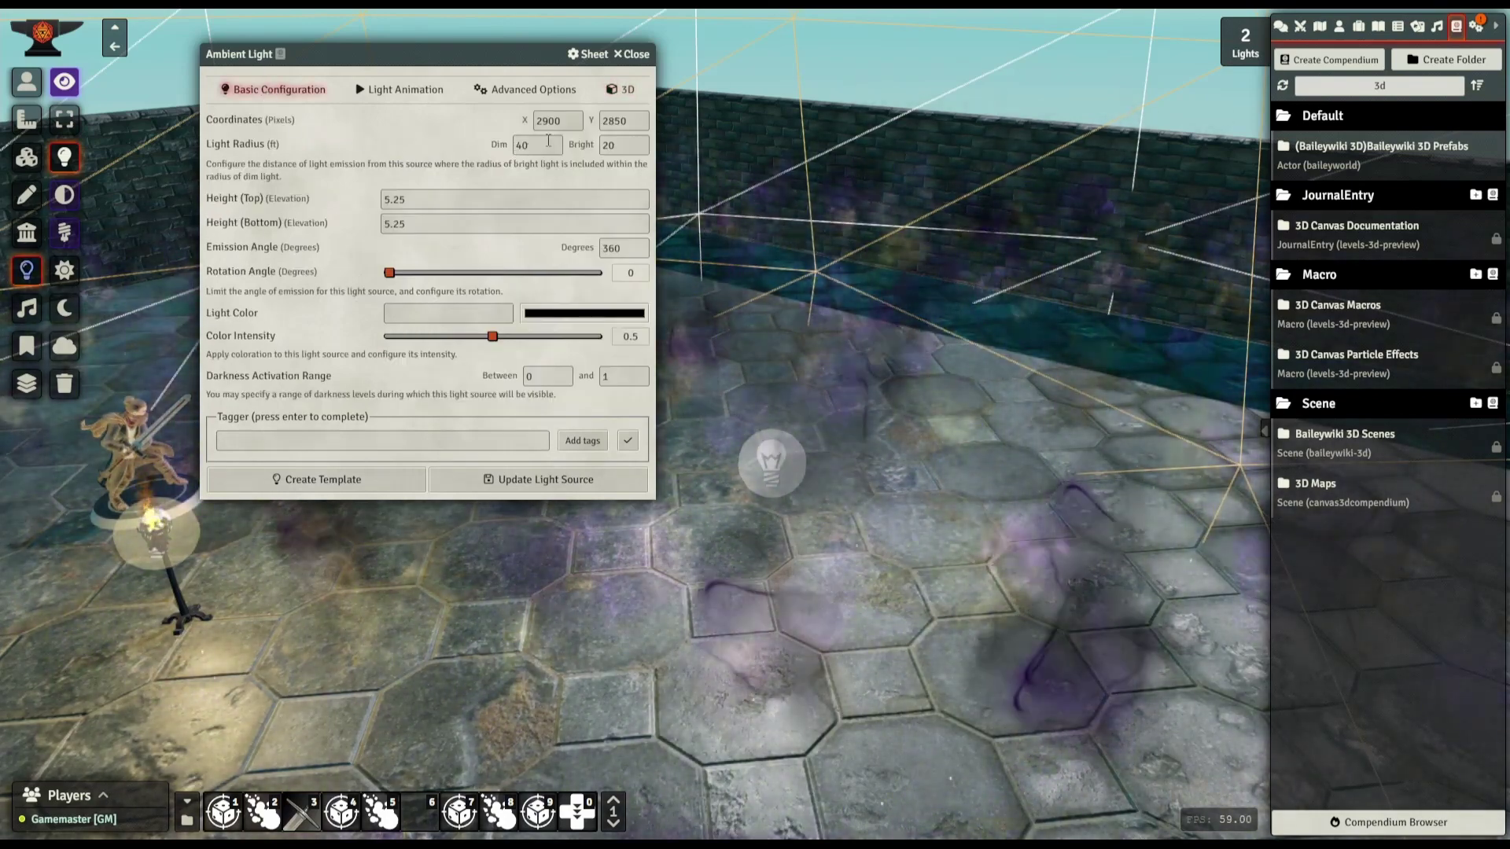
left_click(620, 89)
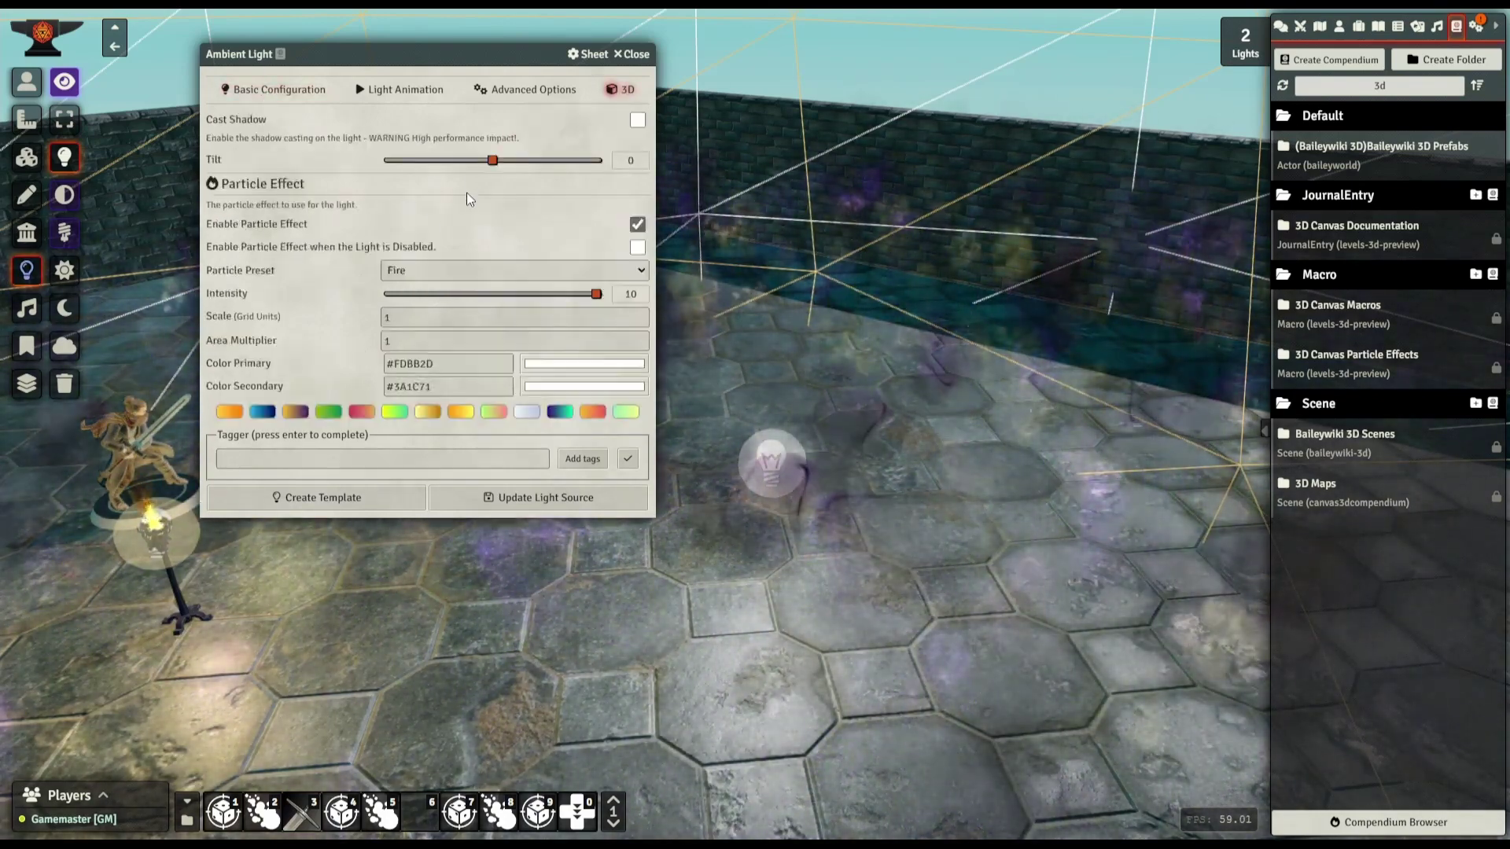
left_click(252, 341)
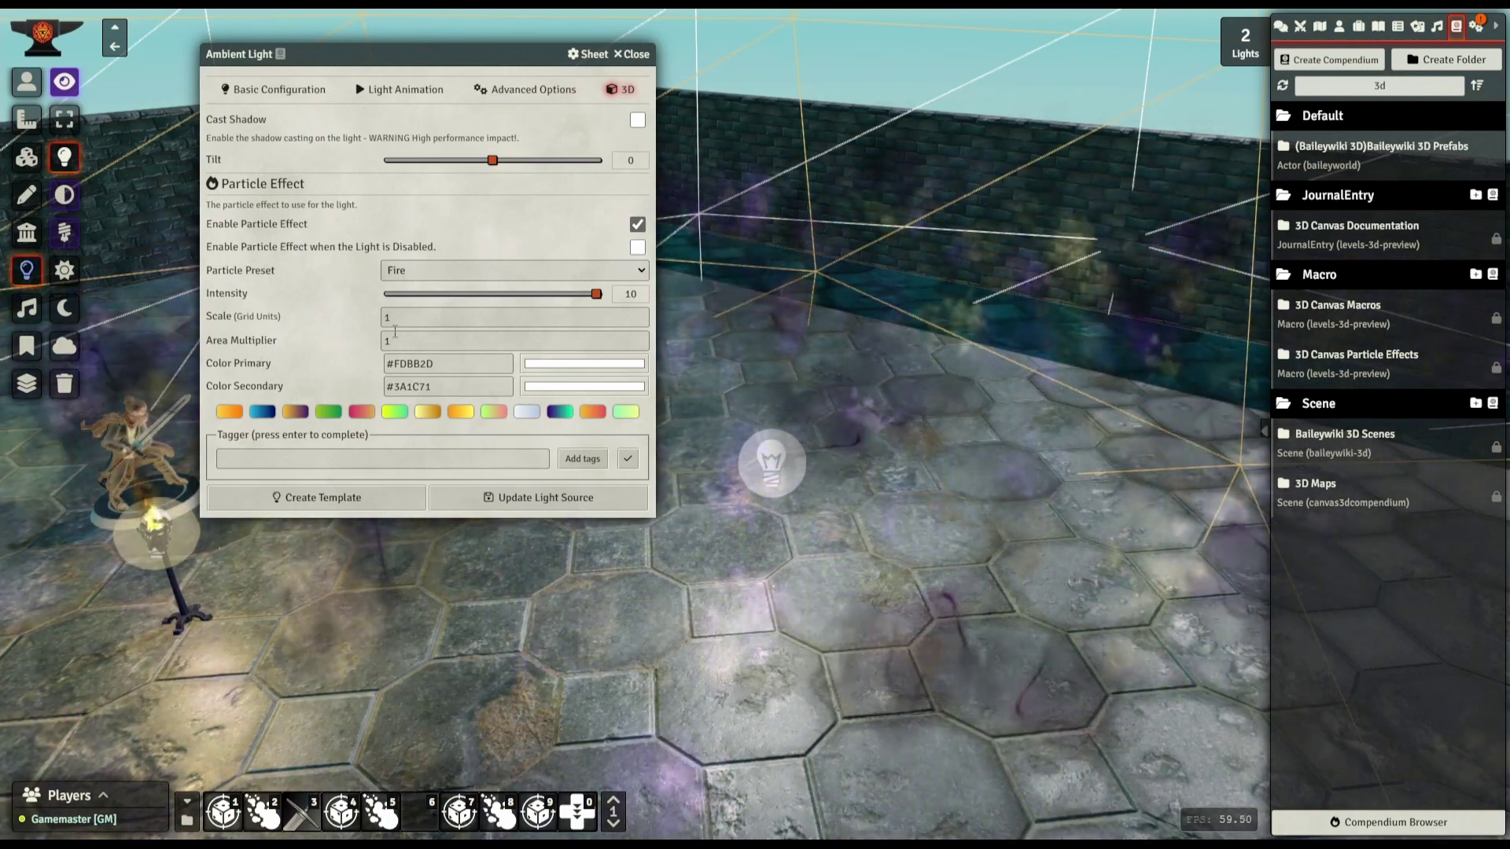
type("0.5")
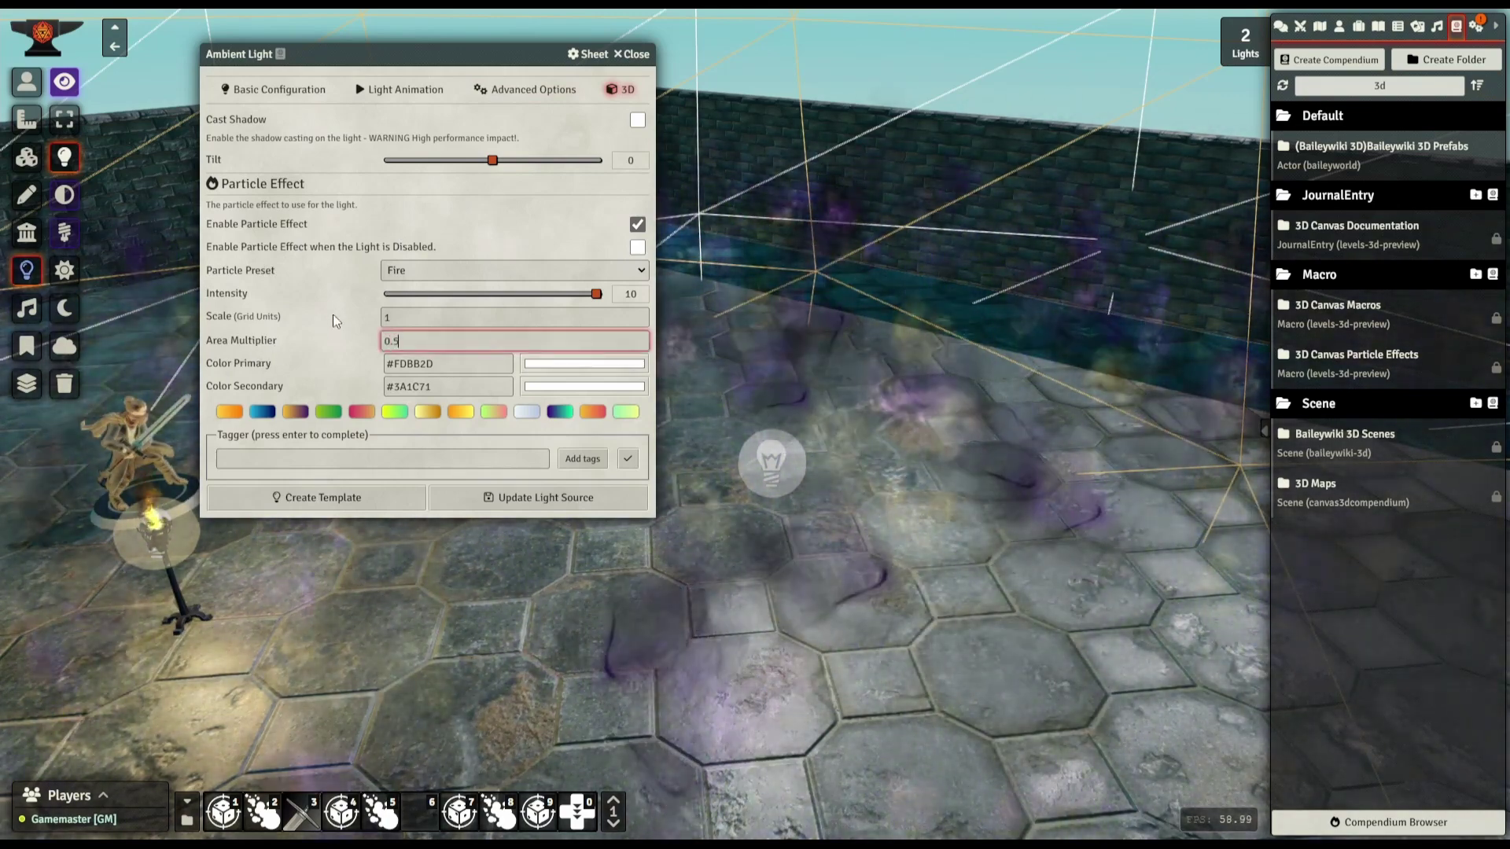
left_click(394, 314)
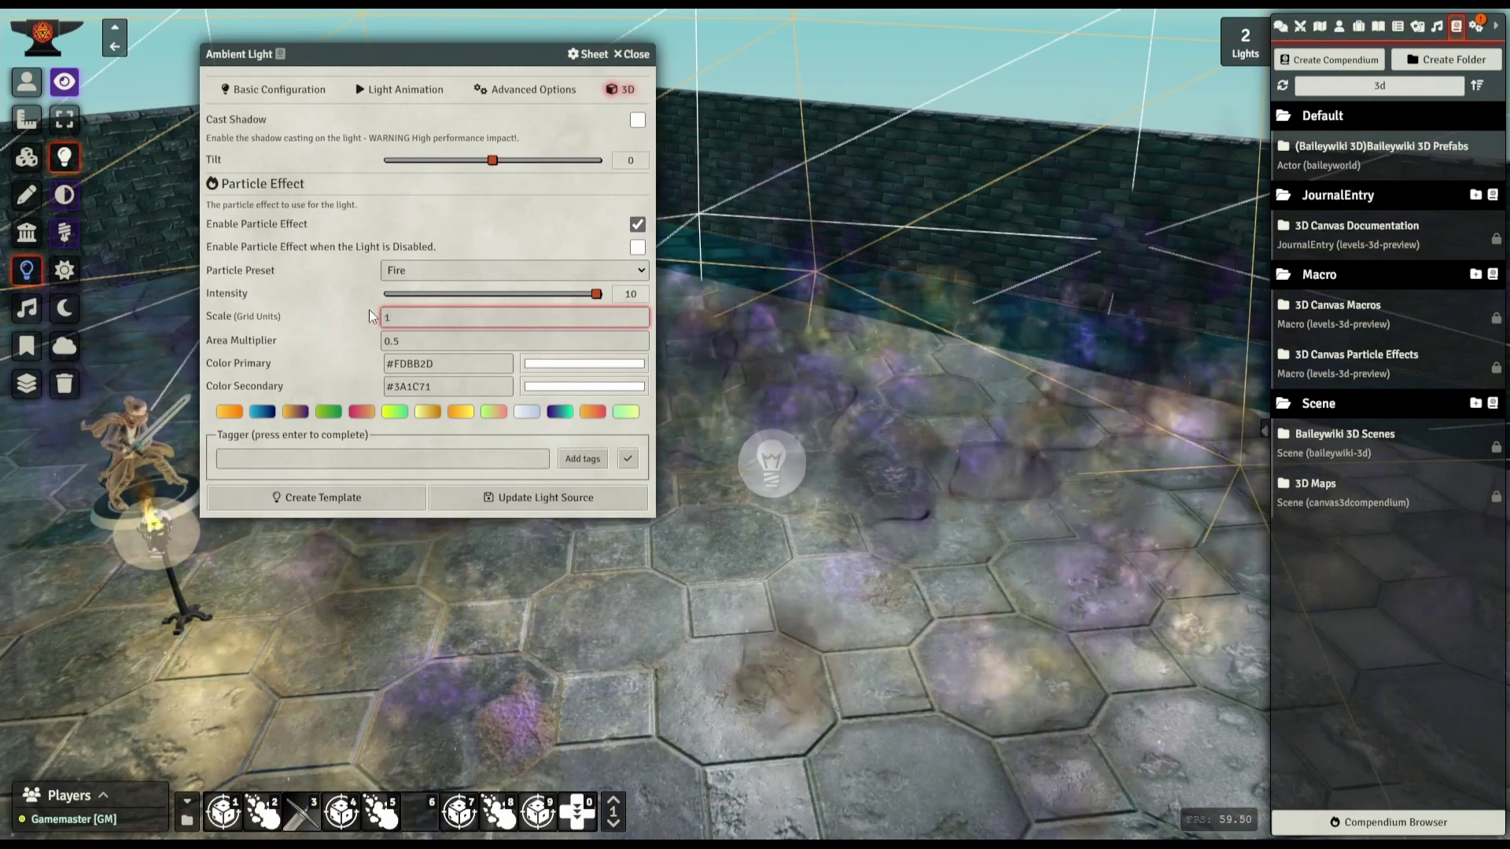
Reduce the fire effect's area multiplier further to 0.25
middle_click_drag(870, 399, 902, 463)
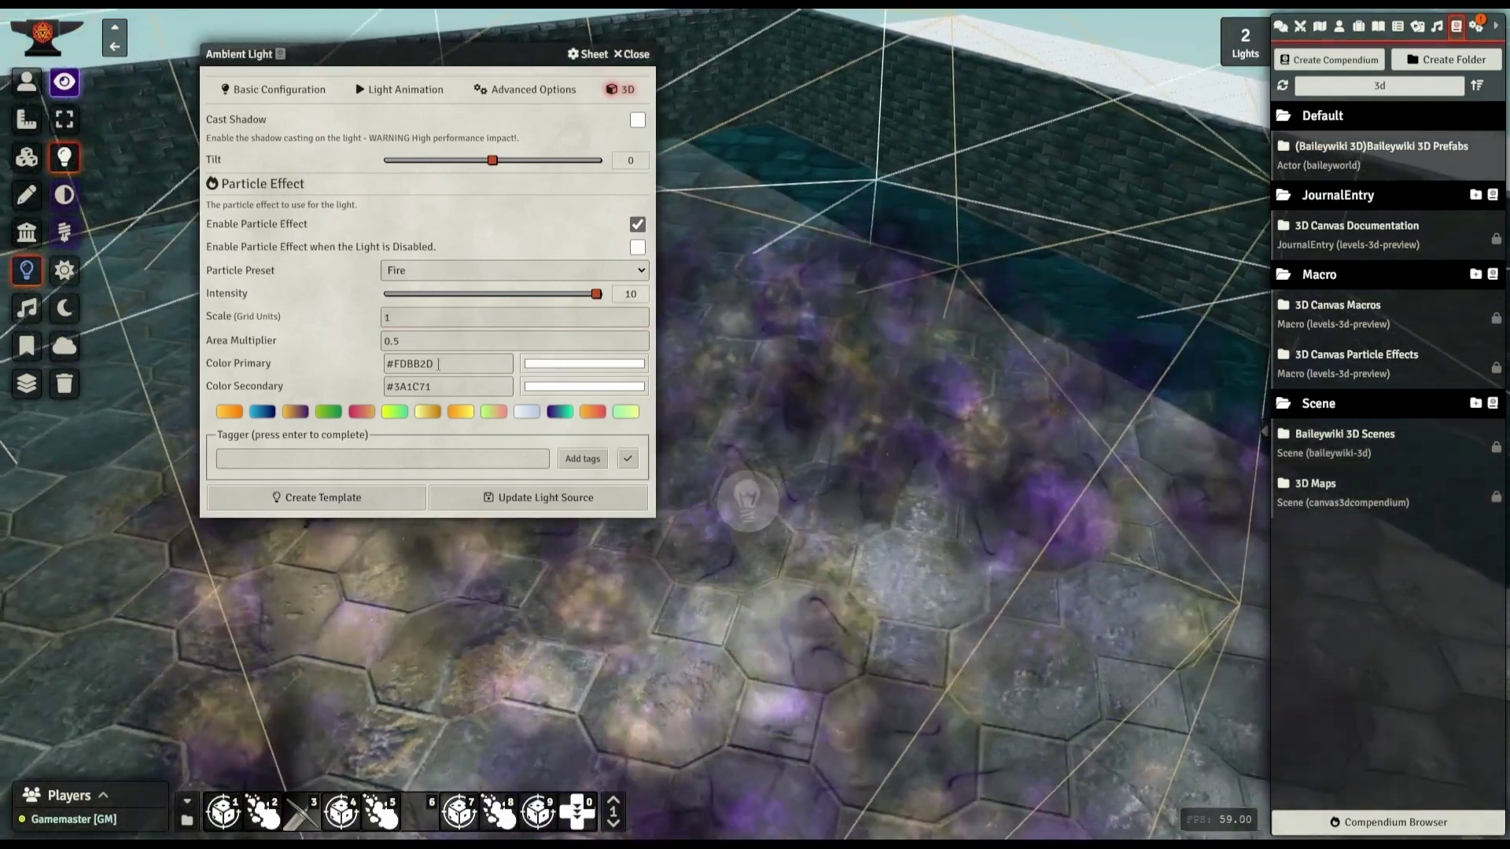
left_click(442, 343)
key("BackSpace")
type("25")
key("shift+Tab")
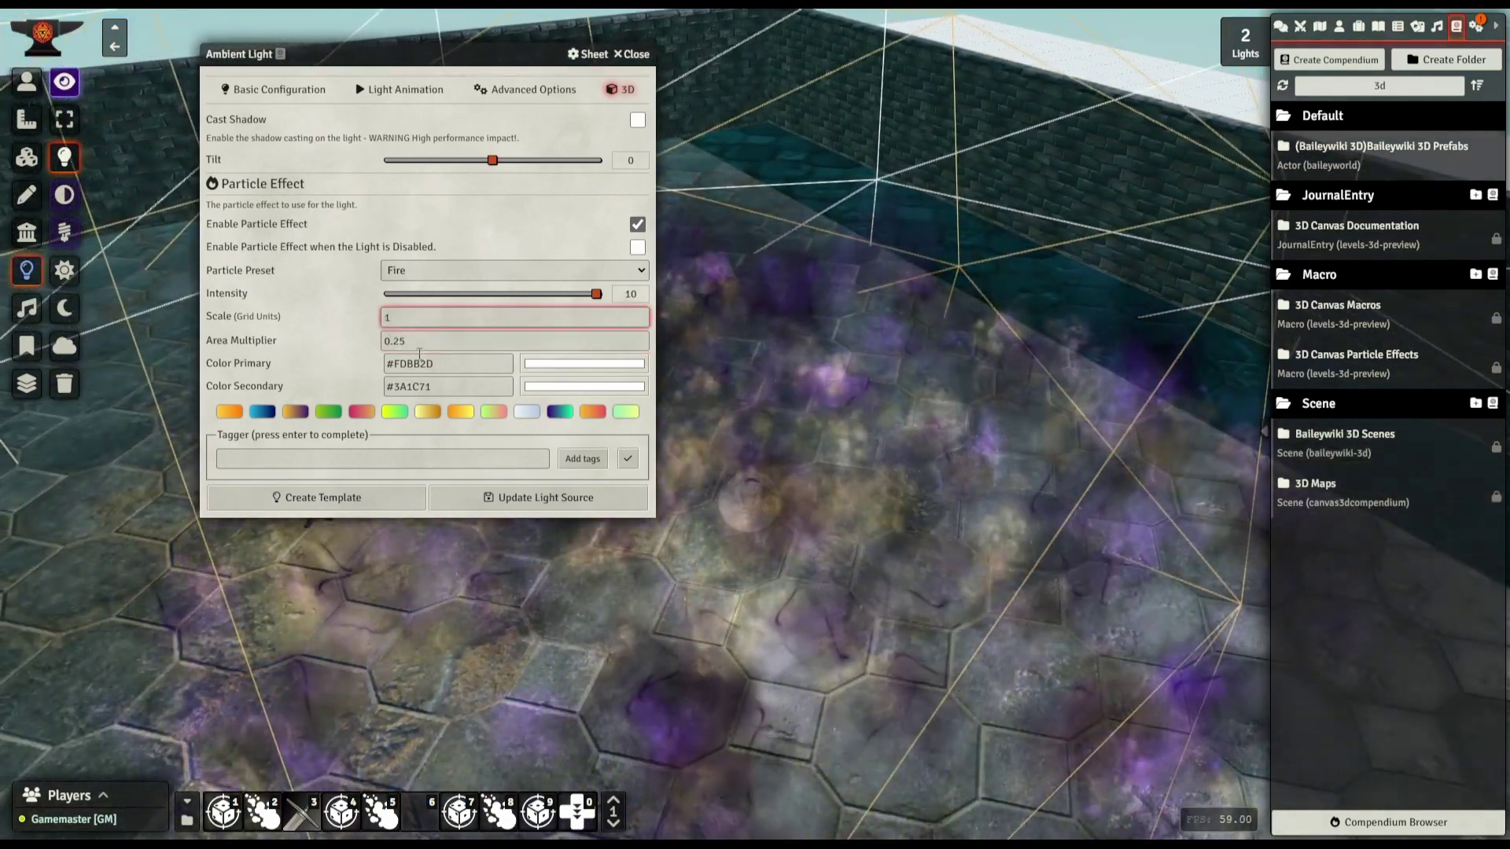
Set the fire effect's area multiplier to 0 and view the flame from a lower angle
left_click_drag(405, 343, 275, 313)
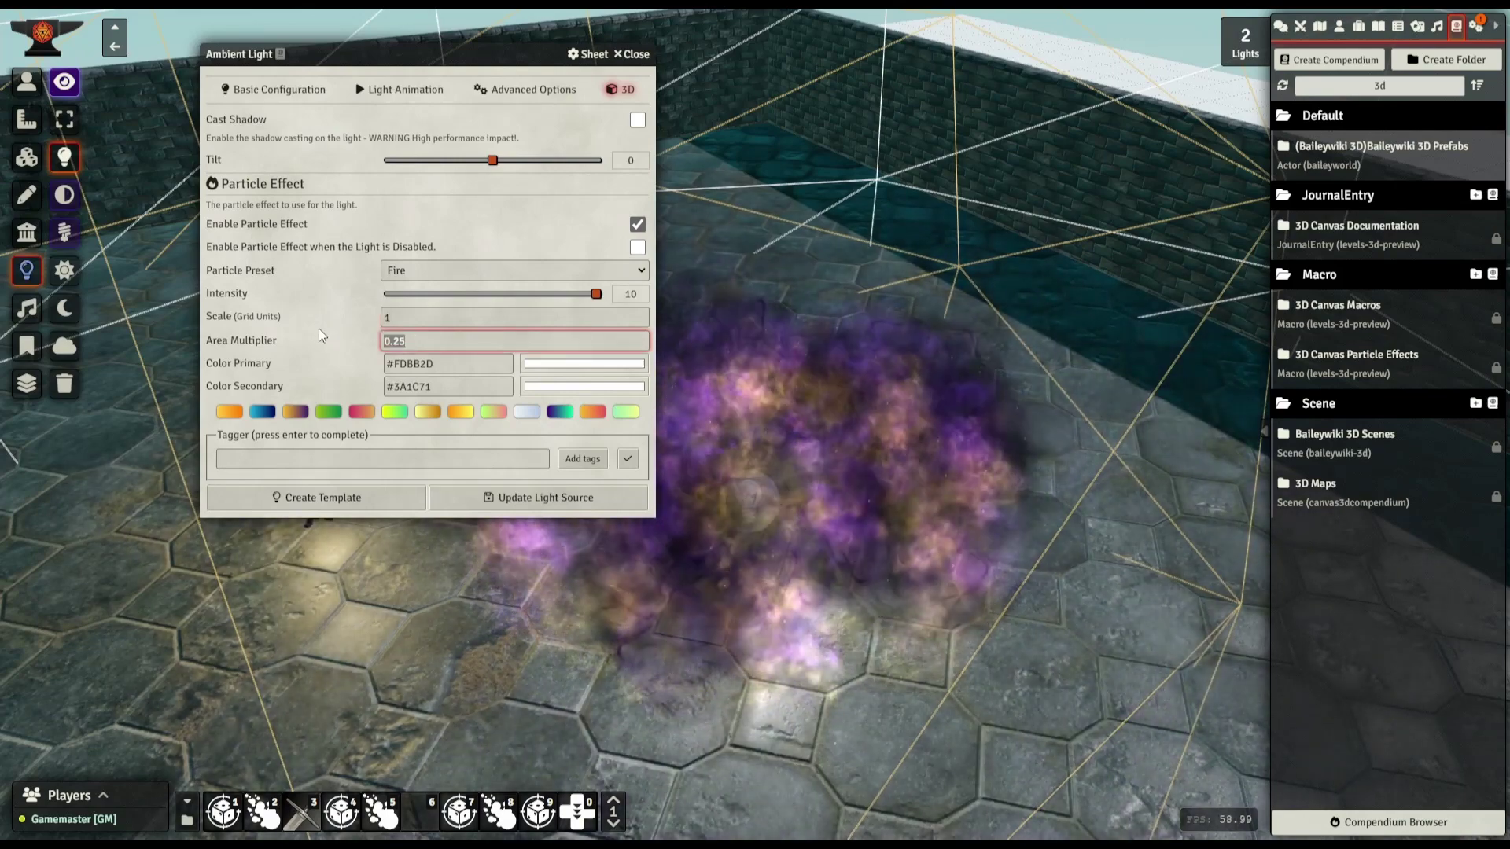
type("0")
key("shift+Tab")
middle_click_drag(763, 576, 796, 474)
left_click_drag(796, 479, 809, 516)
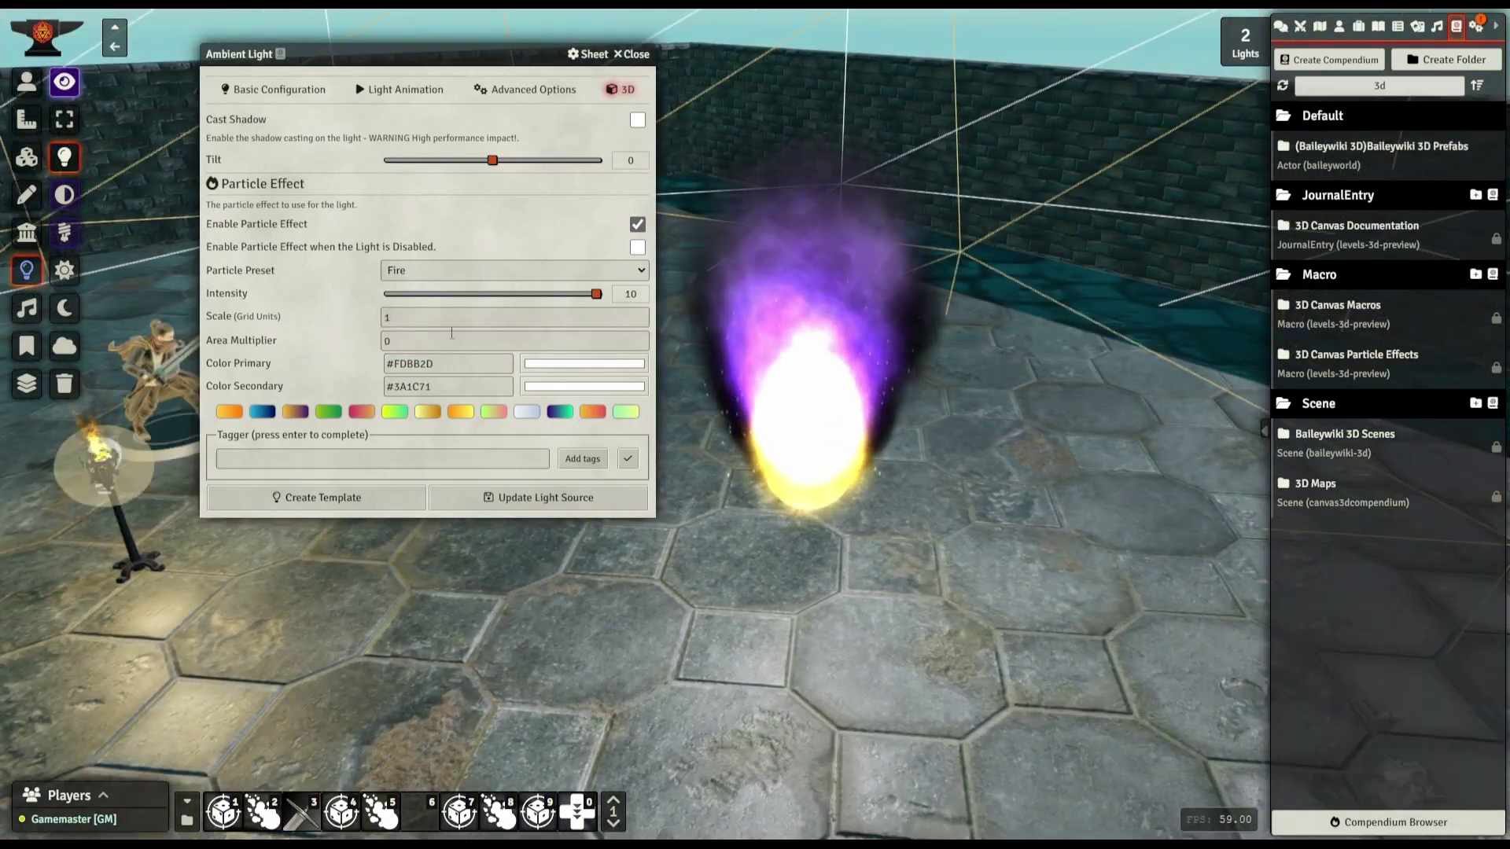
Lower the fire effect's intensity to 1 and view the flame from above
left_click_drag(651, 493, 738, 540)
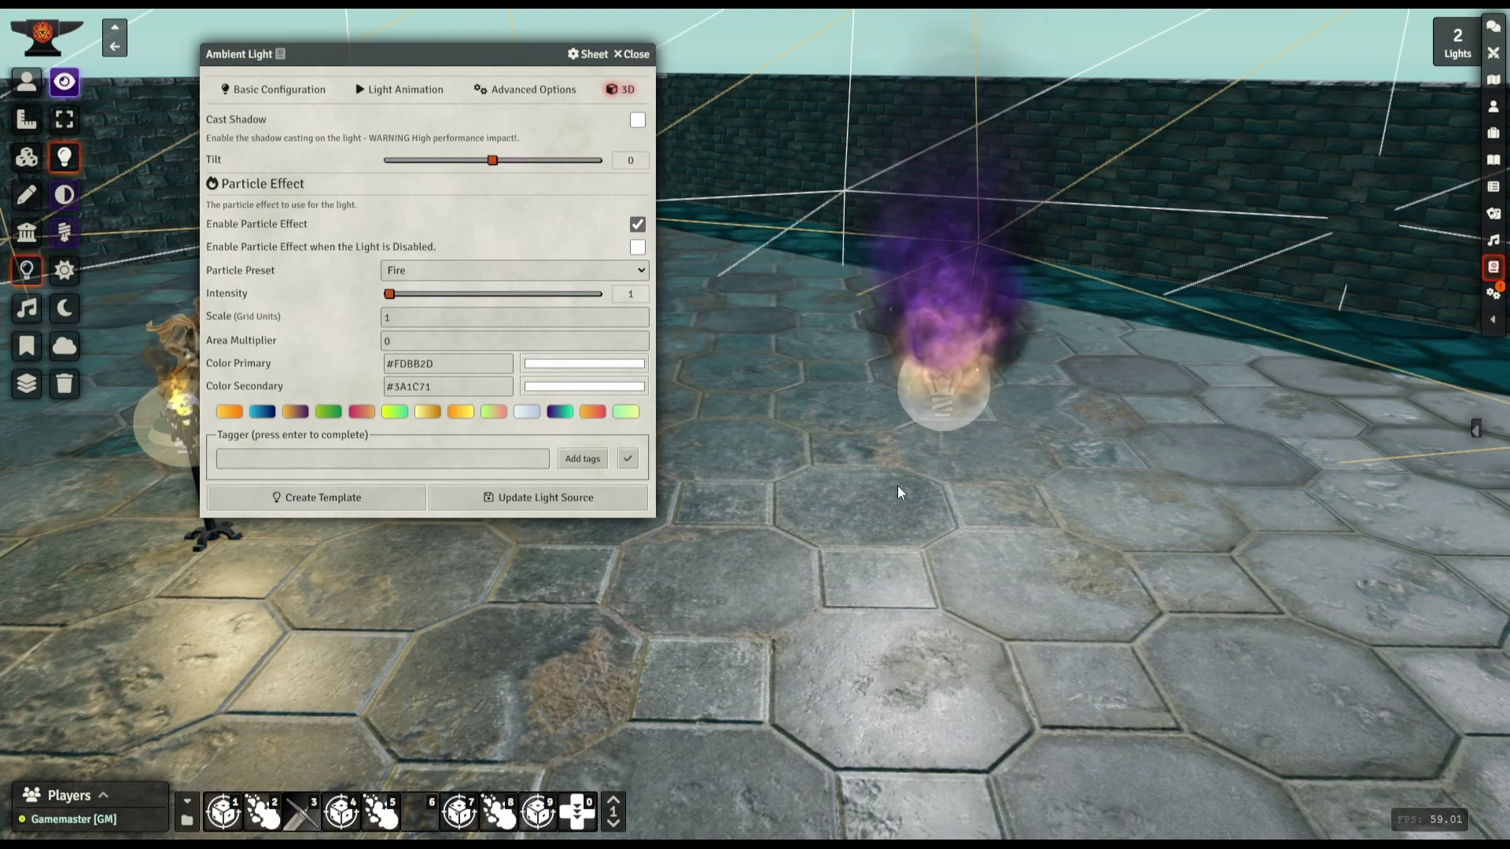
left_click_drag(898, 485, 913, 552)
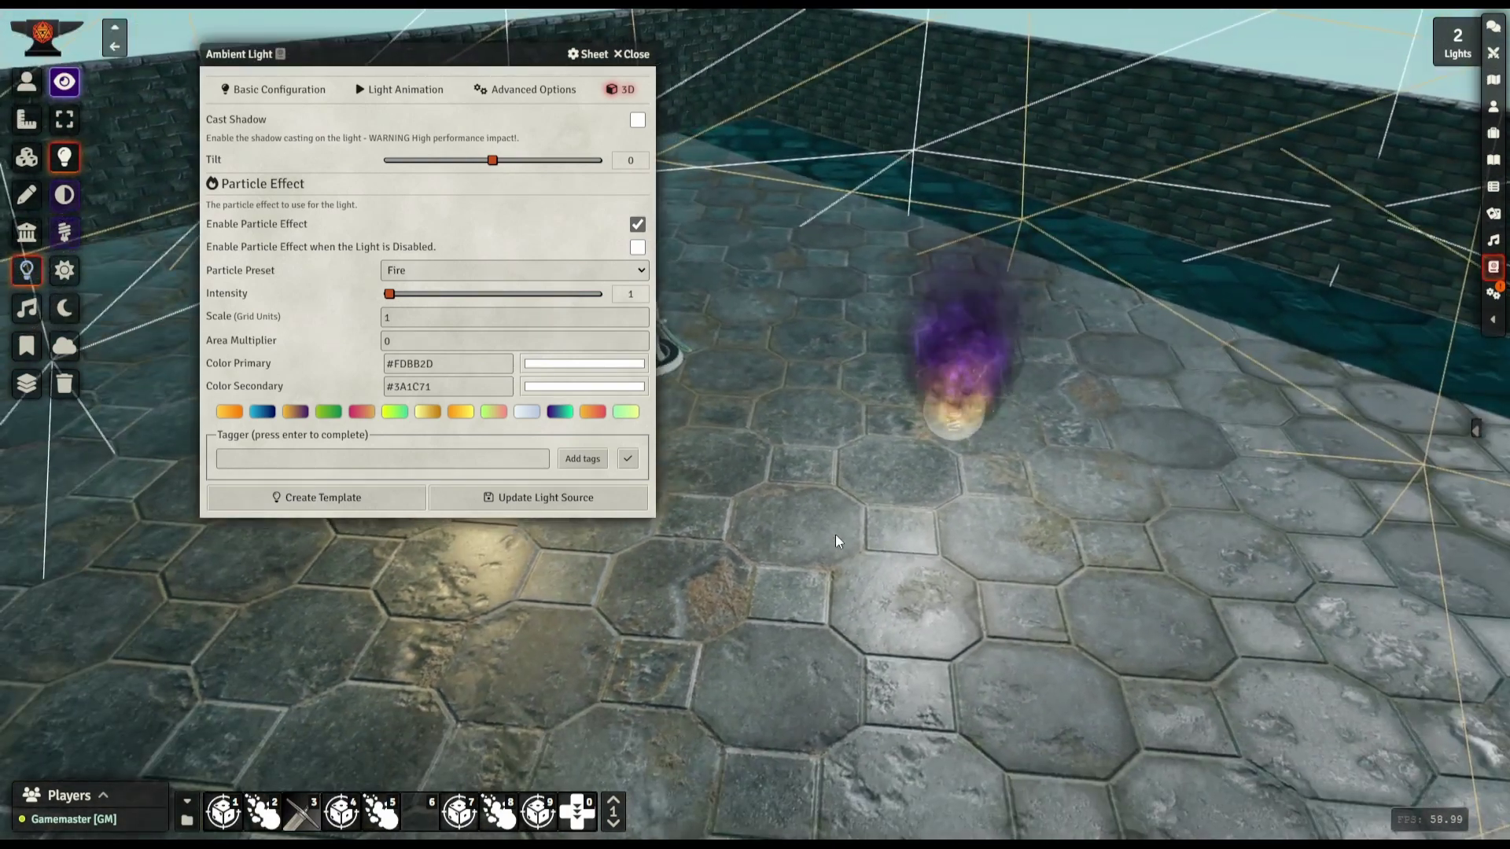
scroll(828, 535, "down", 1)
scroll(827, 512, "up", 1)
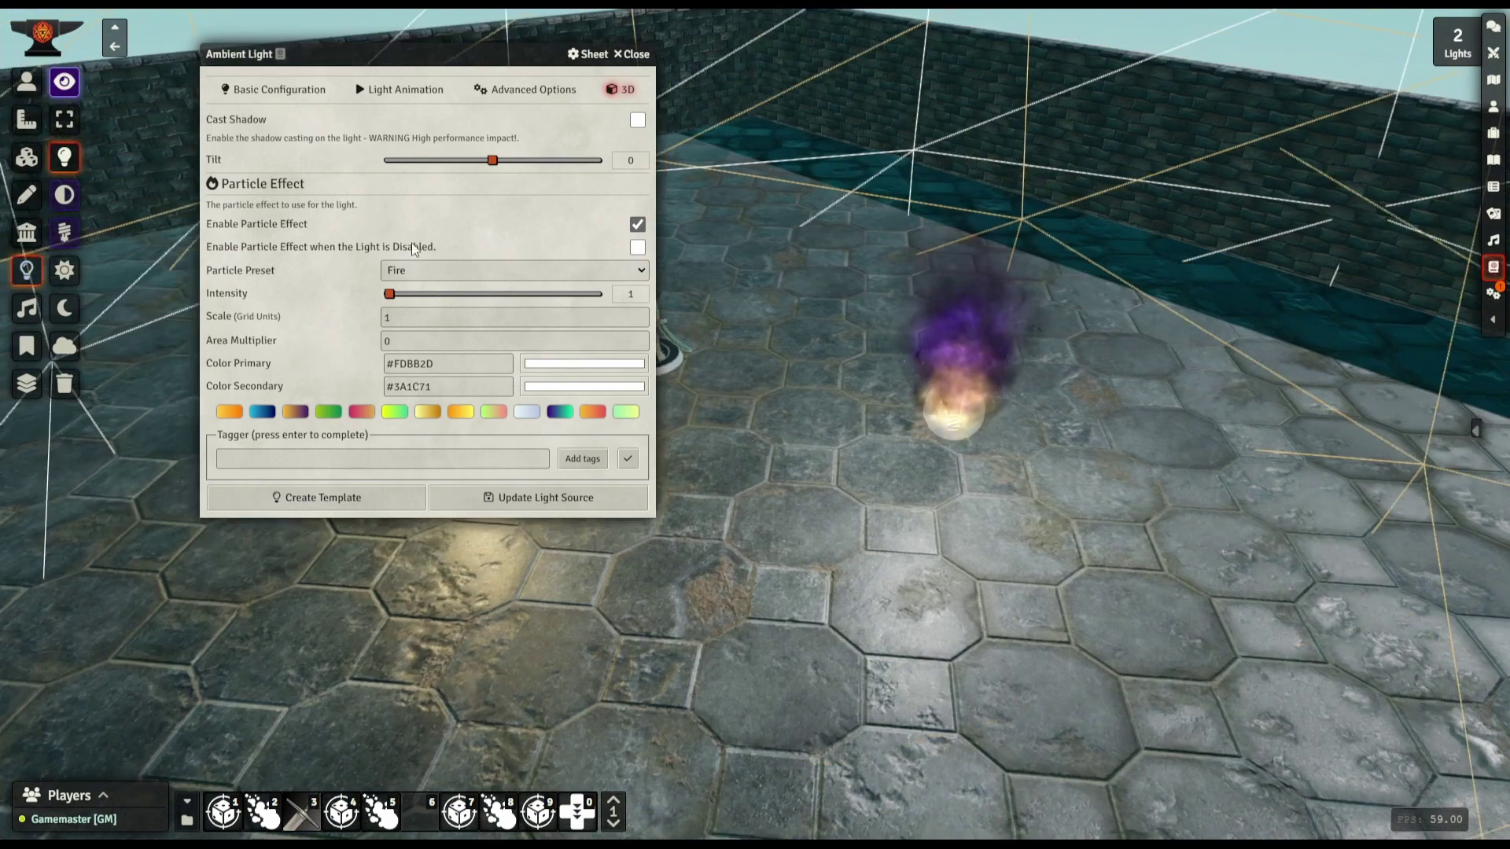
Change the light's particle preset to Gravity Well and apply the purple-to-green color gradient (#42047e and #07f49e)
left_click(430, 361)
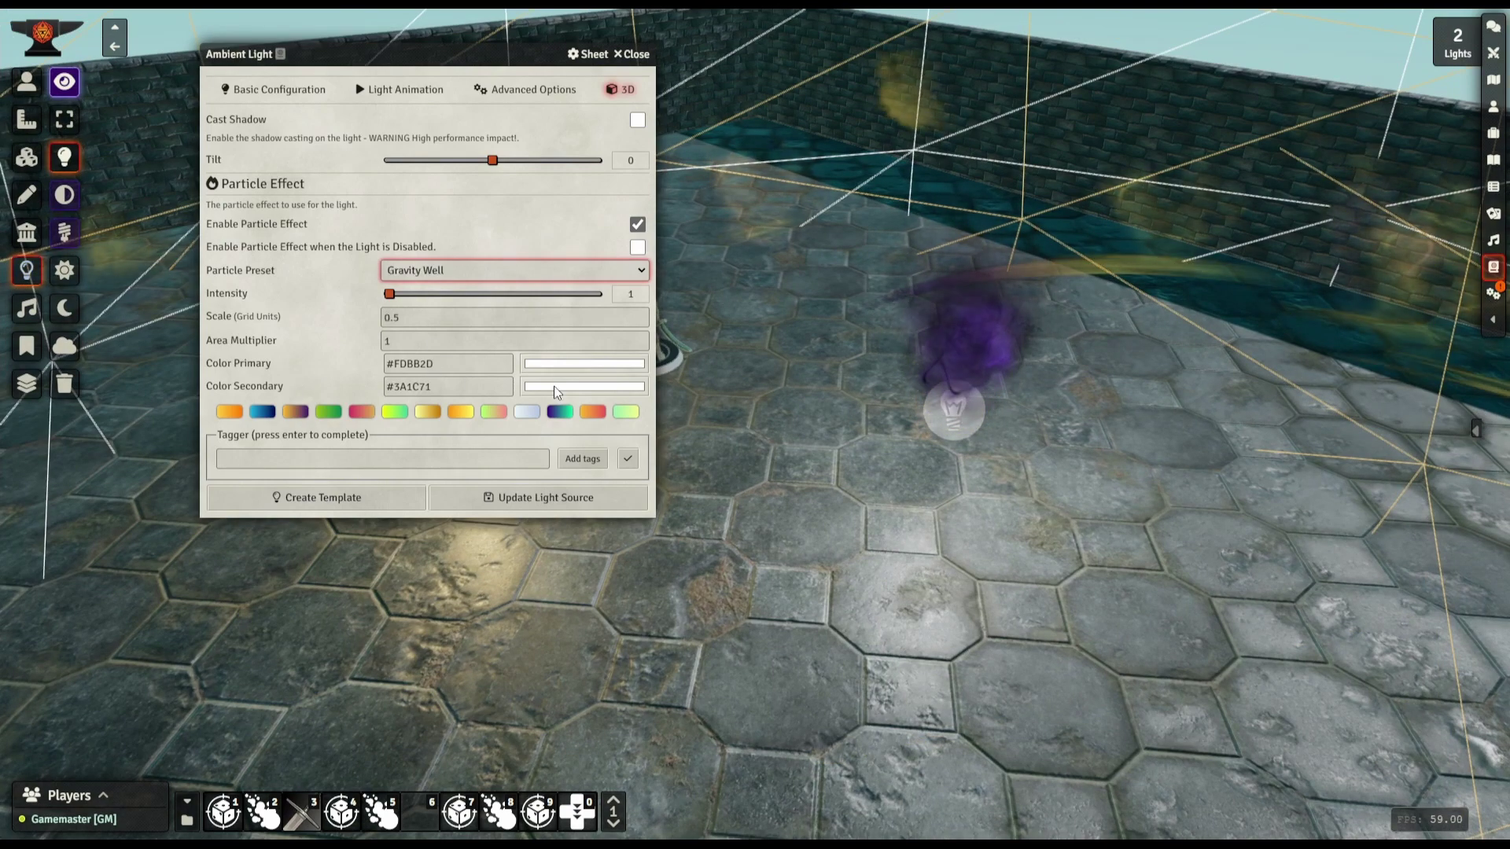
left_click(549, 408)
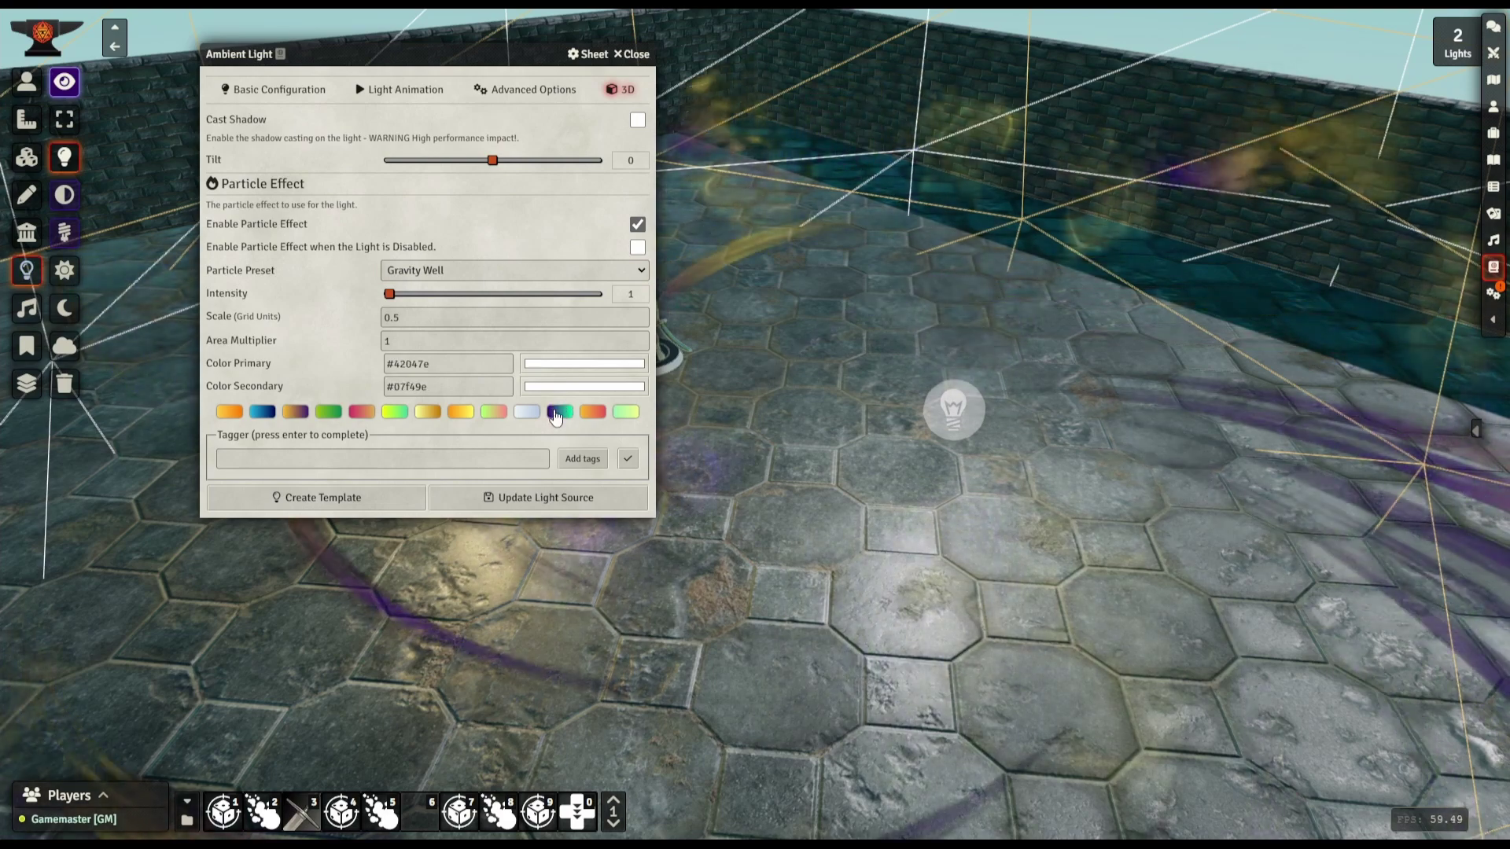
scroll(663, 415, "down", 3)
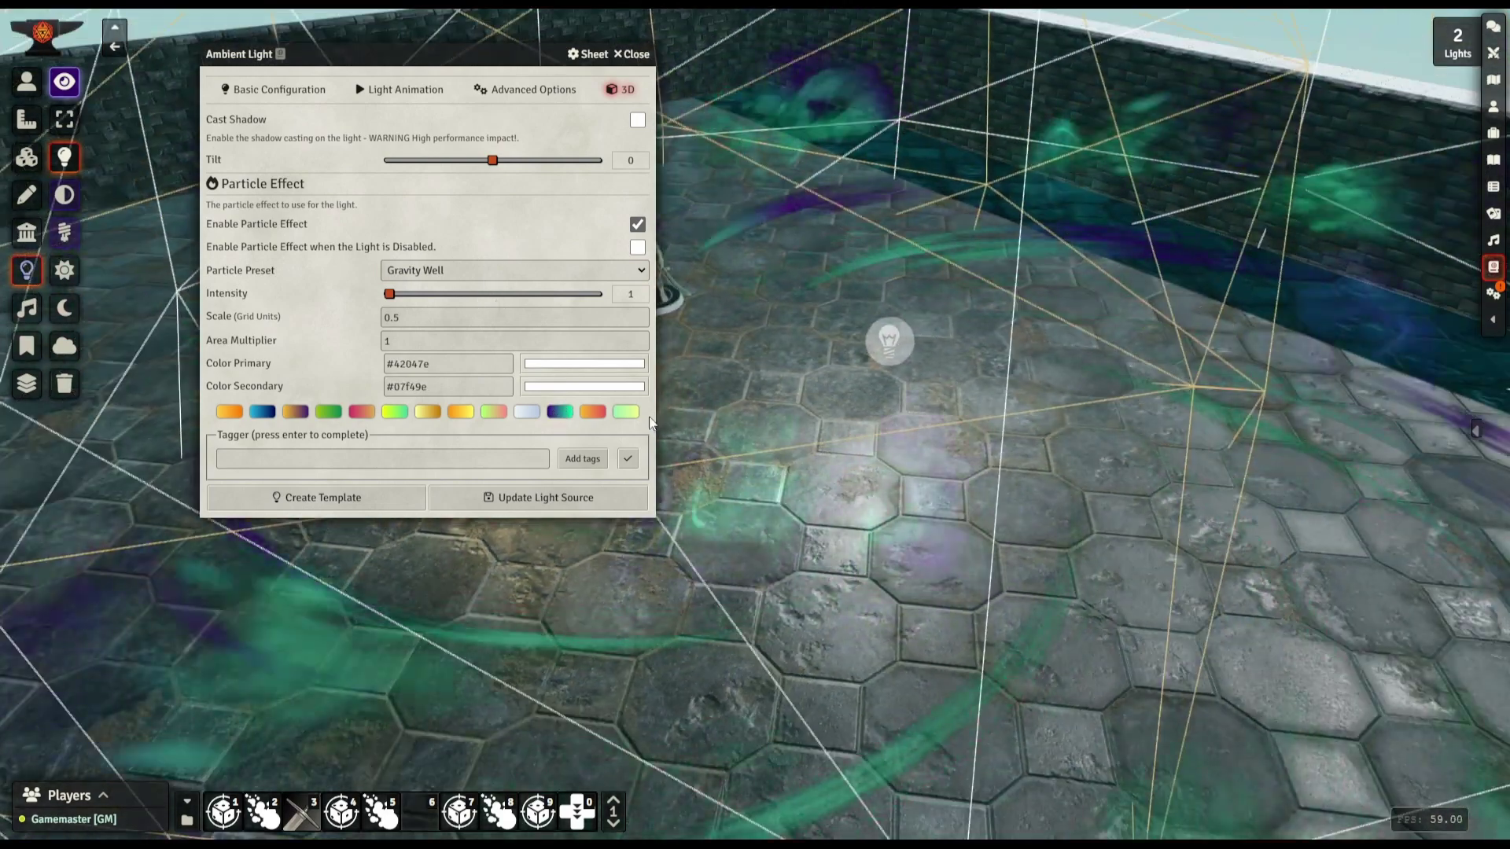
scroll(697, 447, "down", 4)
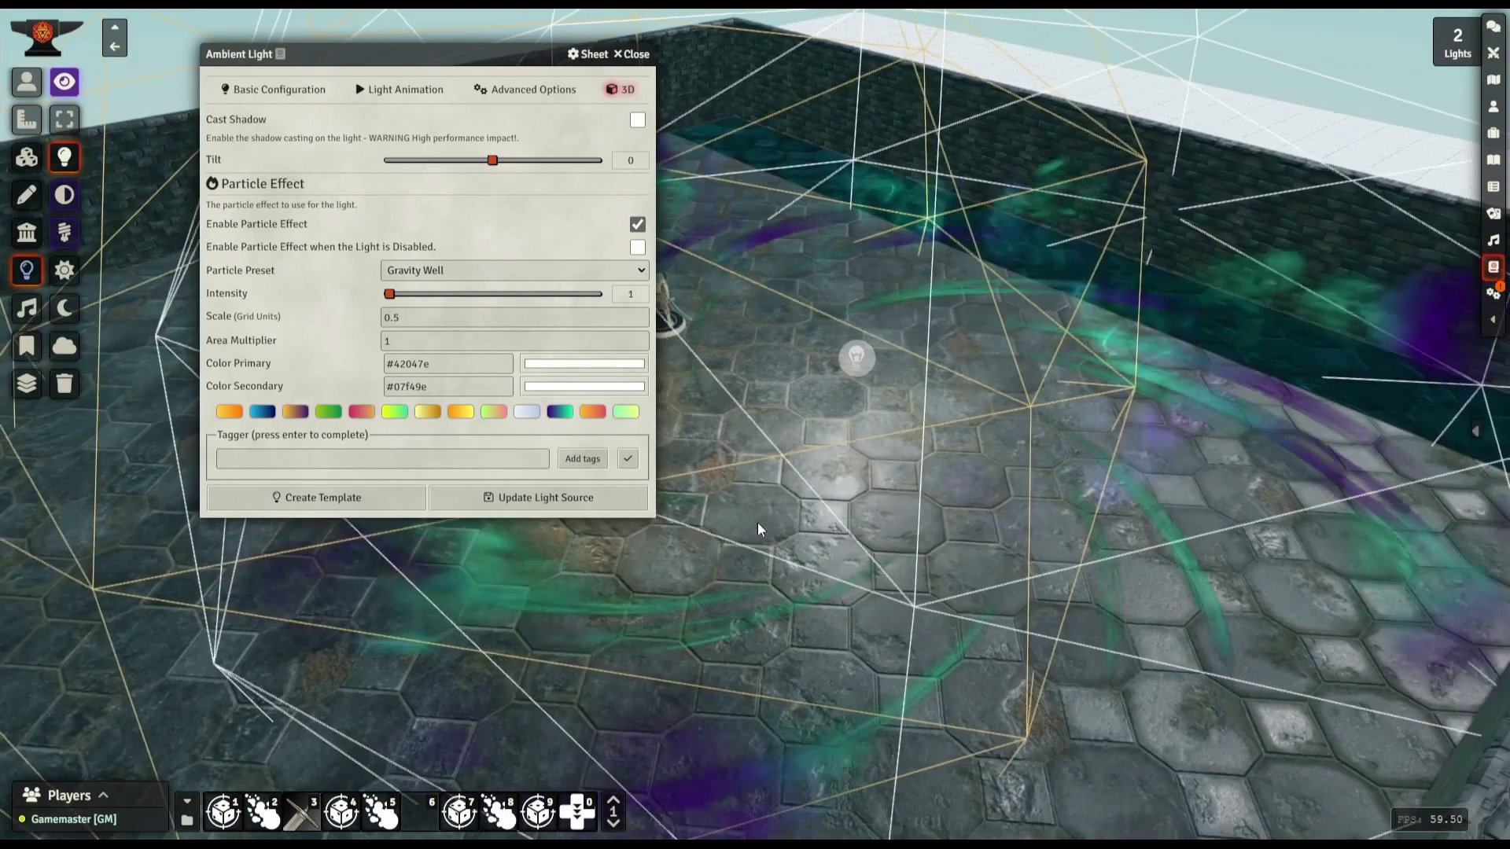
scroll(842, 536, "down", 5)
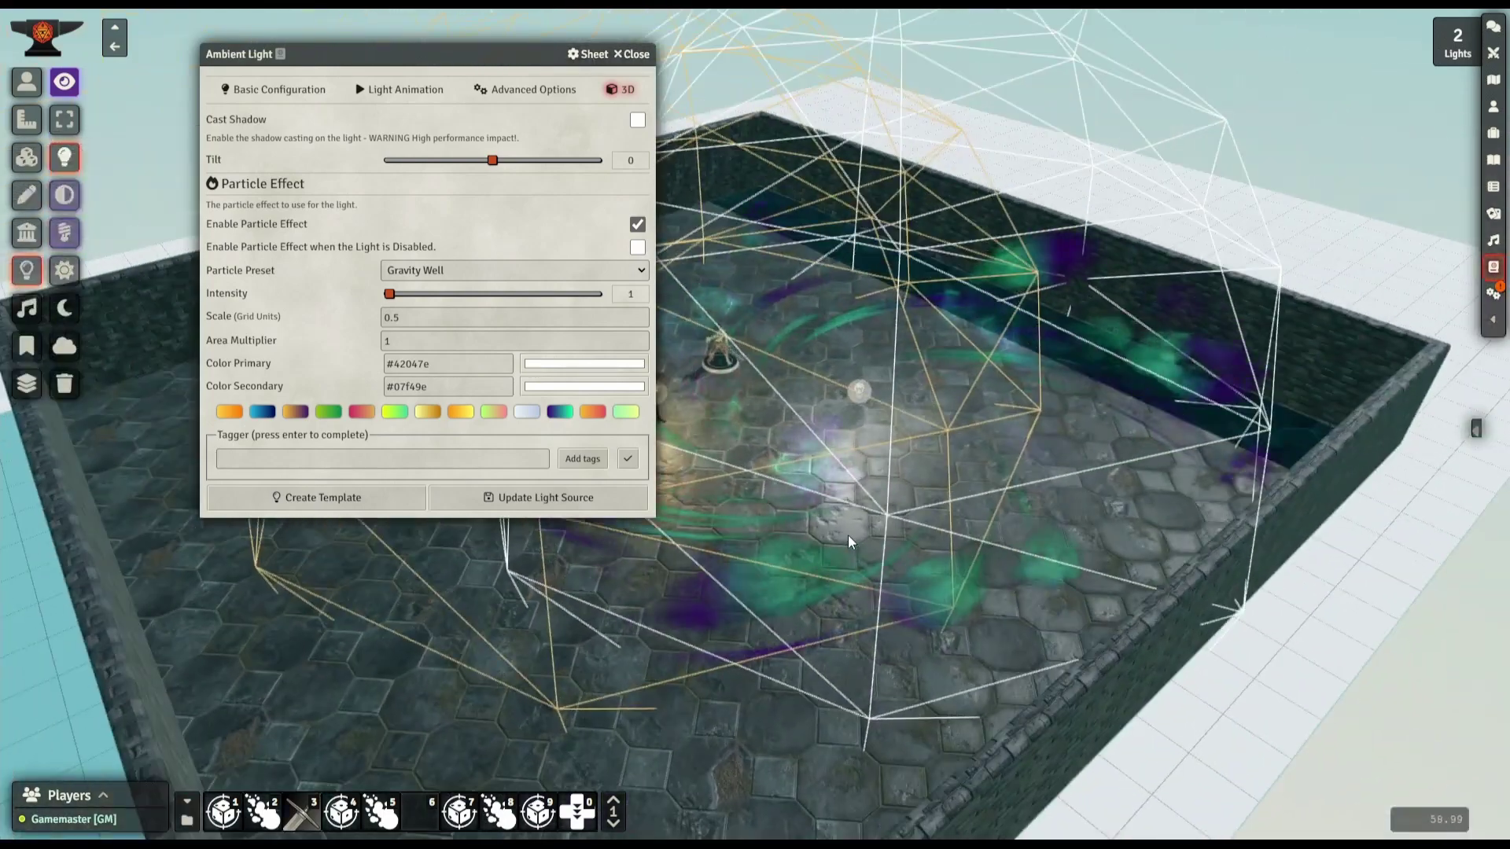
scroll(857, 534, "up", 5)
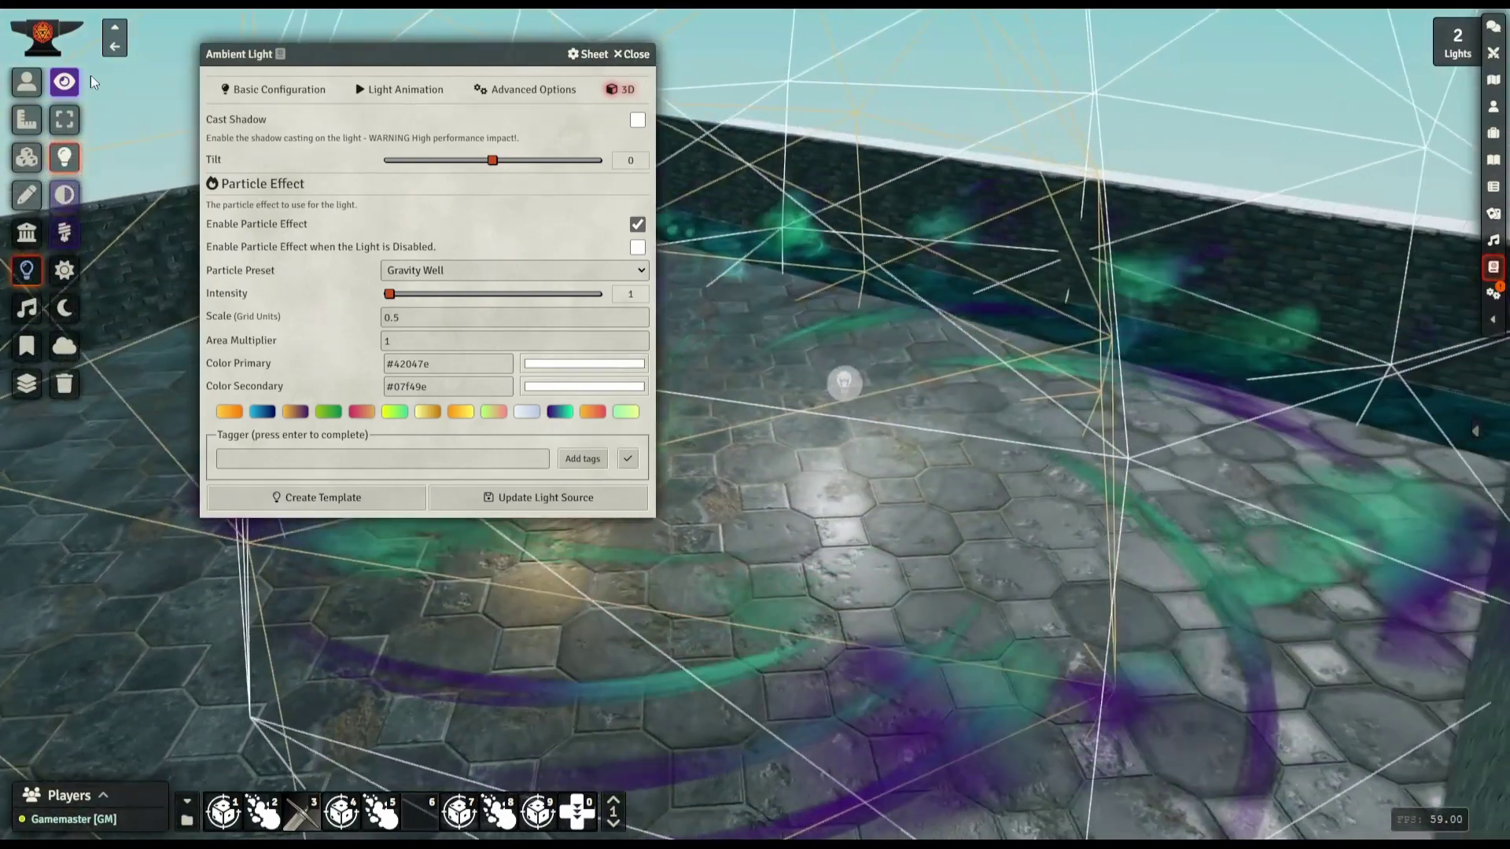
Switch to the token controls to hide the light wireframes and raise the Gravity Well effect's intensity to 10
left_click(26, 81)
middle_click_drag(837, 529, 810, 550)
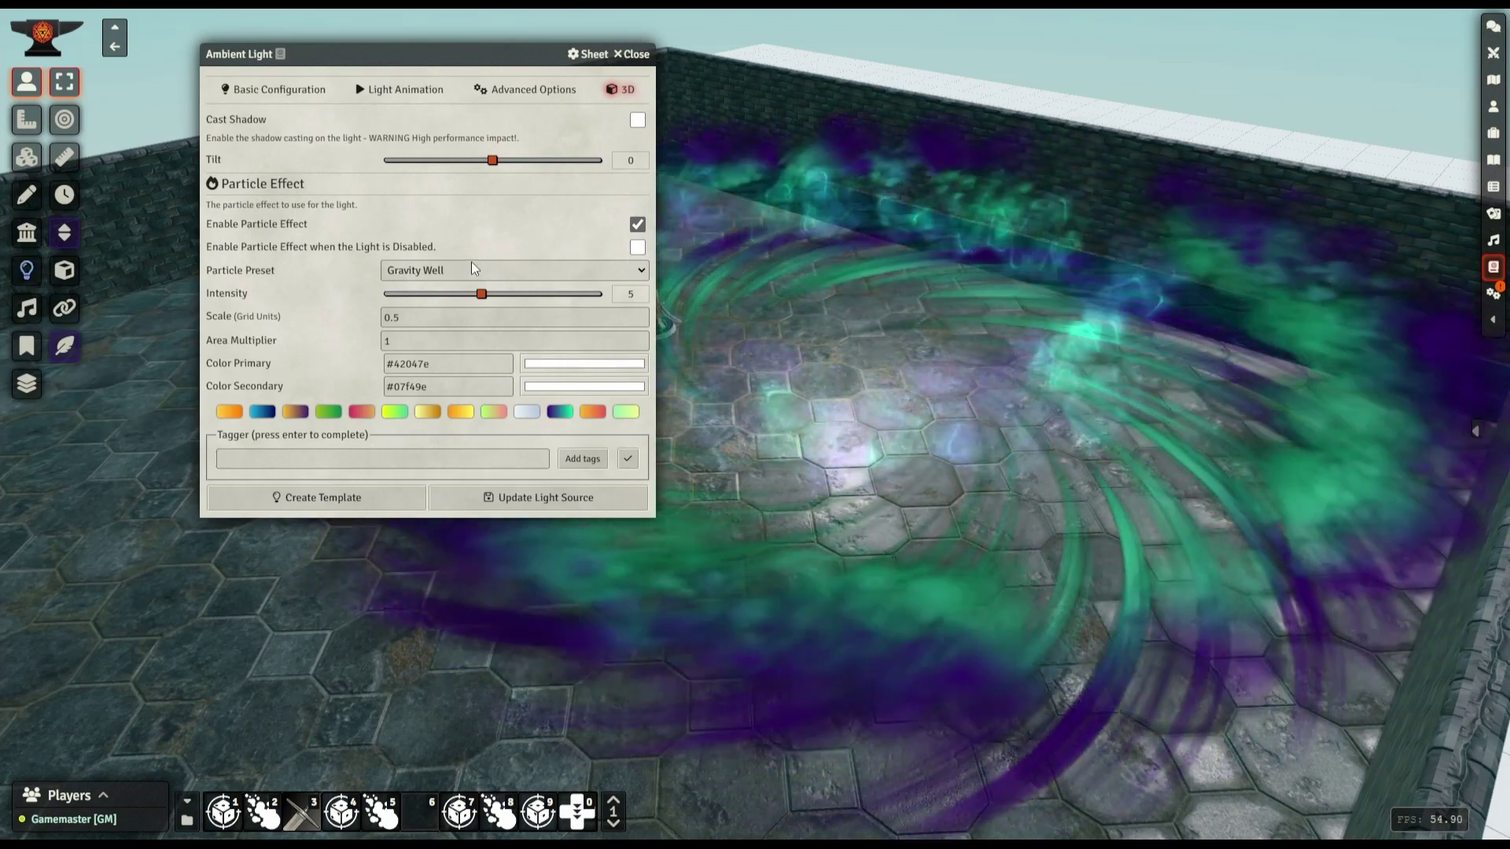
left_click_drag(481, 293, 573, 293)
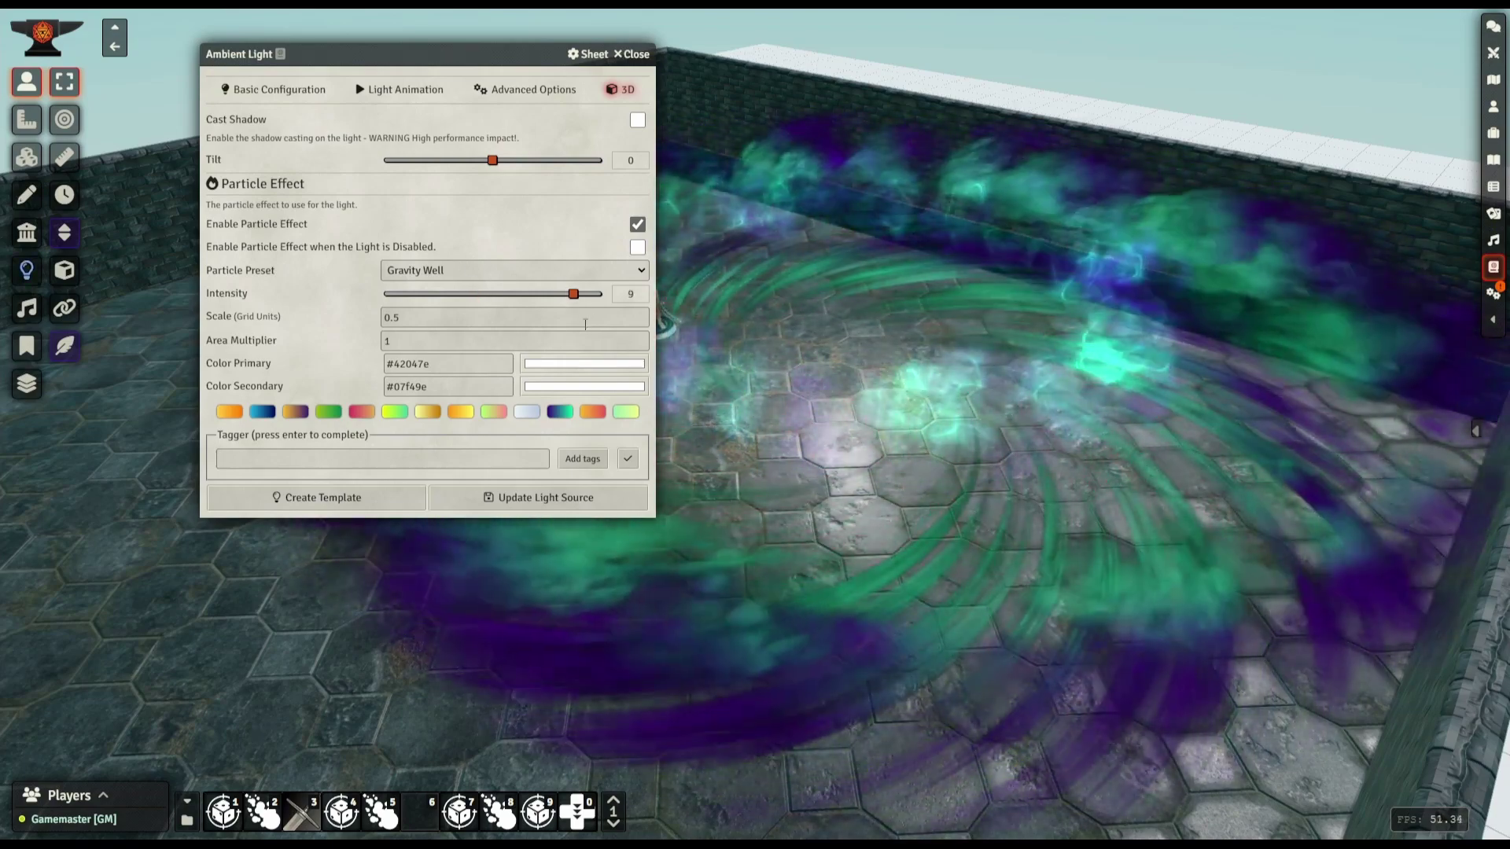
left_click(598, 294)
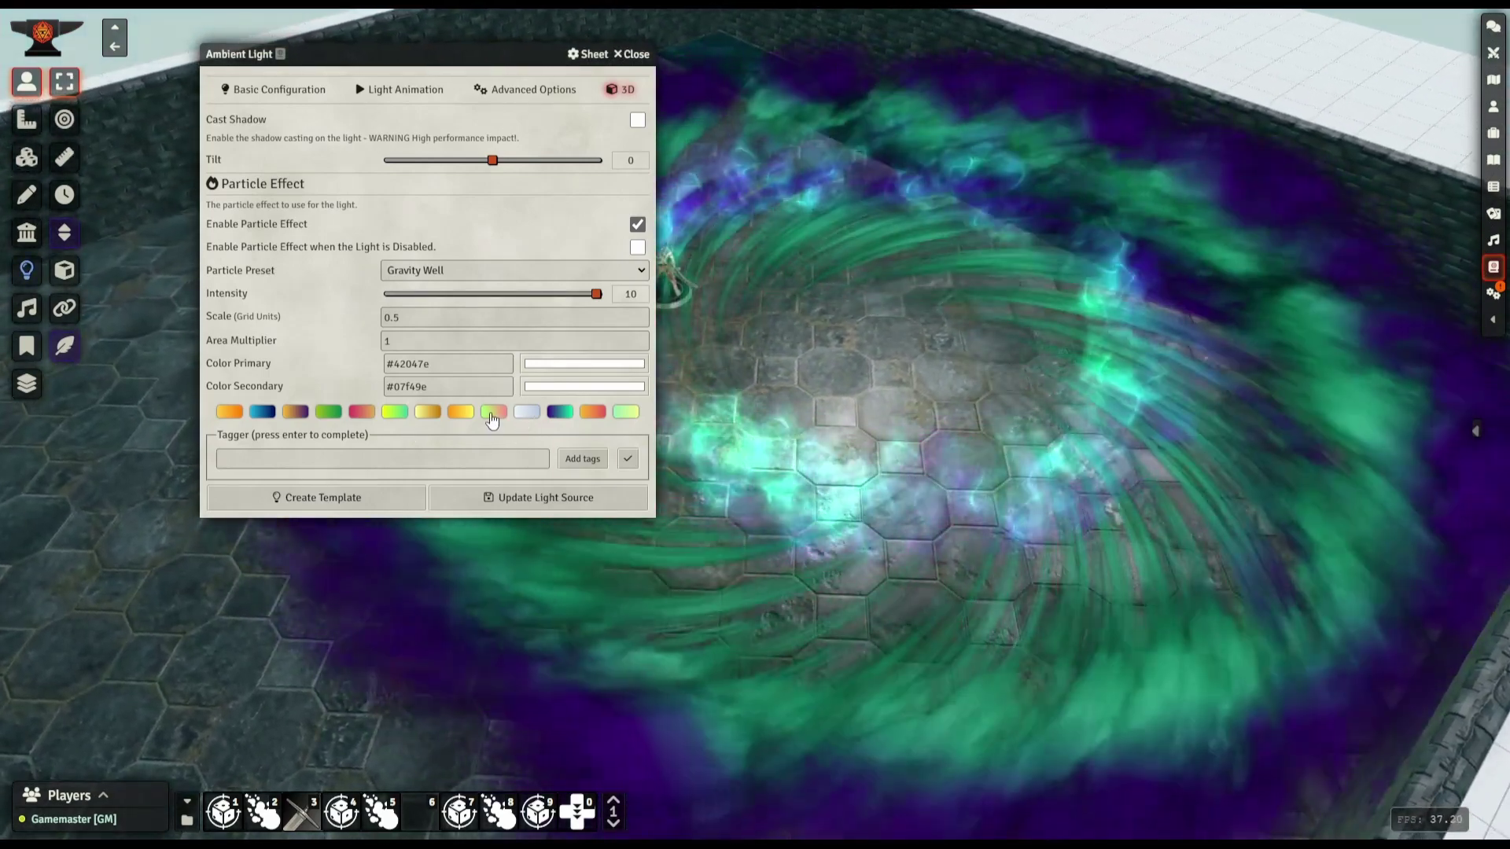
Try the green-to-pink color gradient (#a9ff68 and #ff8989) on the Gravity Well effect at intensity 10
left_click(494, 412)
left_click(596, 297)
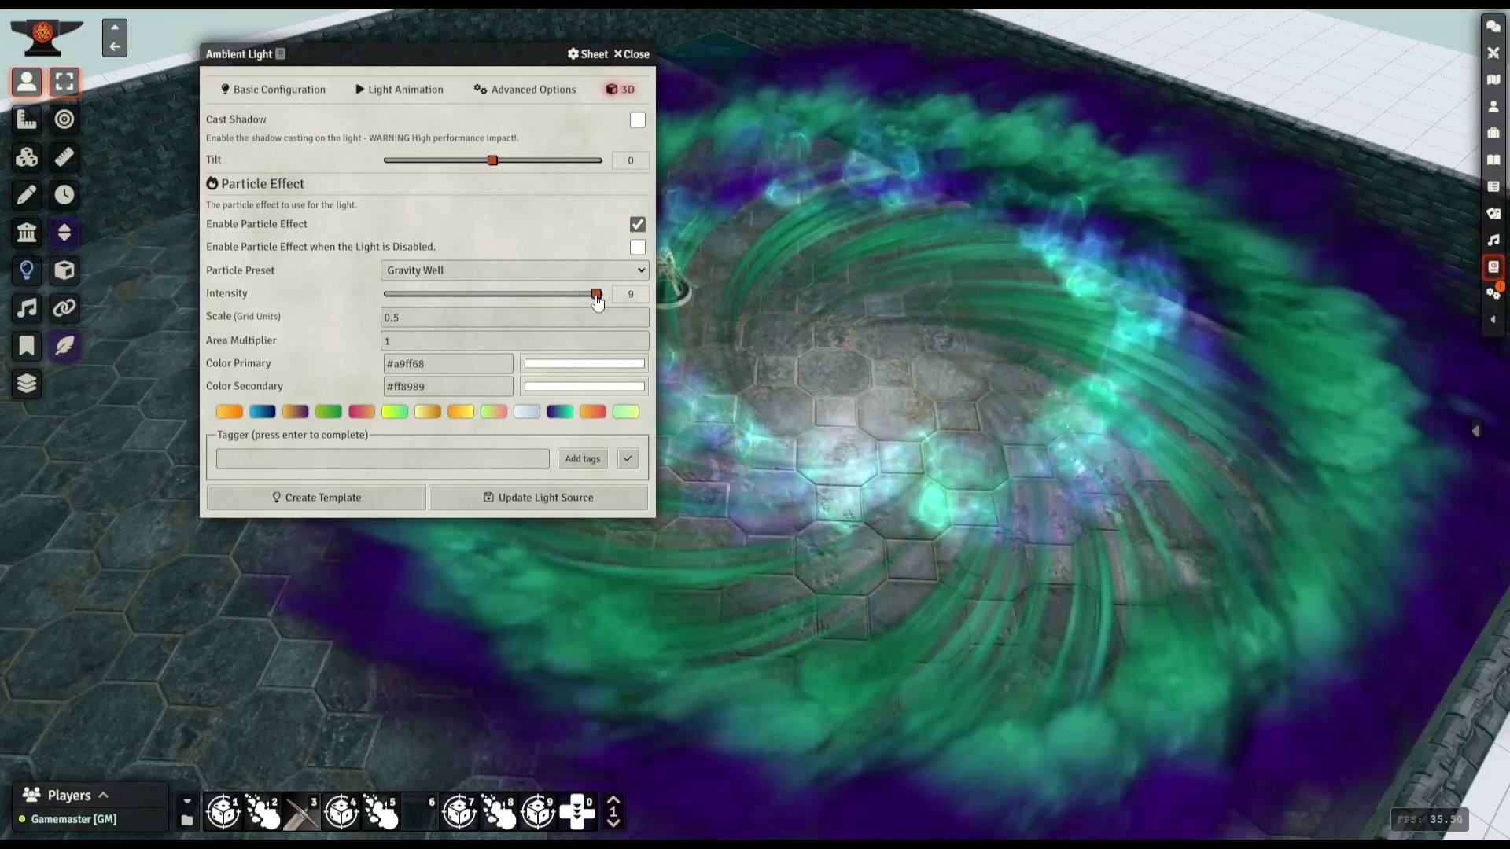
left_click_drag(596, 297, 599, 297)
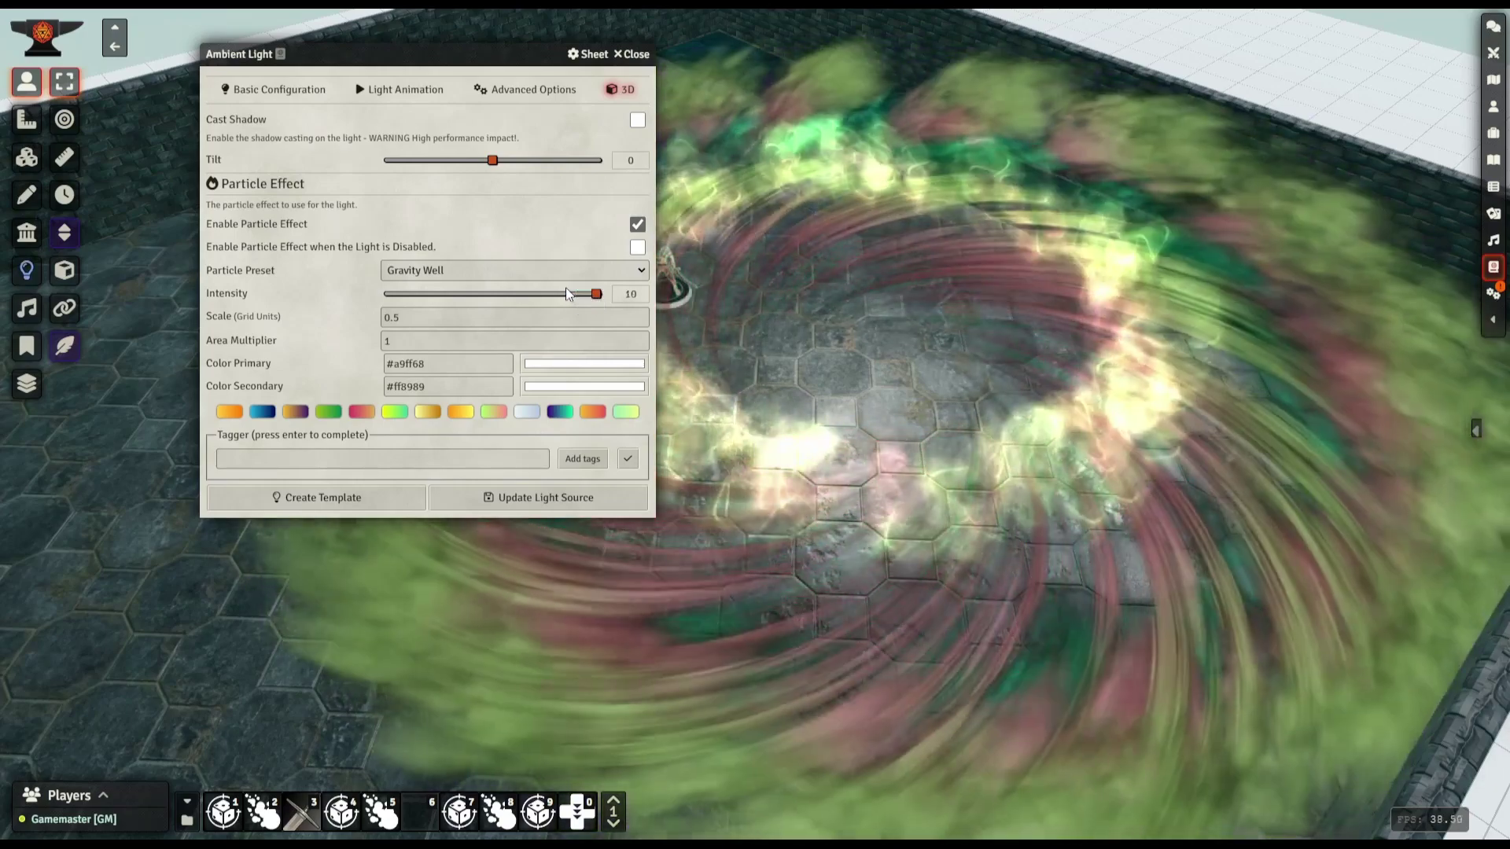
Apply the pale green-to-yellow color gradient (#95ecb0 and #f3f98a) to the Gravity Well effect and reduce its intensity to 4
left_click(626, 412)
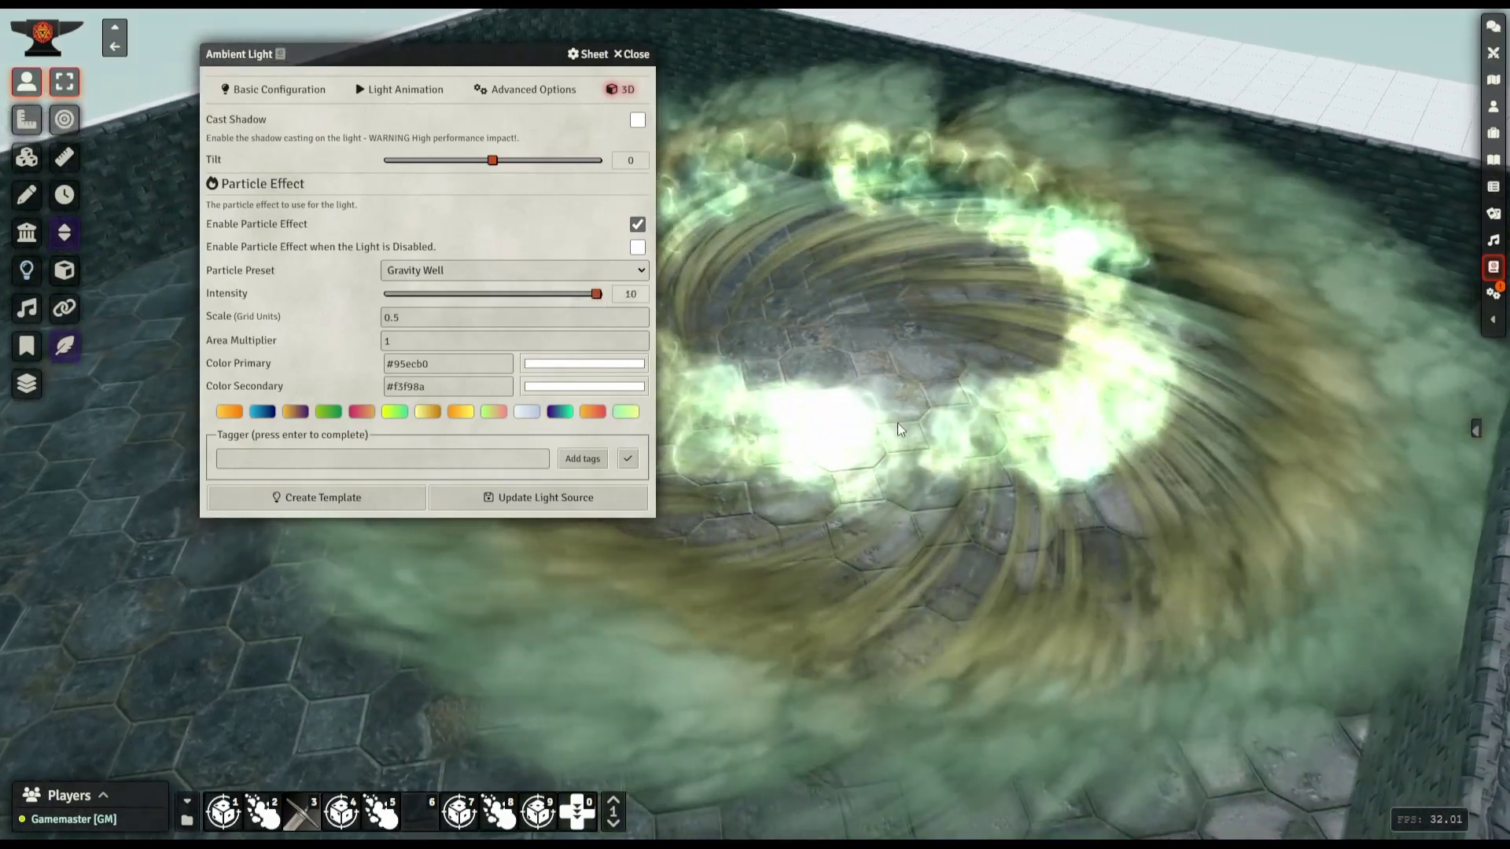
right_click_drag(928, 437, 832, 503)
left_click(389, 294)
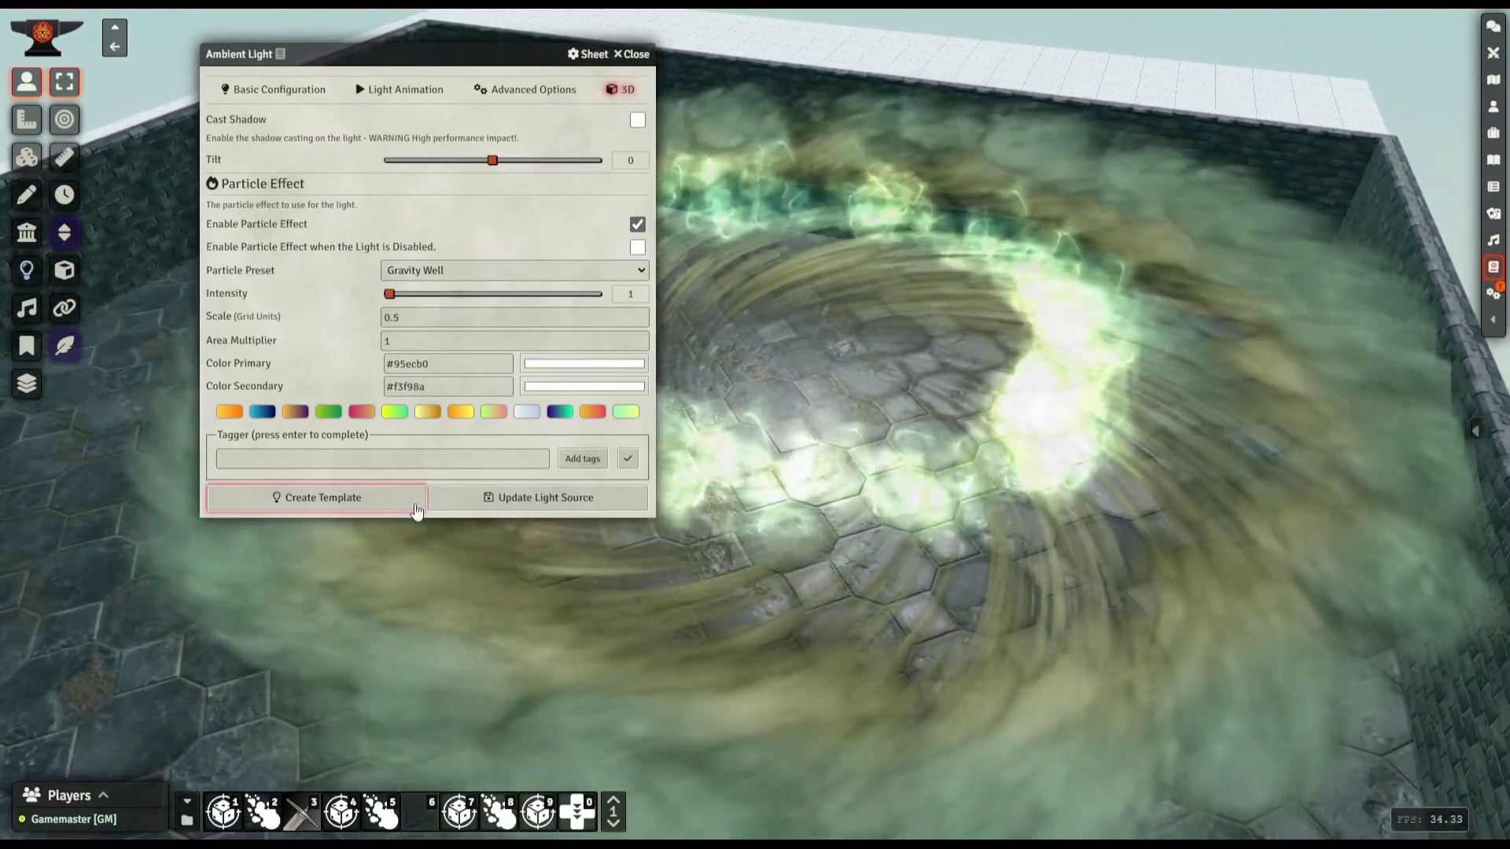
left_click(458, 294)
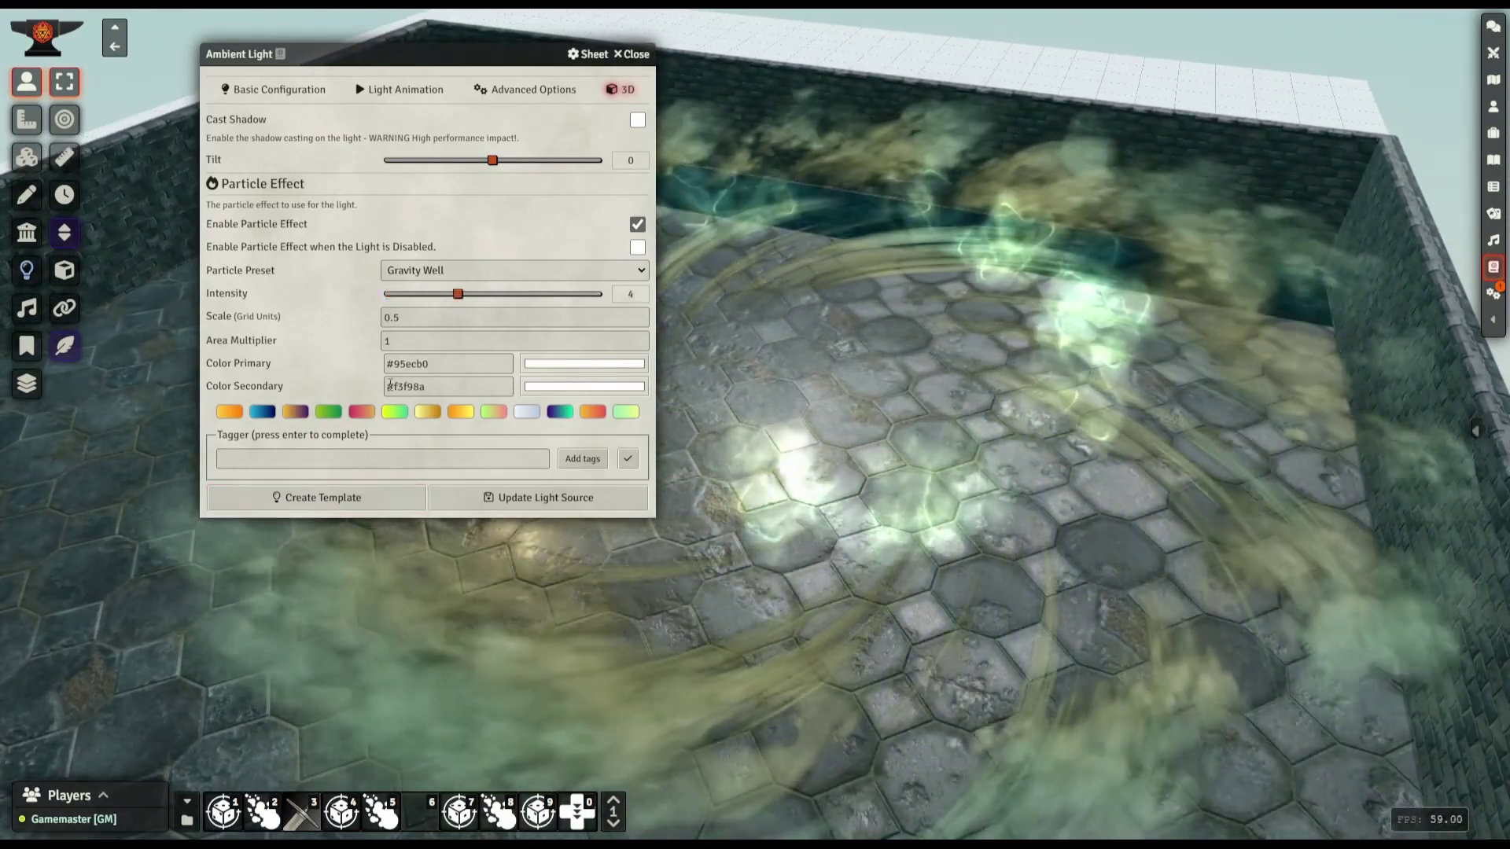
scroll(826, 425, "down", 3)
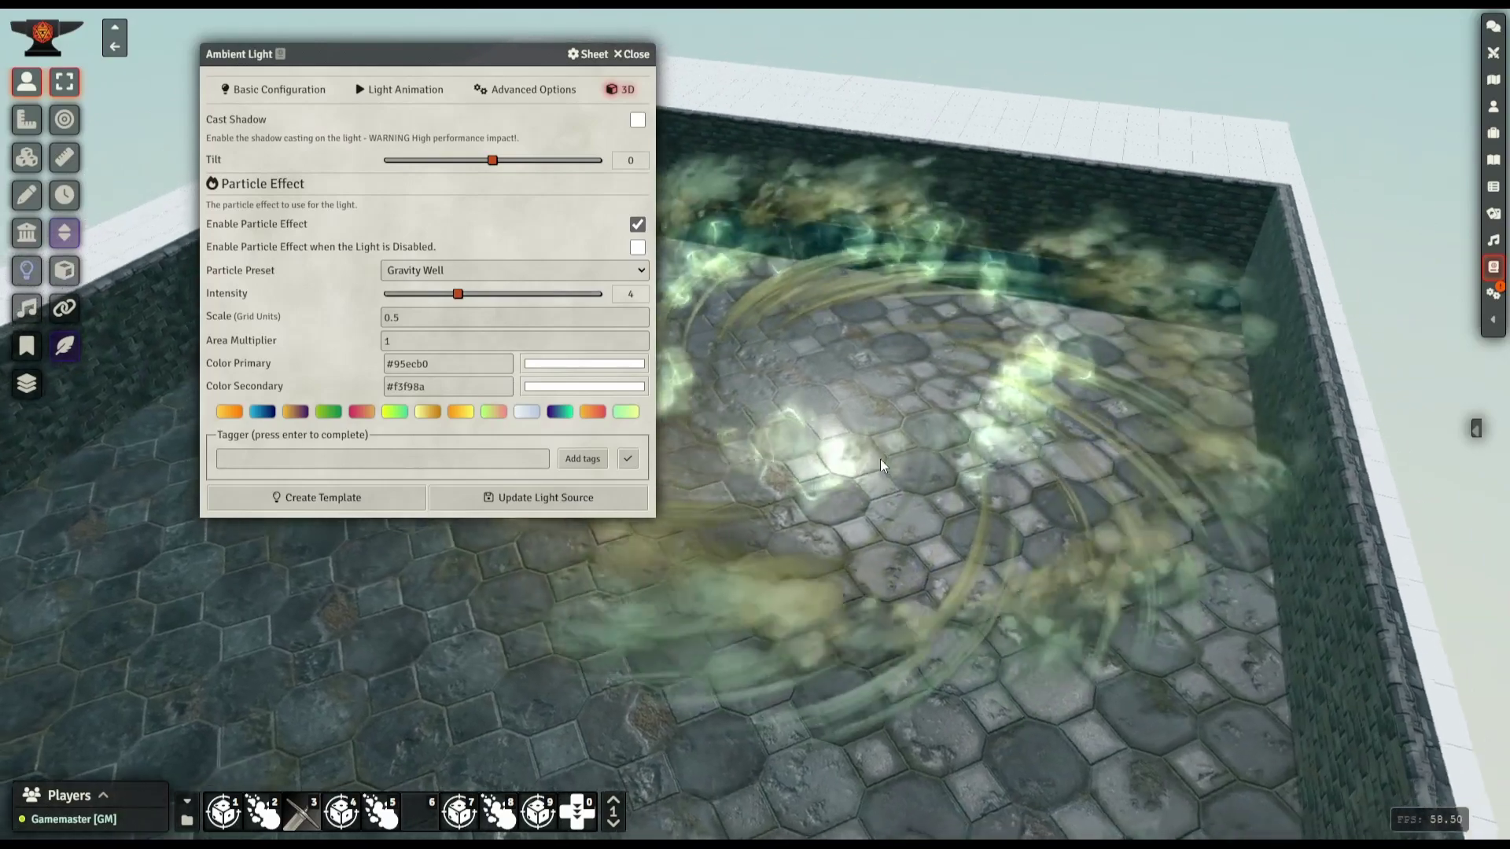
scroll(802, 446, "up", 2)
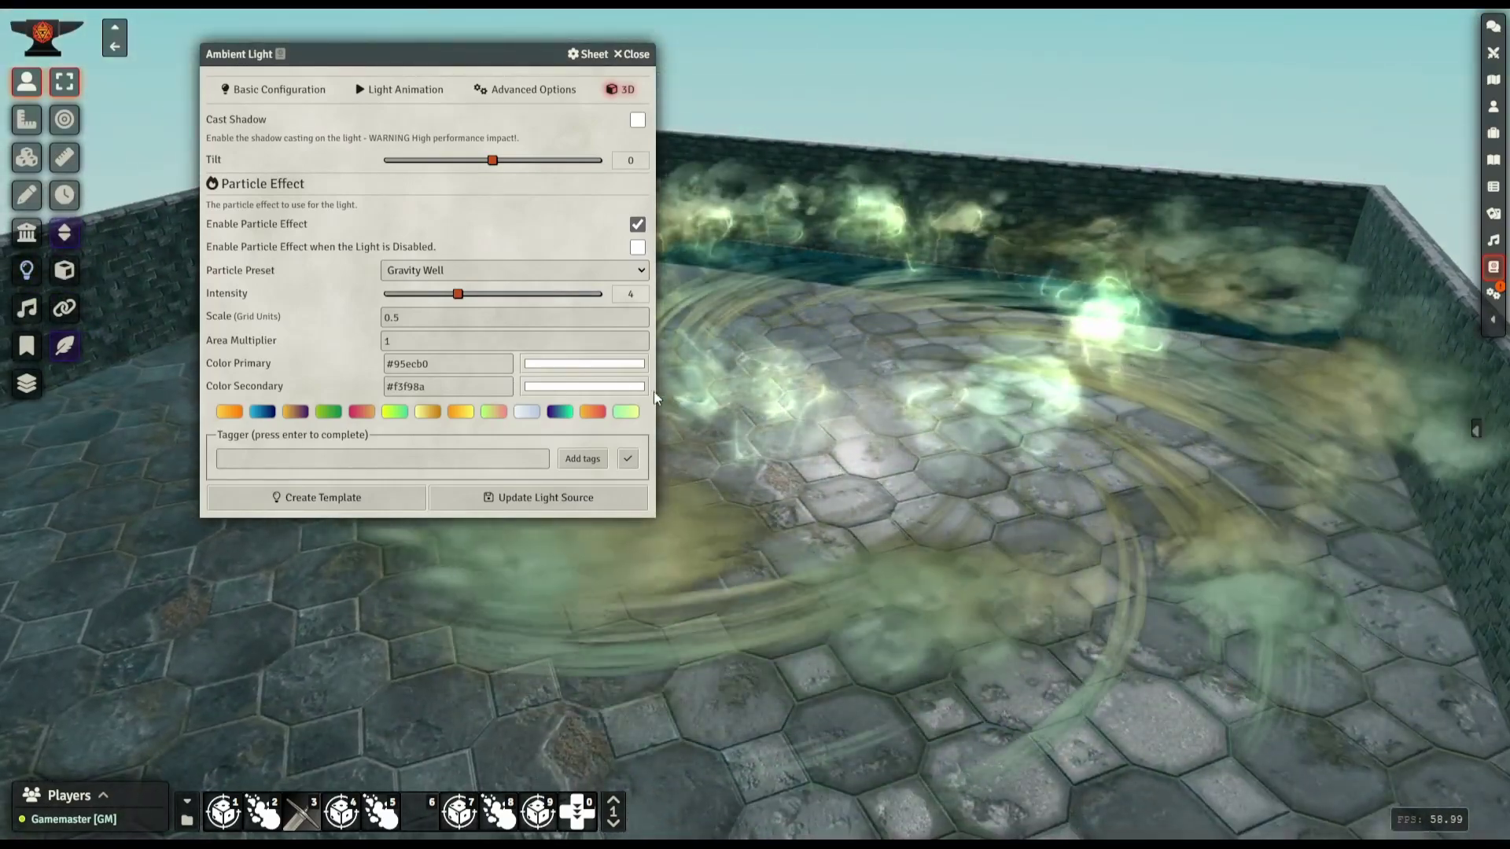
scroll(956, 426, "up", 2)
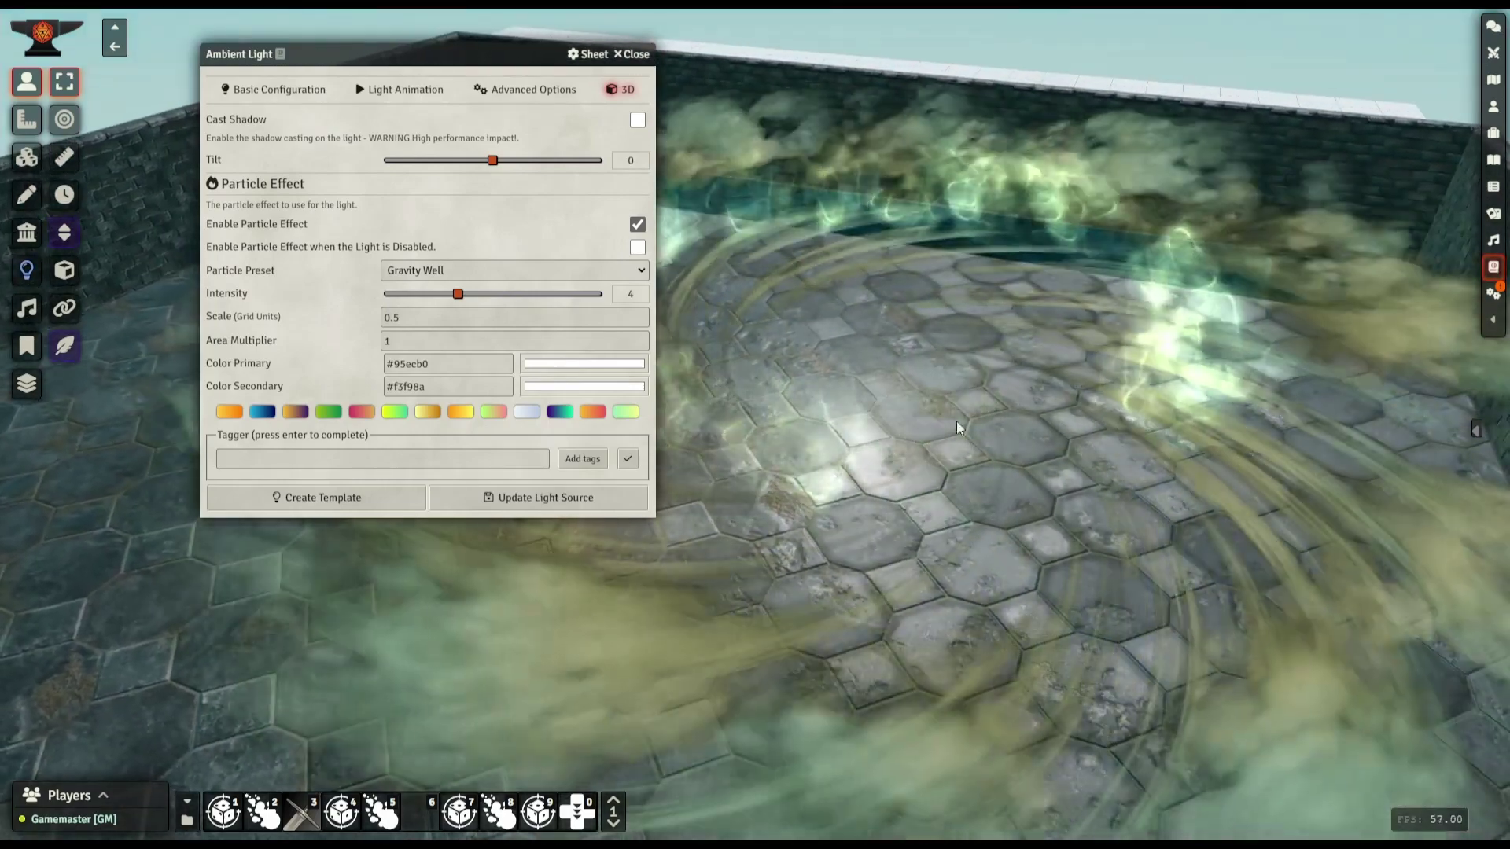
middle_click_drag(957, 421, 904, 424)
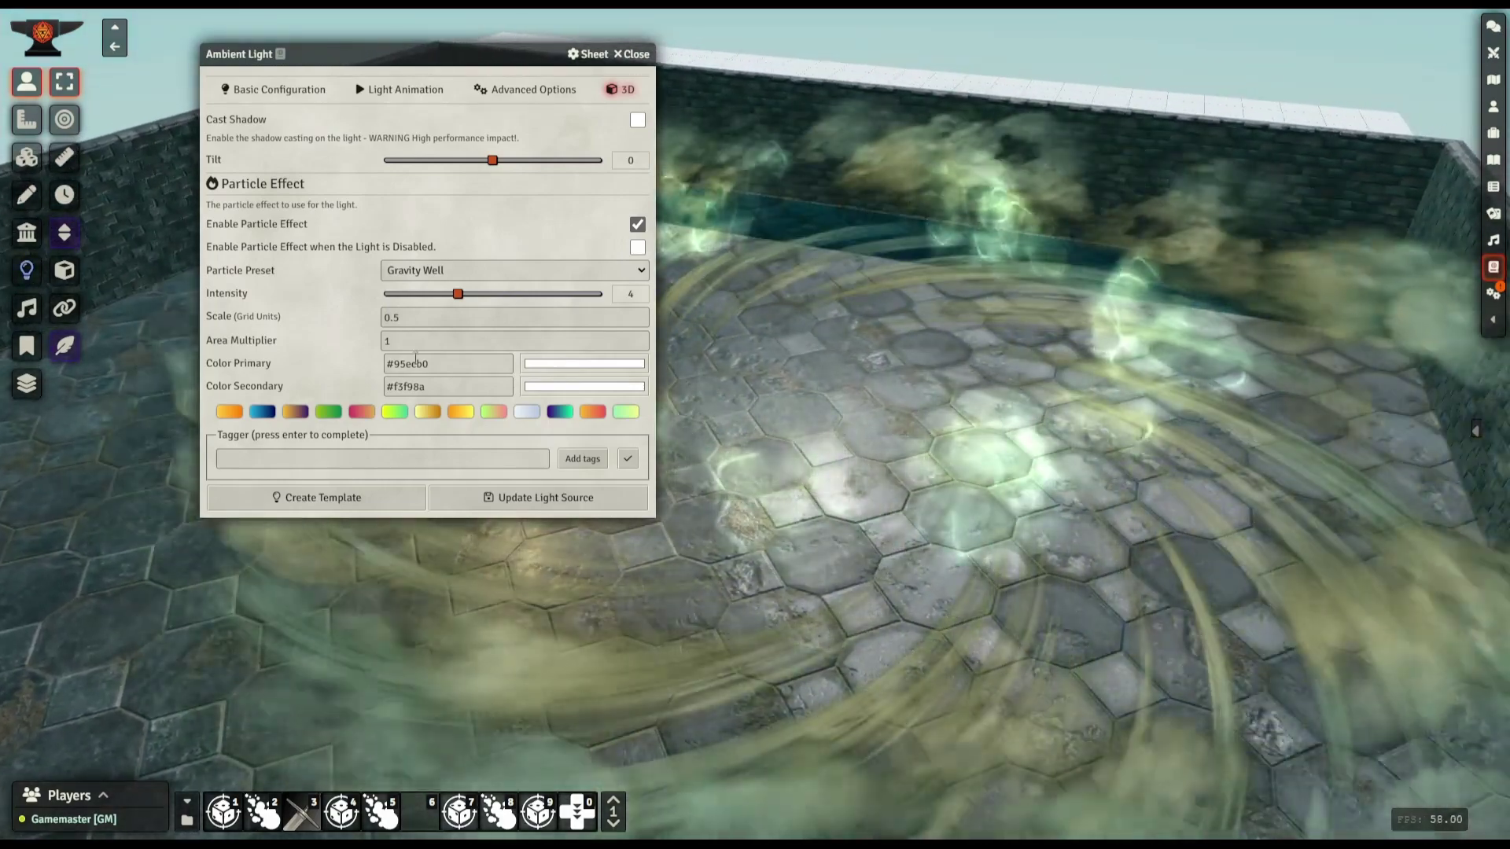
Set the Gravity Well effect's area multiplier to 0.25 and raise its intensity to 10
left_click(406, 339)
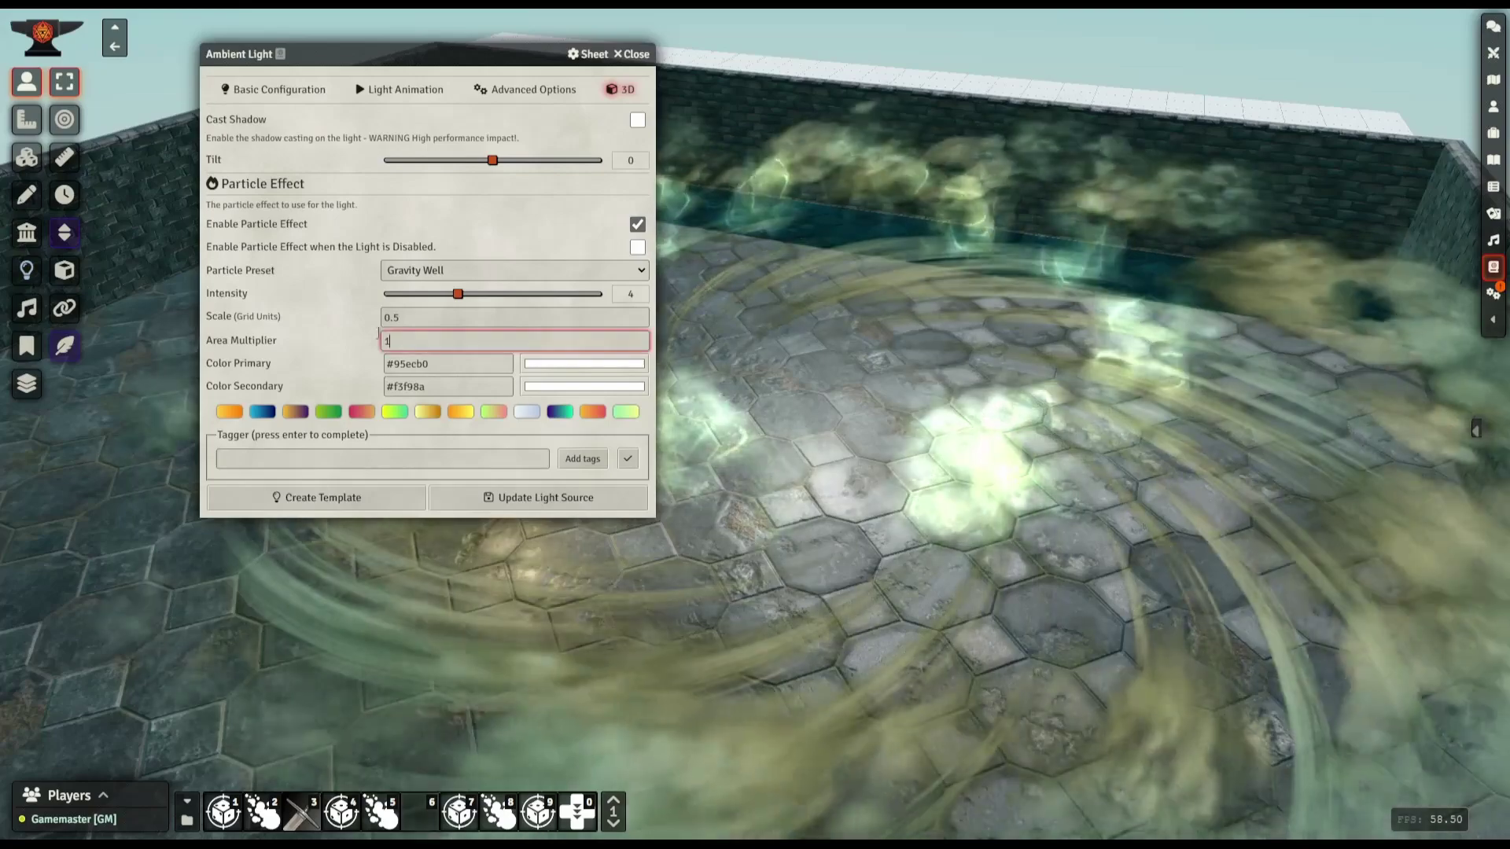
key("BackSpace")
type("0.25")
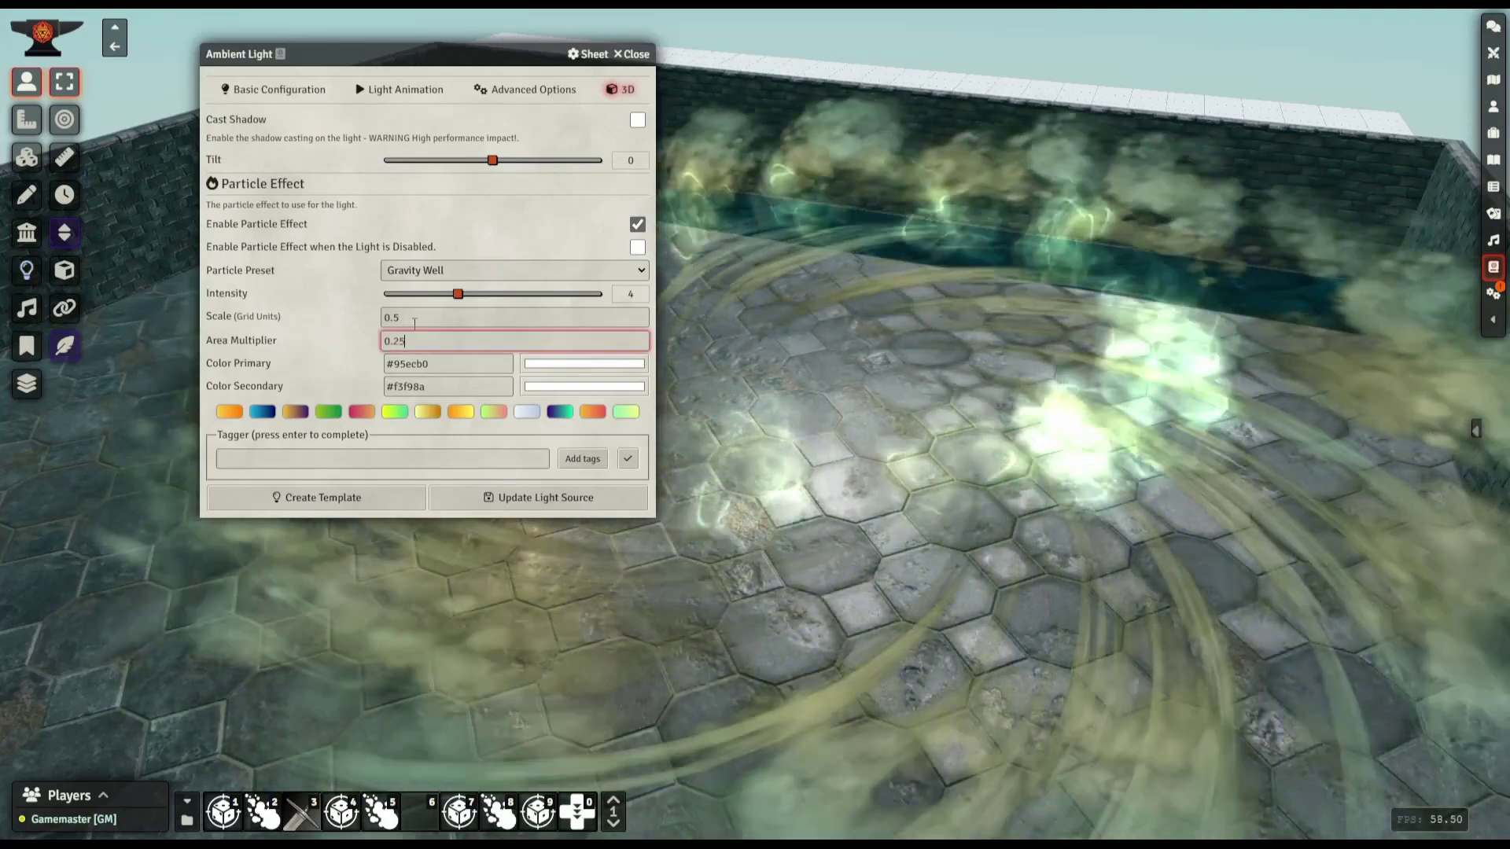
left_click(411, 321)
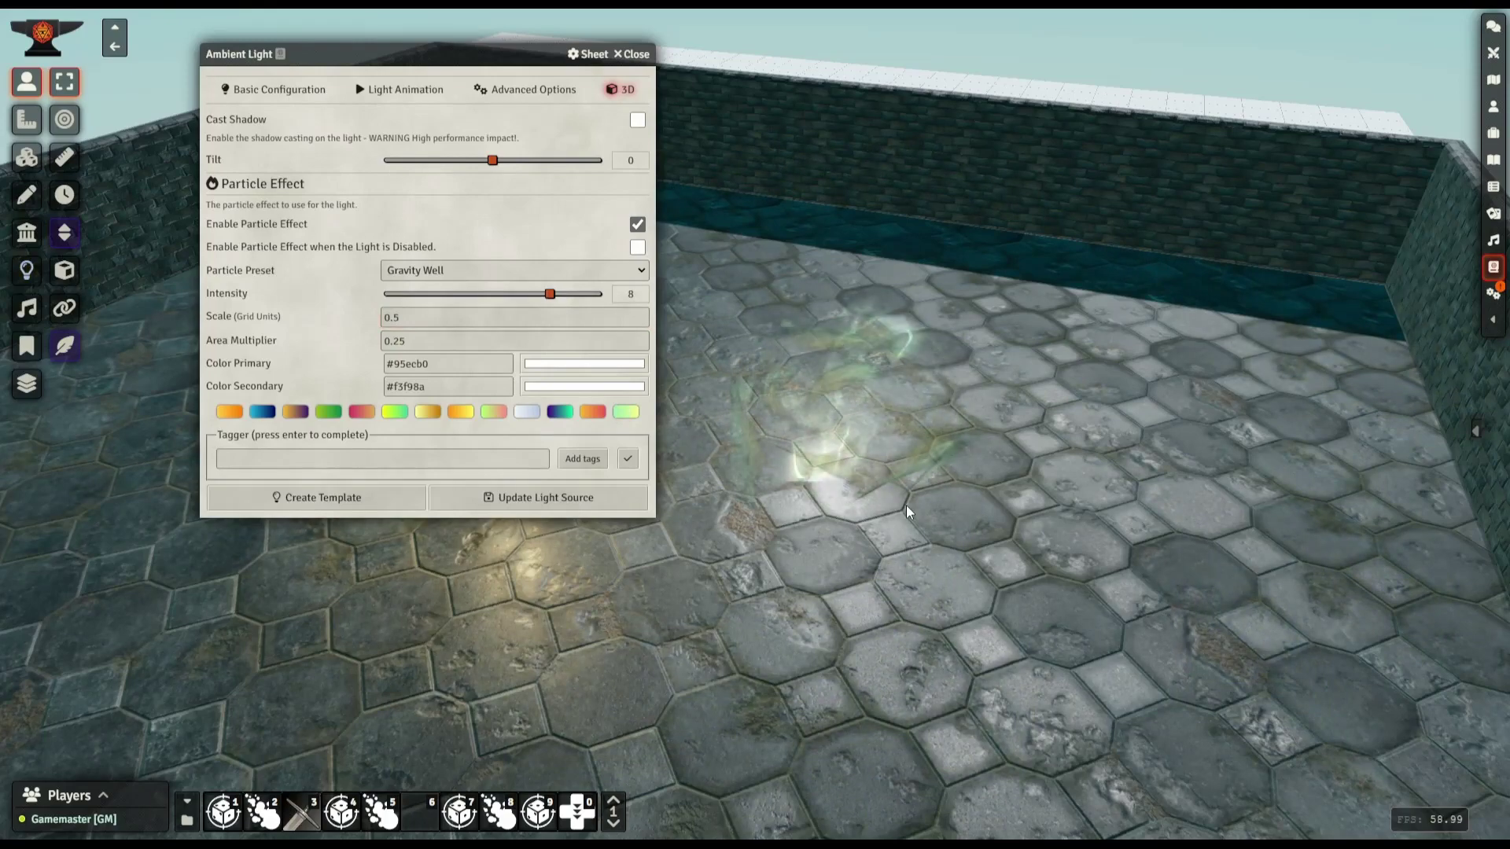
scroll(878, 480, "up", 3)
left_click(598, 294)
Reduce the Gravity Well effect's scale to 0.1 grid units and inspect the smaller particles up close
left_click_drag(394, 322, 404, 324)
type("25")
left_click(422, 341)
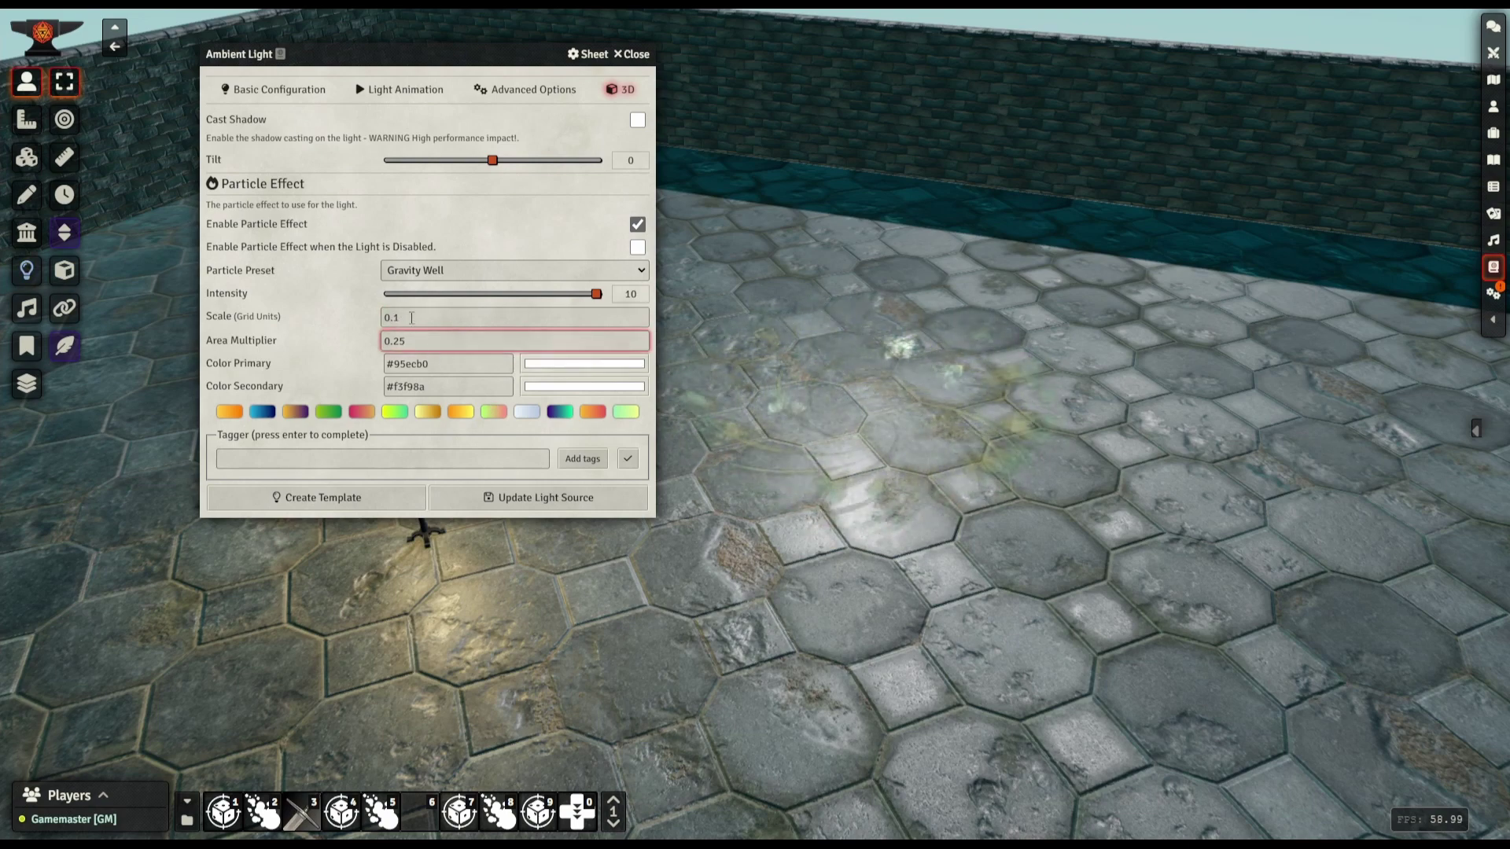
scroll(775, 540, "up", 5)
left_click_drag(838, 534, 744, 502)
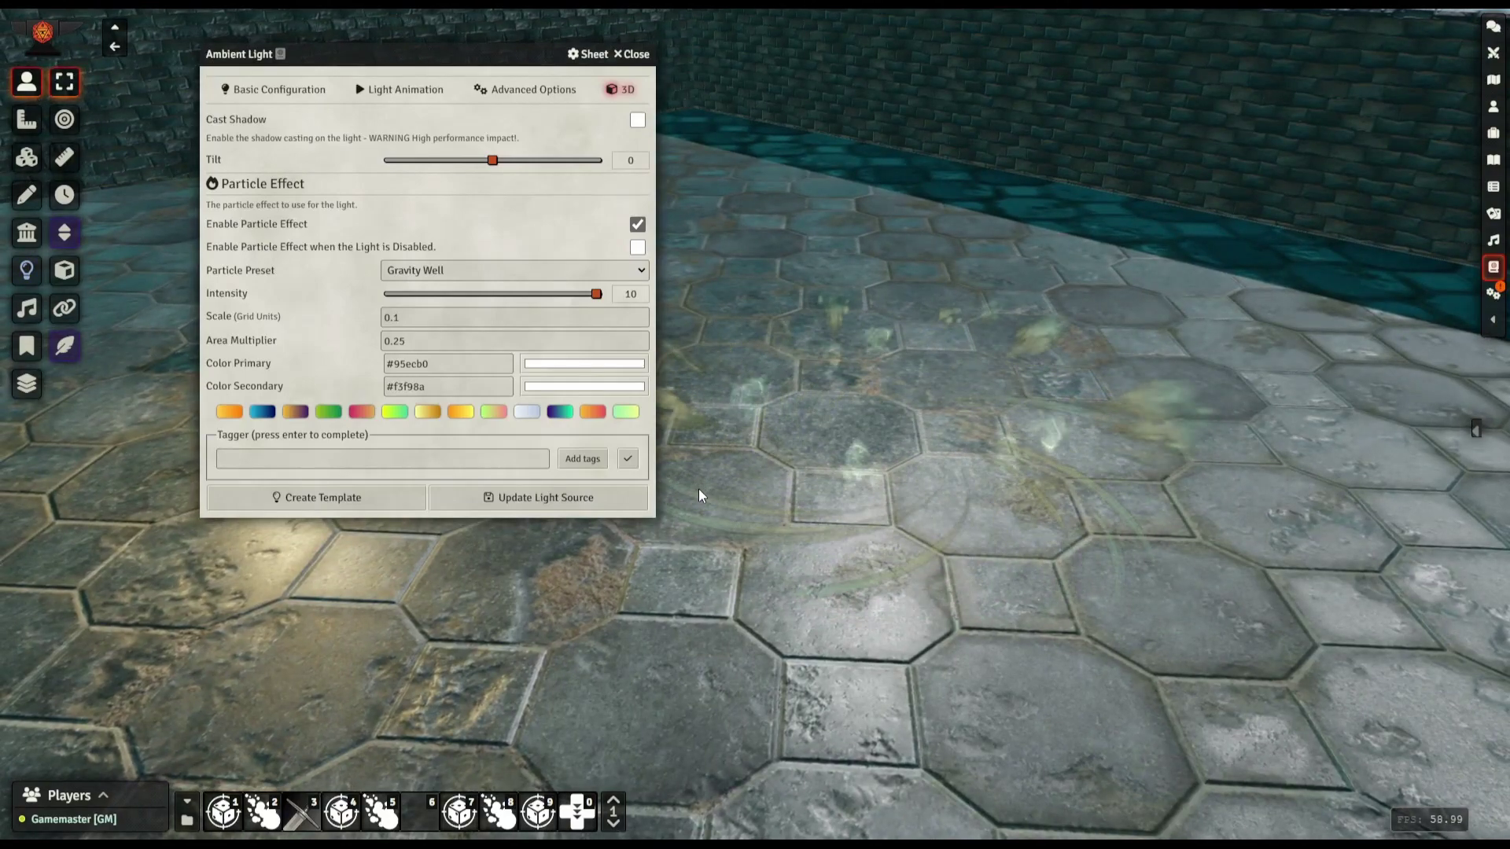
left_click_drag(779, 553, 862, 571)
right_click_drag(860, 570, 784, 536)
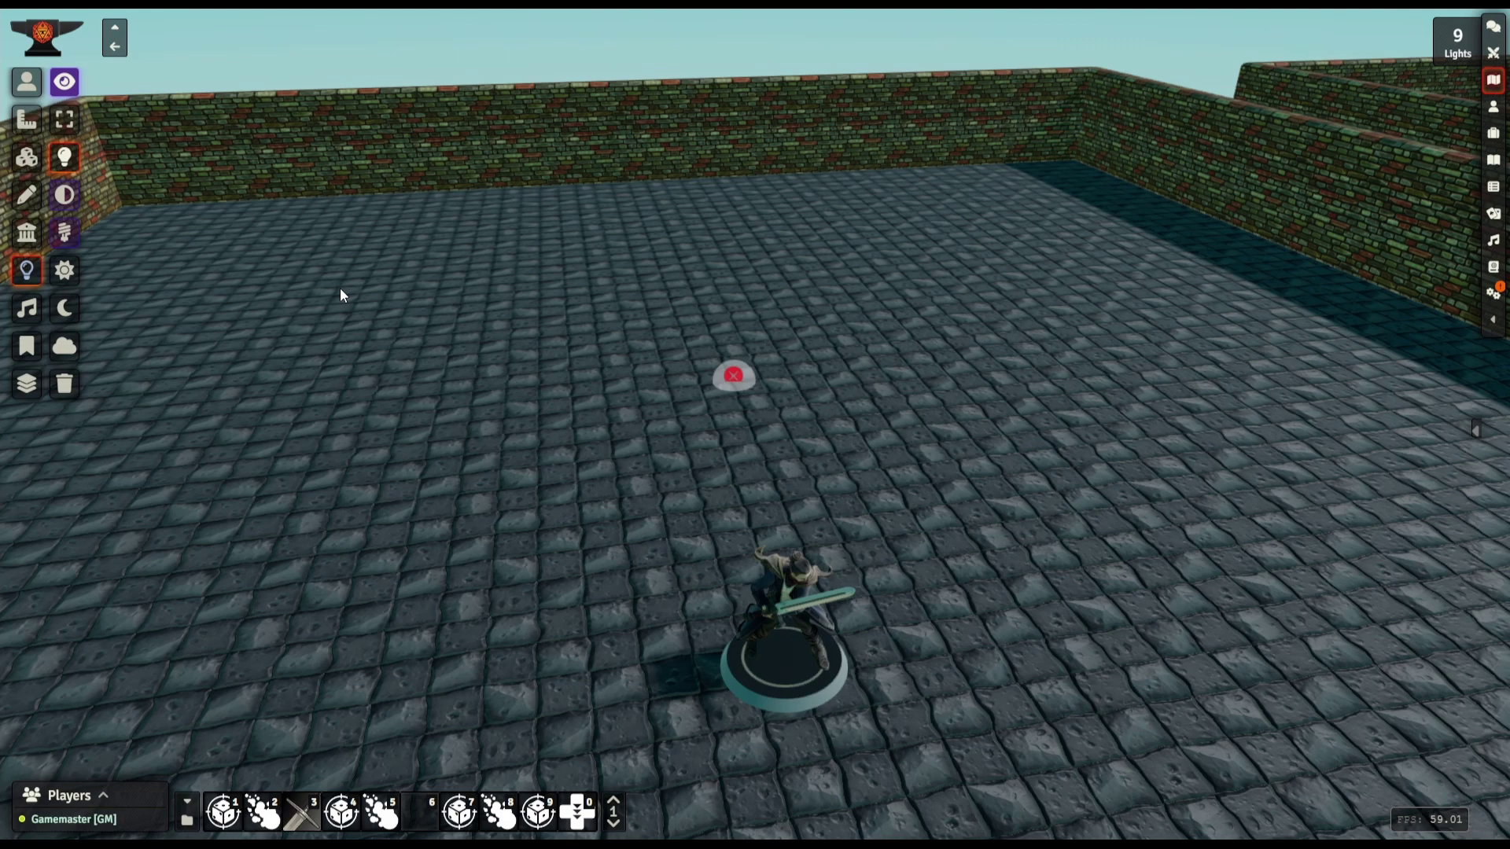
Turn on the disabled light behind the token and open its 3D particle settings with the Mist preset
right_click(728, 377)
double_click(692, 378)
right_click_drag(944, 721, 852, 720)
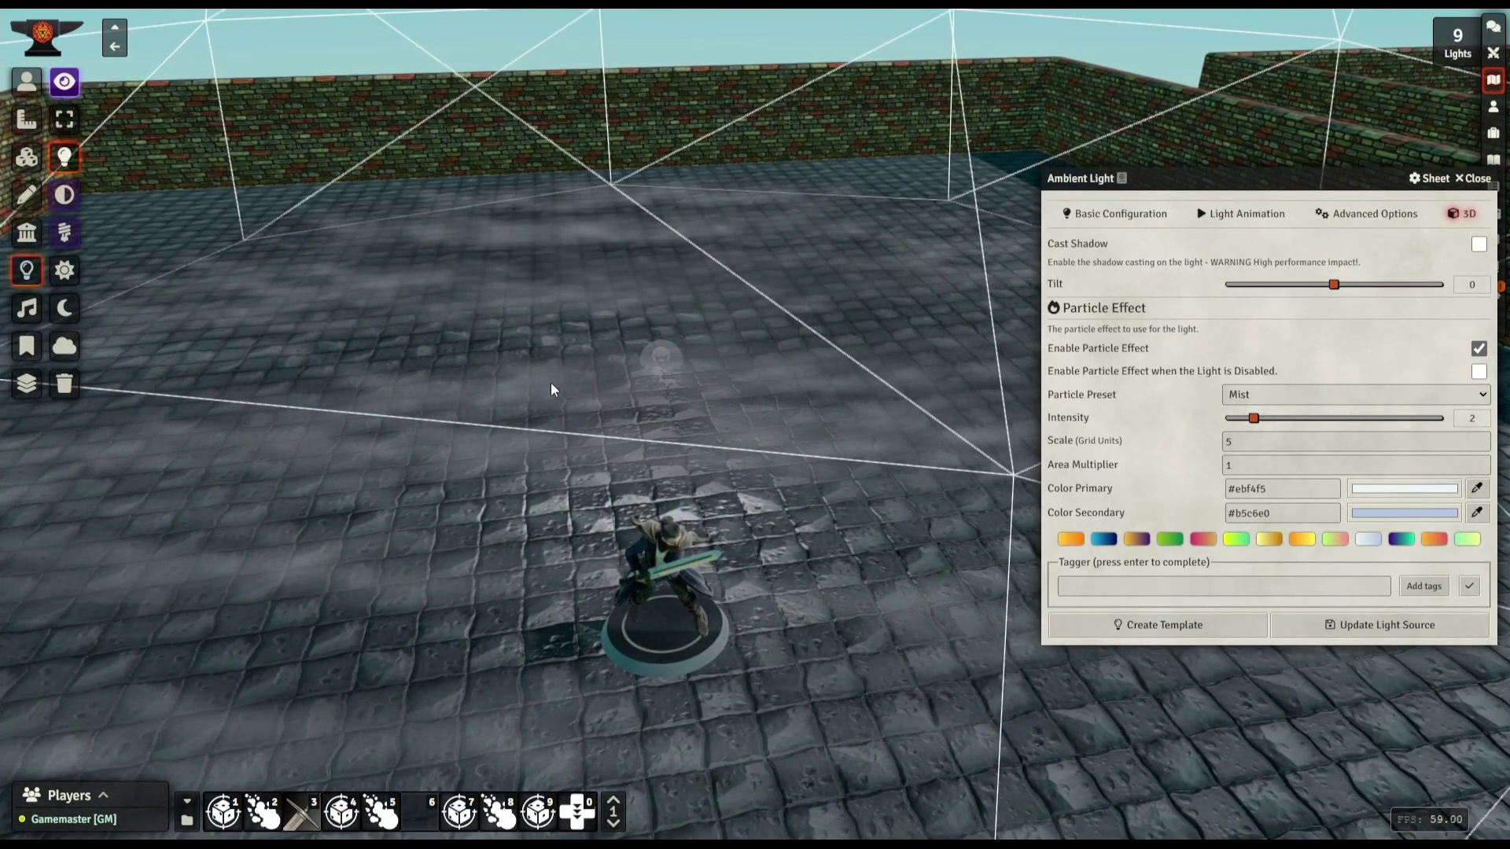
mouse_move(513, 375)
middle_mouse_down()
mouse_move(506, 398)
mouse_move(522, 385)
mouse_move(504, 385)
middle_mouse_up()
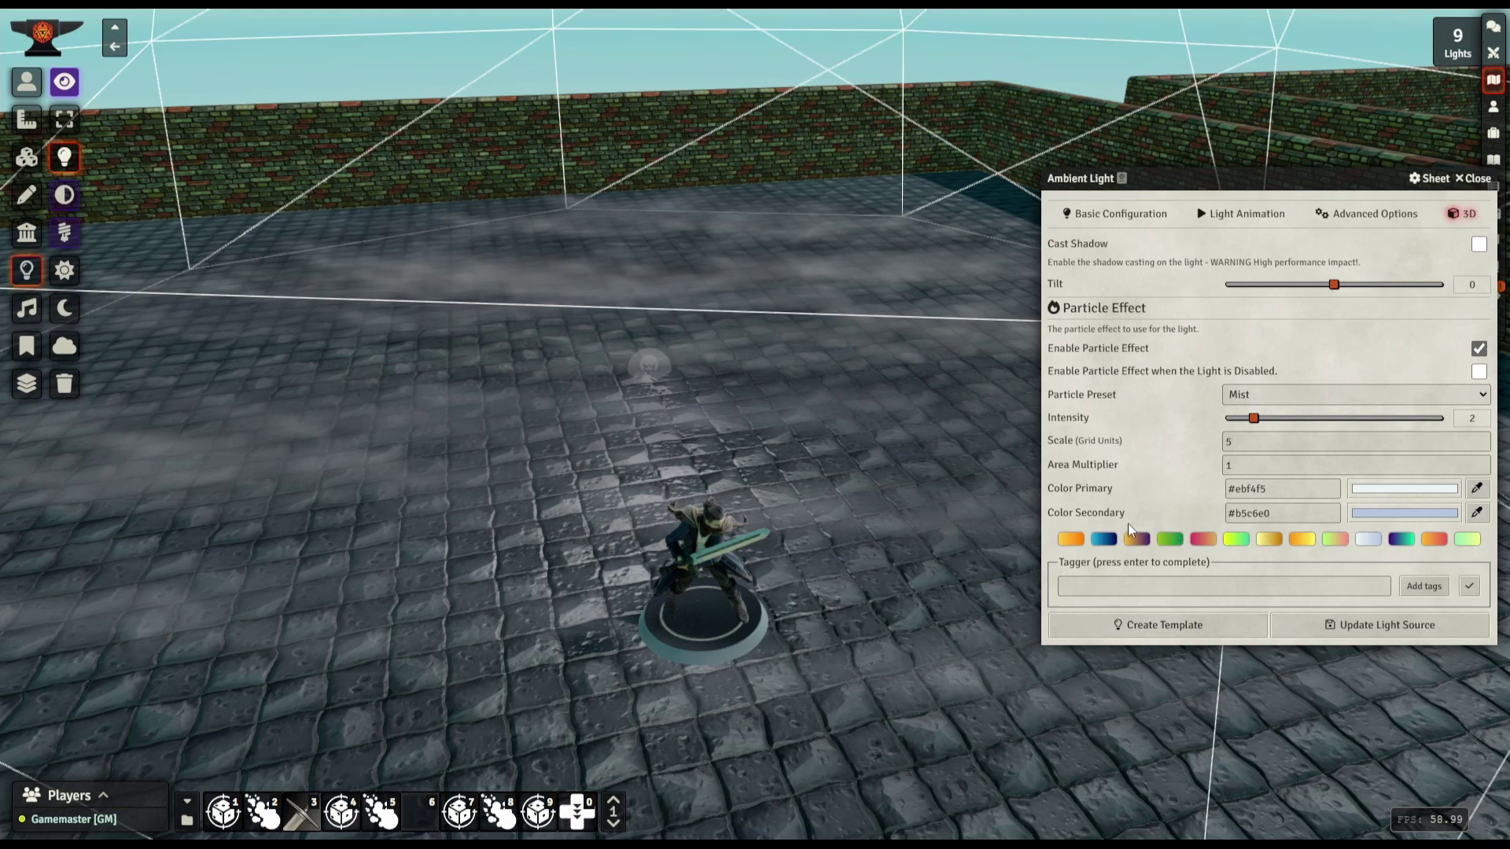
Apply the purple-to-green gradient (#42047e and #07f49e) to the Mist effect, raise its intensity to 10, and hide the light wireframes
left_click(1400, 540)
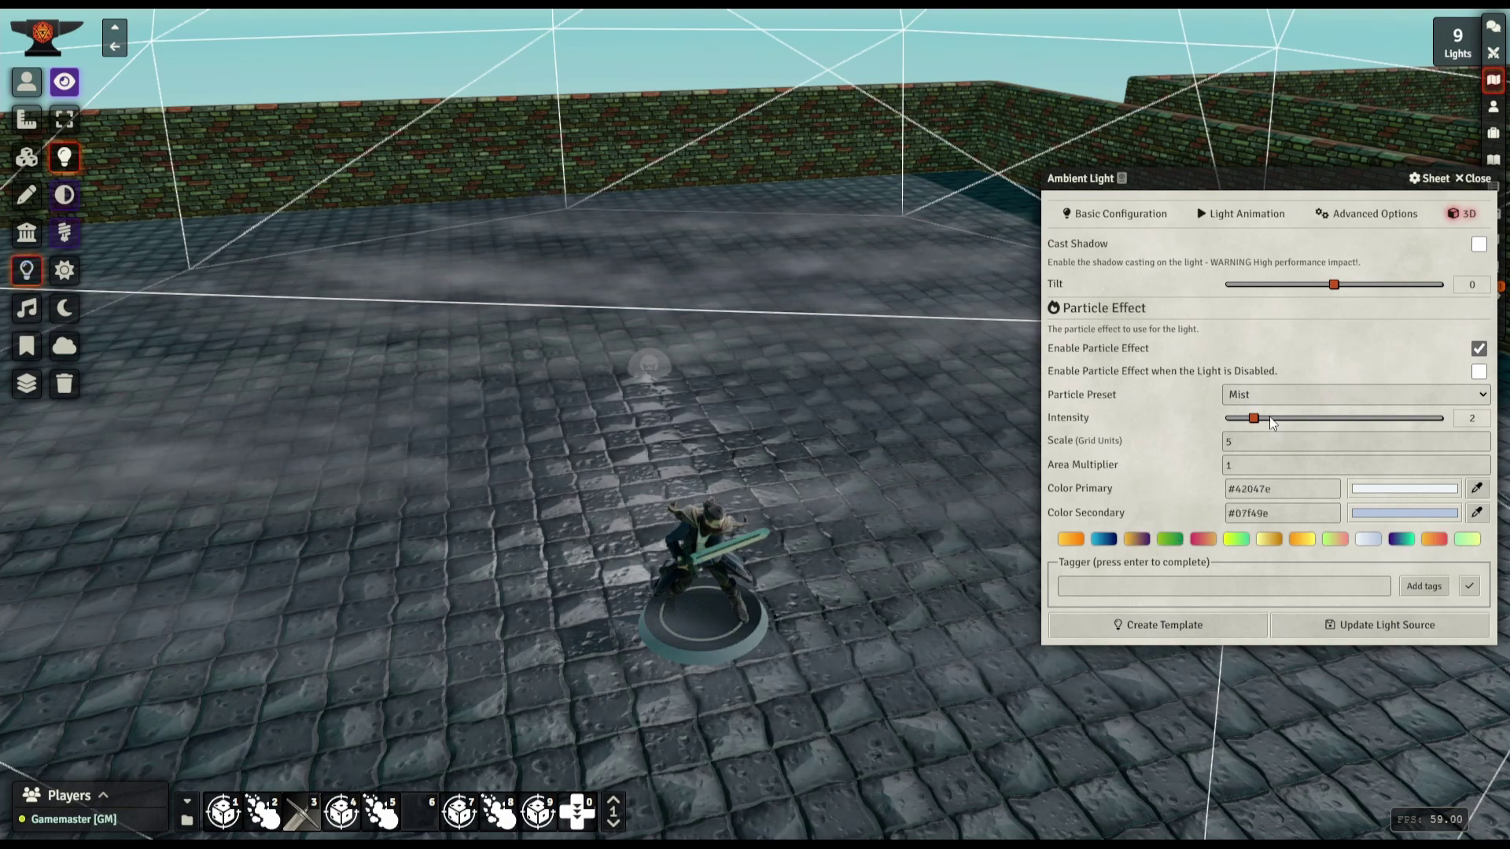
scroll(1256, 425, "up", 1)
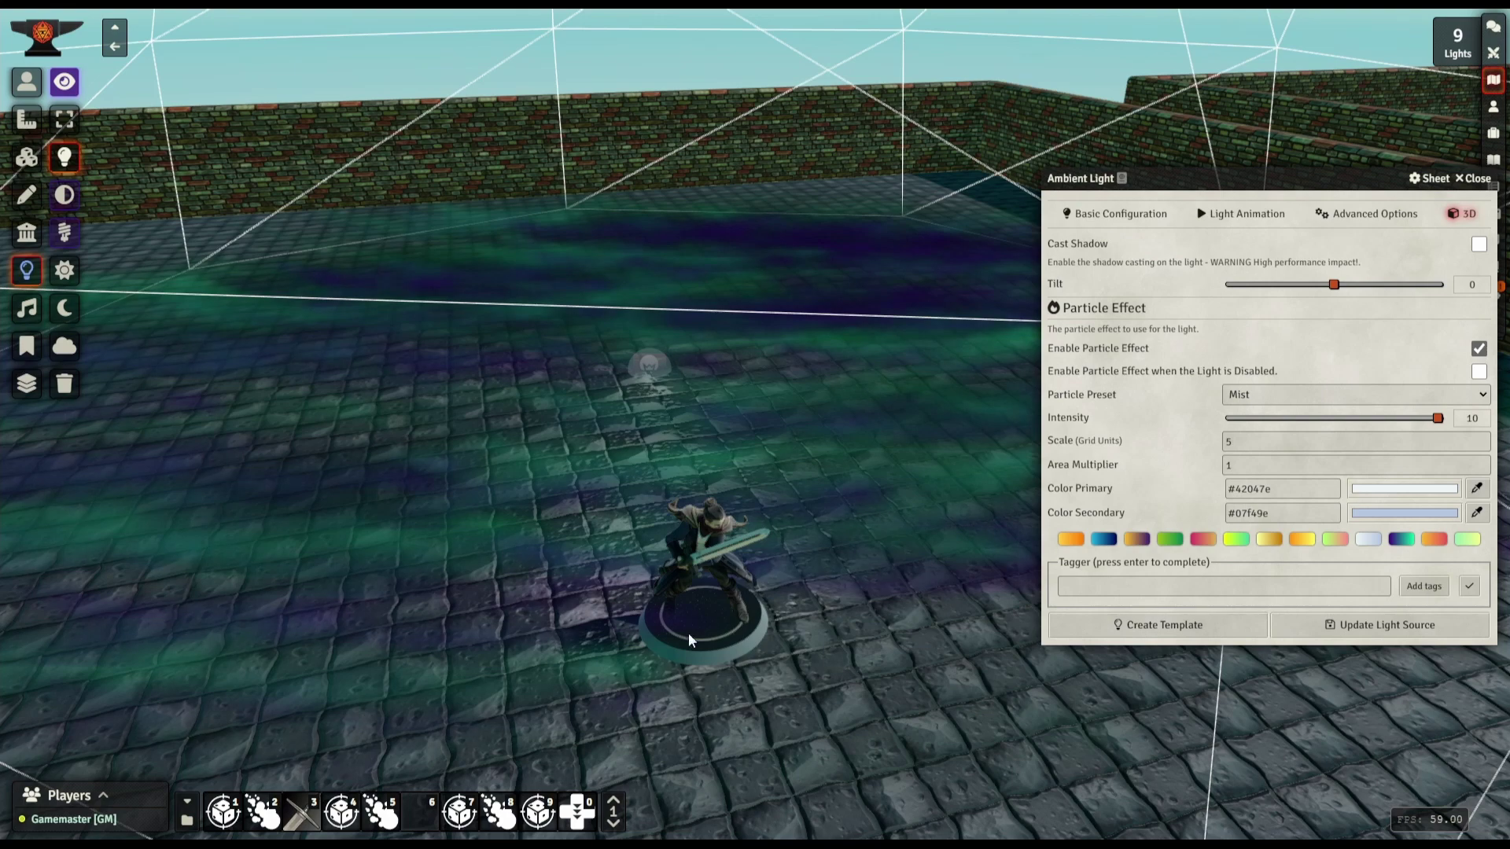
left_click(694, 574)
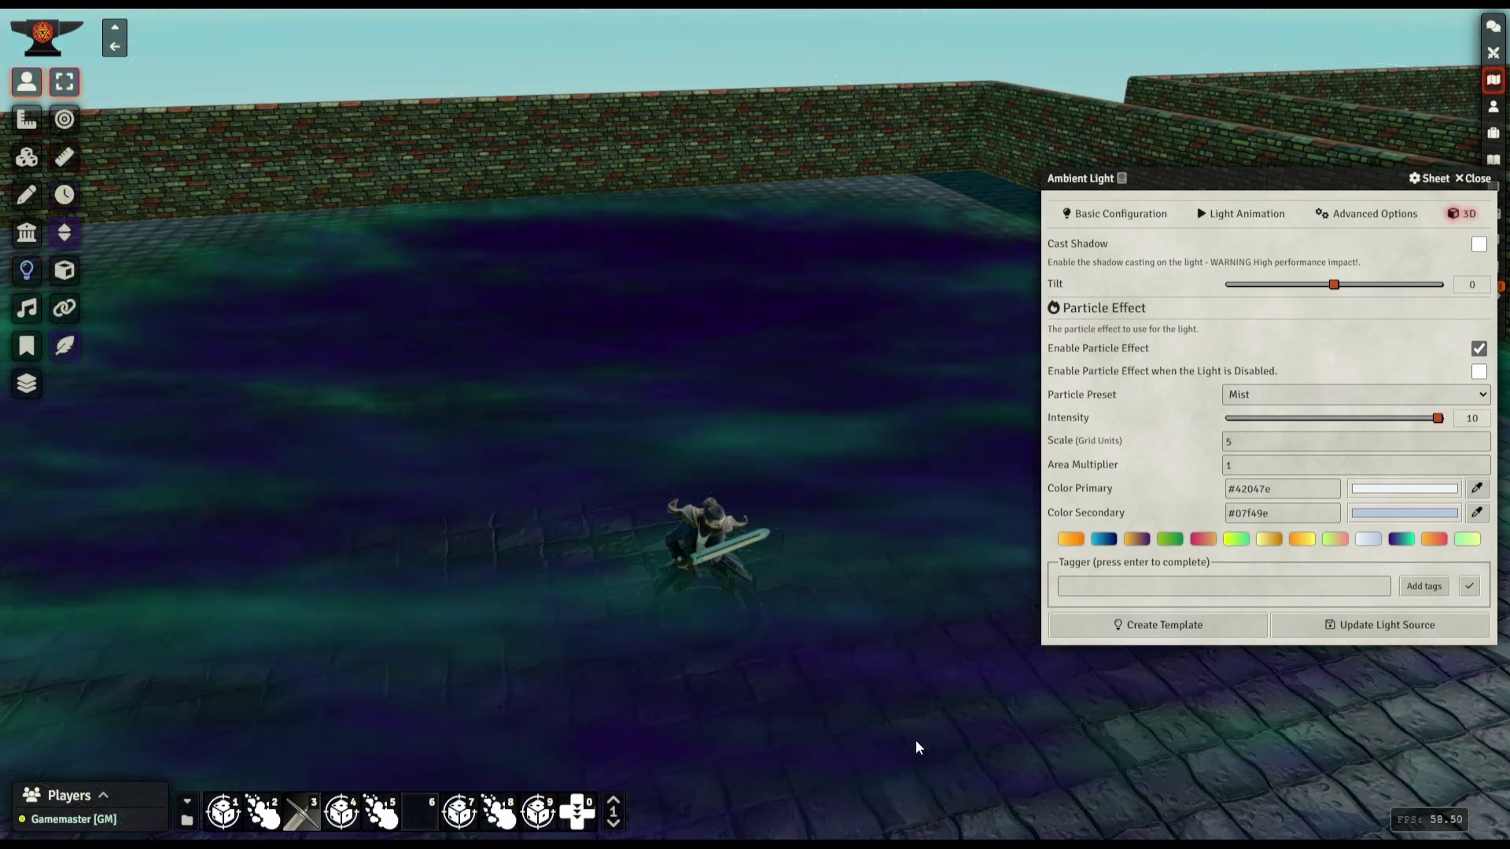
scroll(915, 733, "down", 5)
scroll(890, 707, "up", 3)
right_click_drag(820, 669, 853, 668)
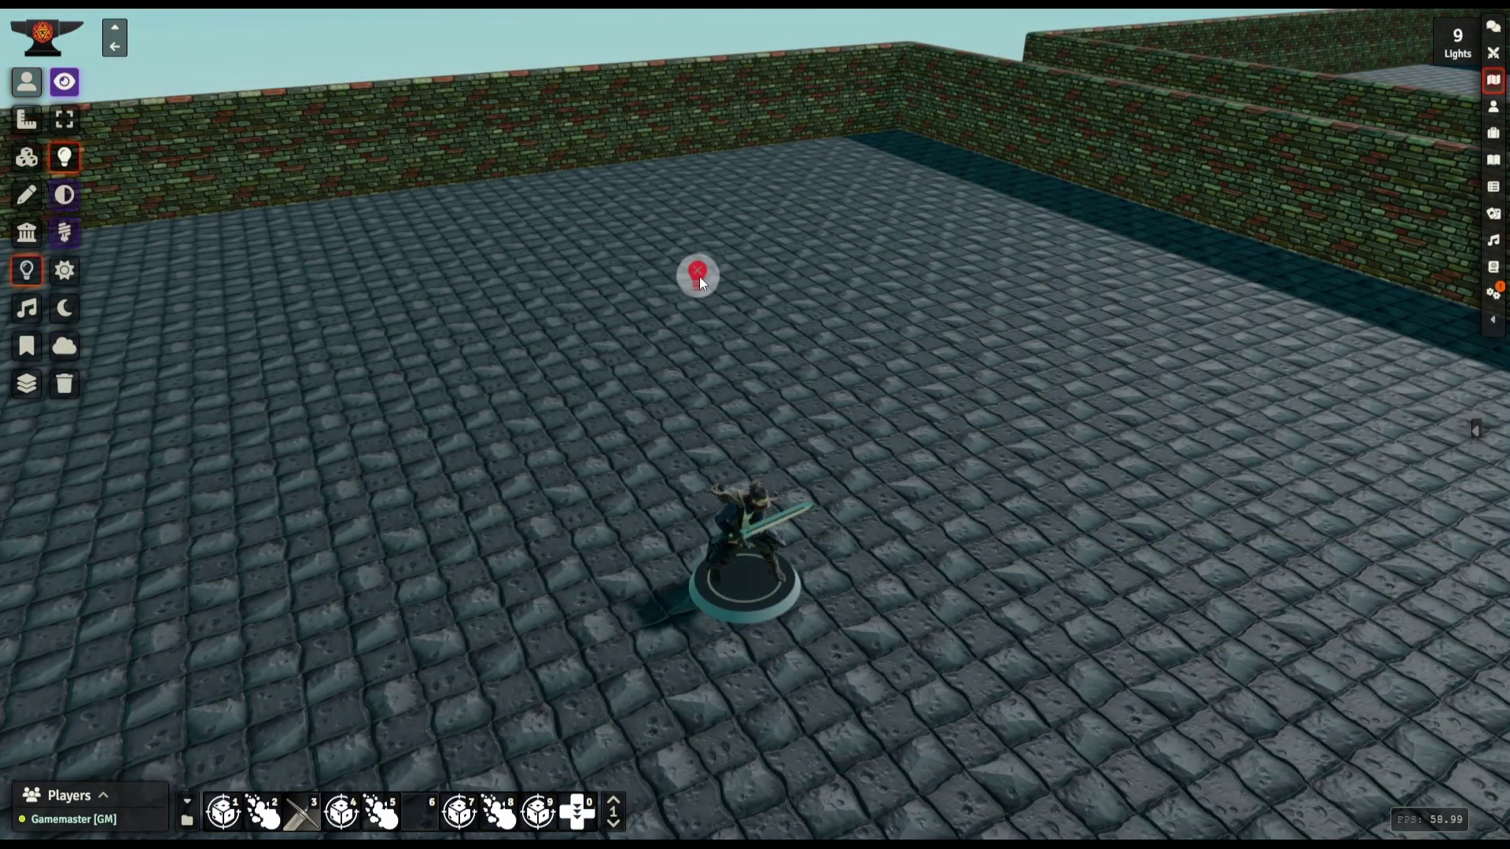
Turn on the light with the Vortex preset, open its 3D particle settings, and move the dialog off the effect
left_click(698, 274)
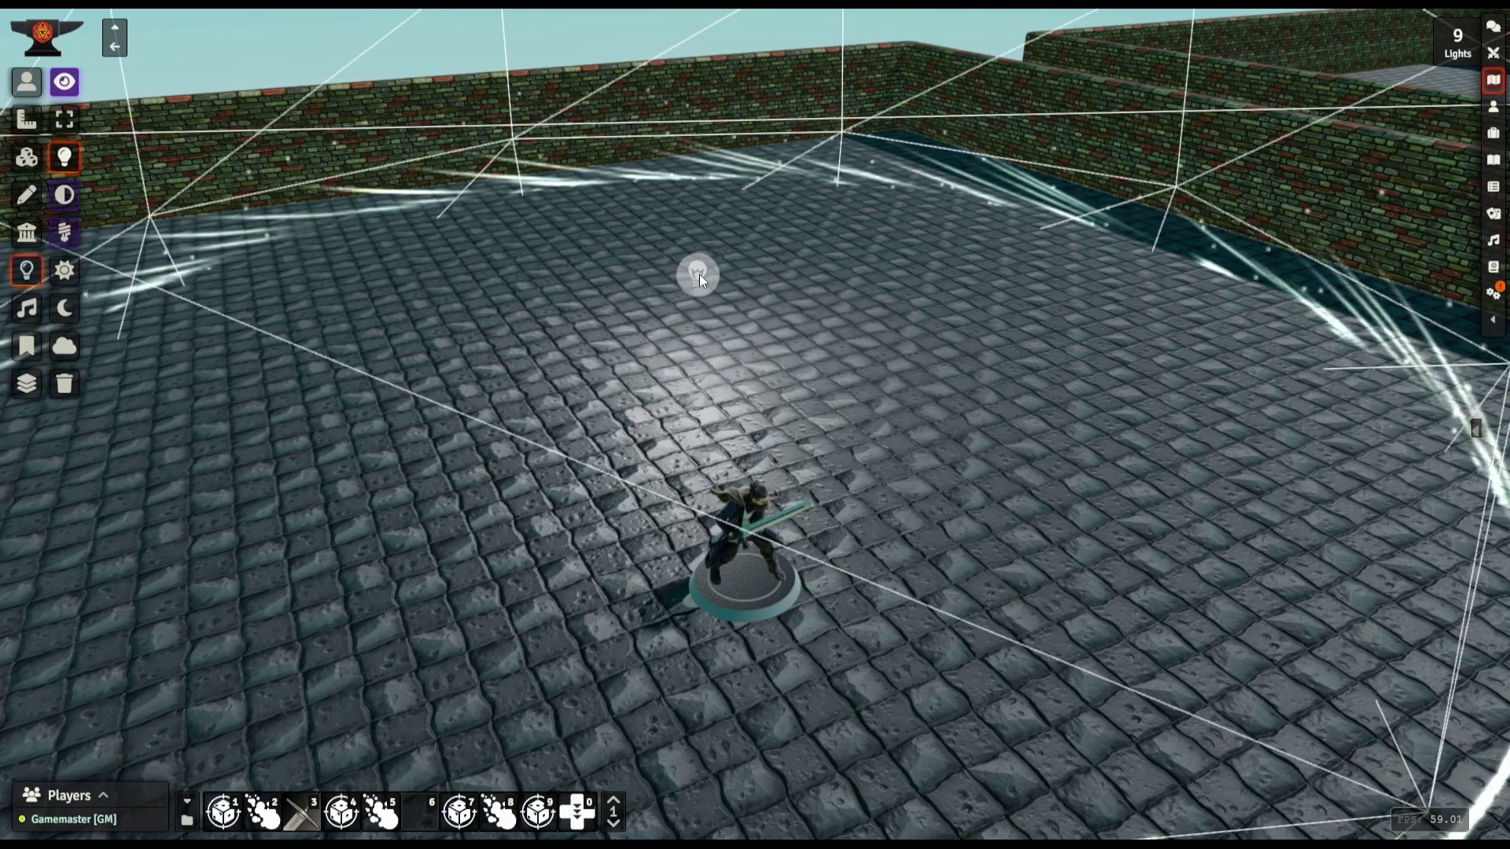
double_click(700, 273)
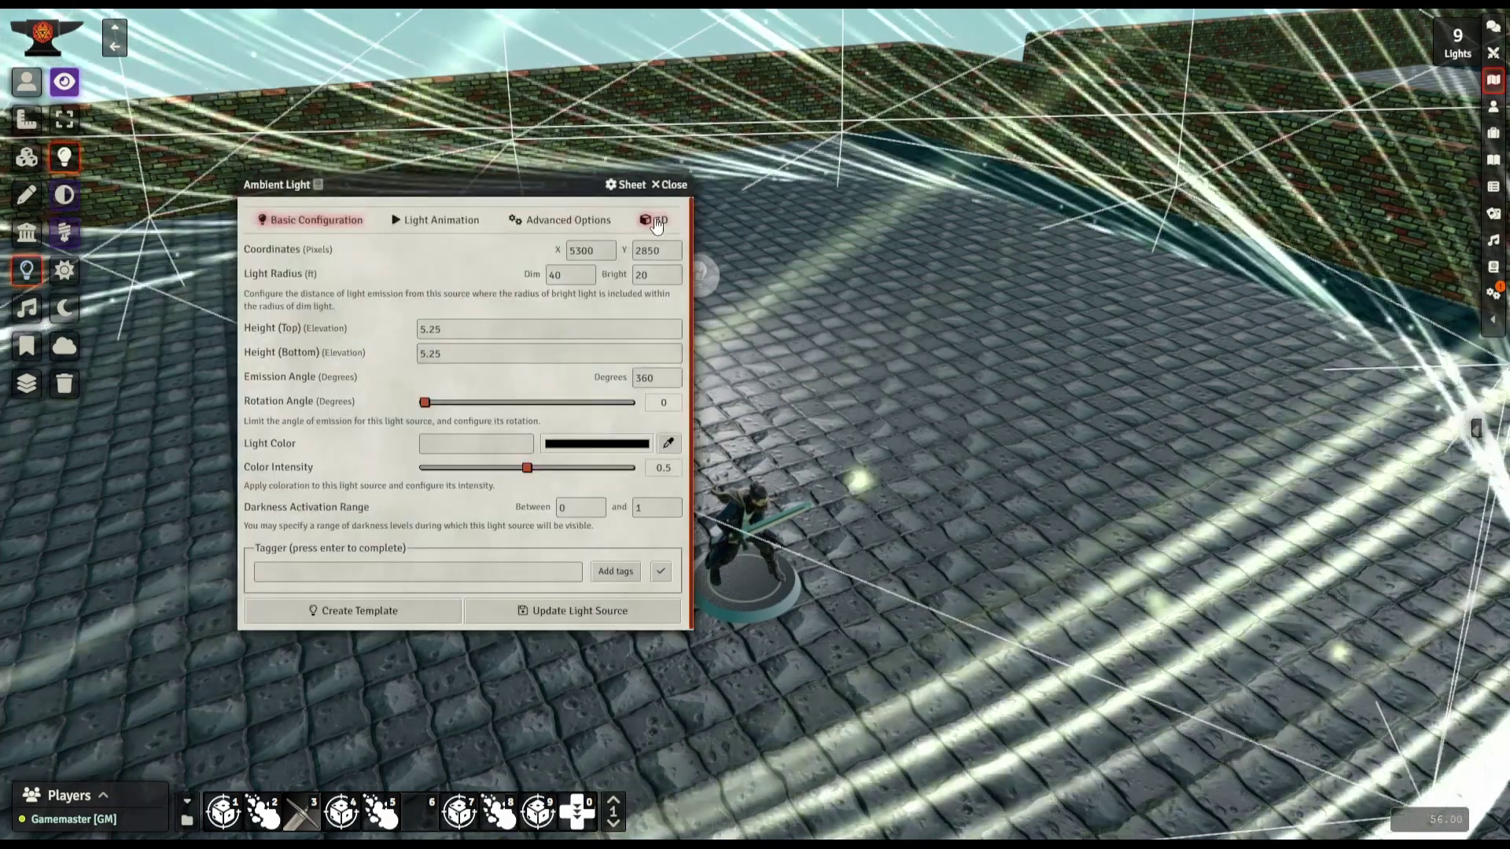
left_click(659, 219)
left_click_drag(488, 194, 1226, 199)
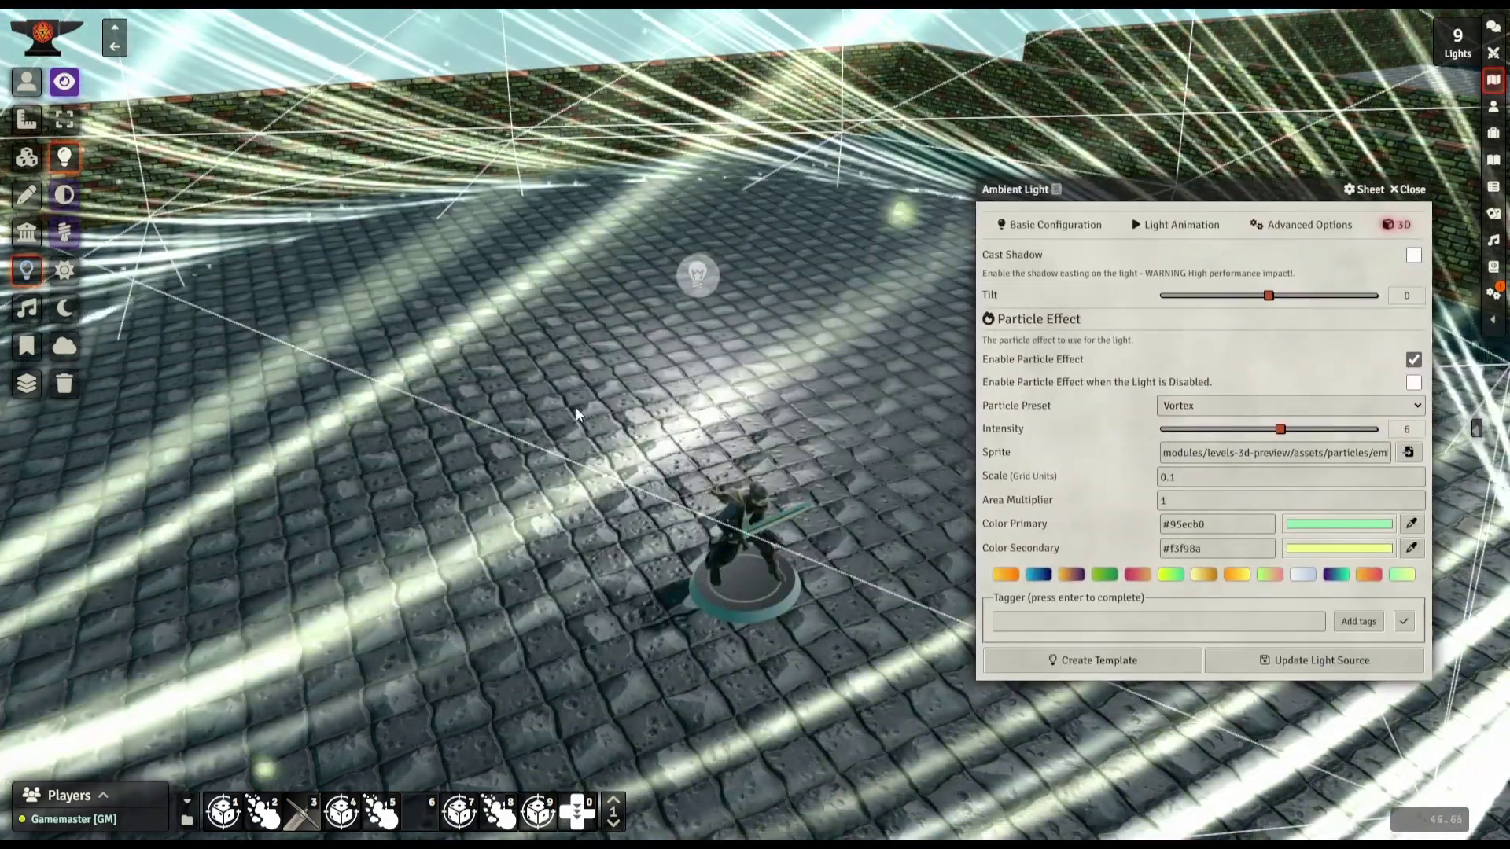
scroll(548, 412, "down", 10)
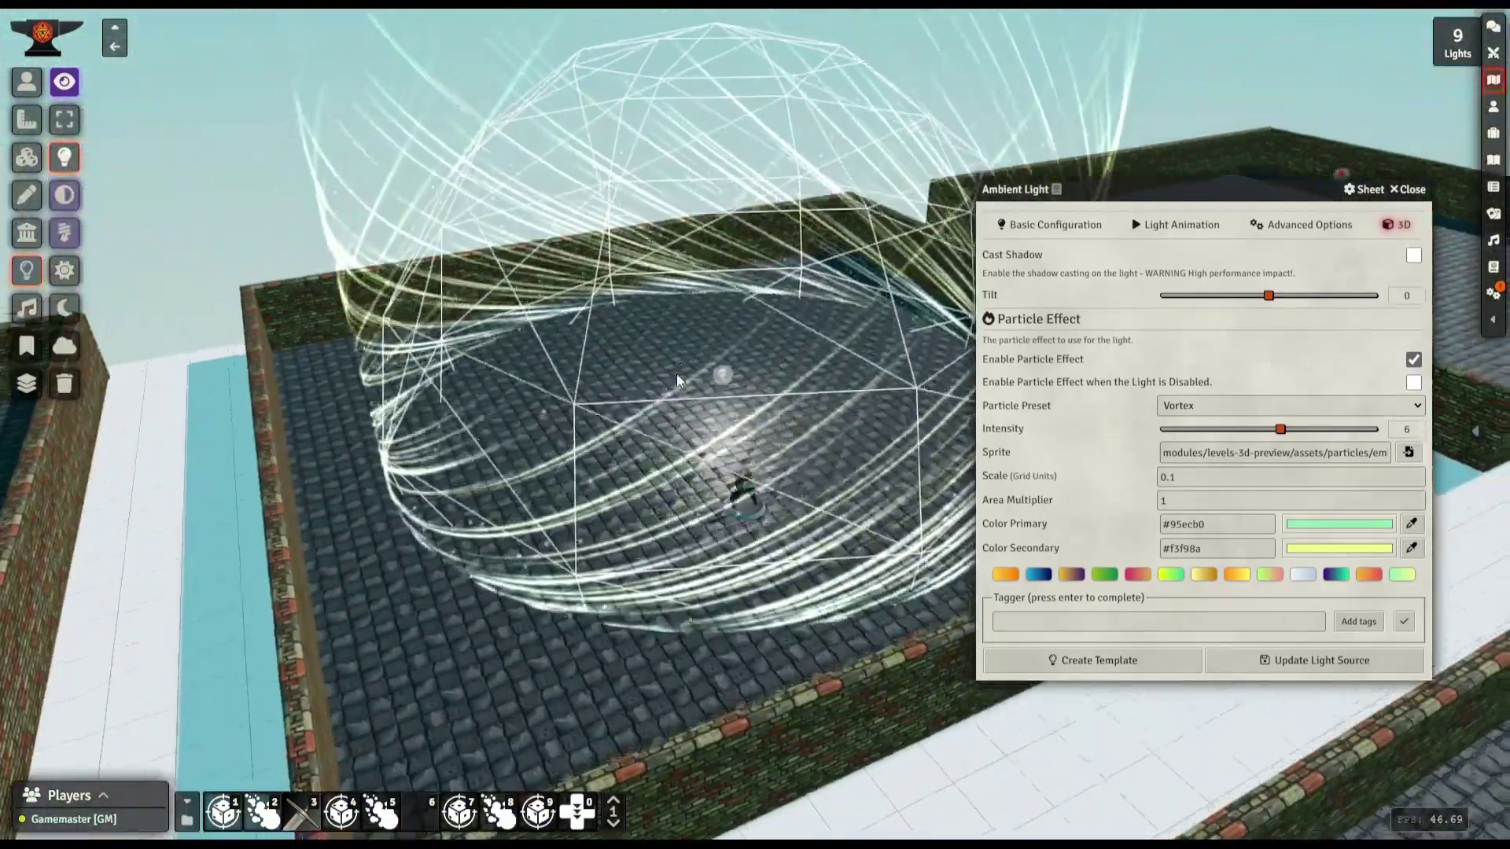
scroll(618, 485, "up", 5)
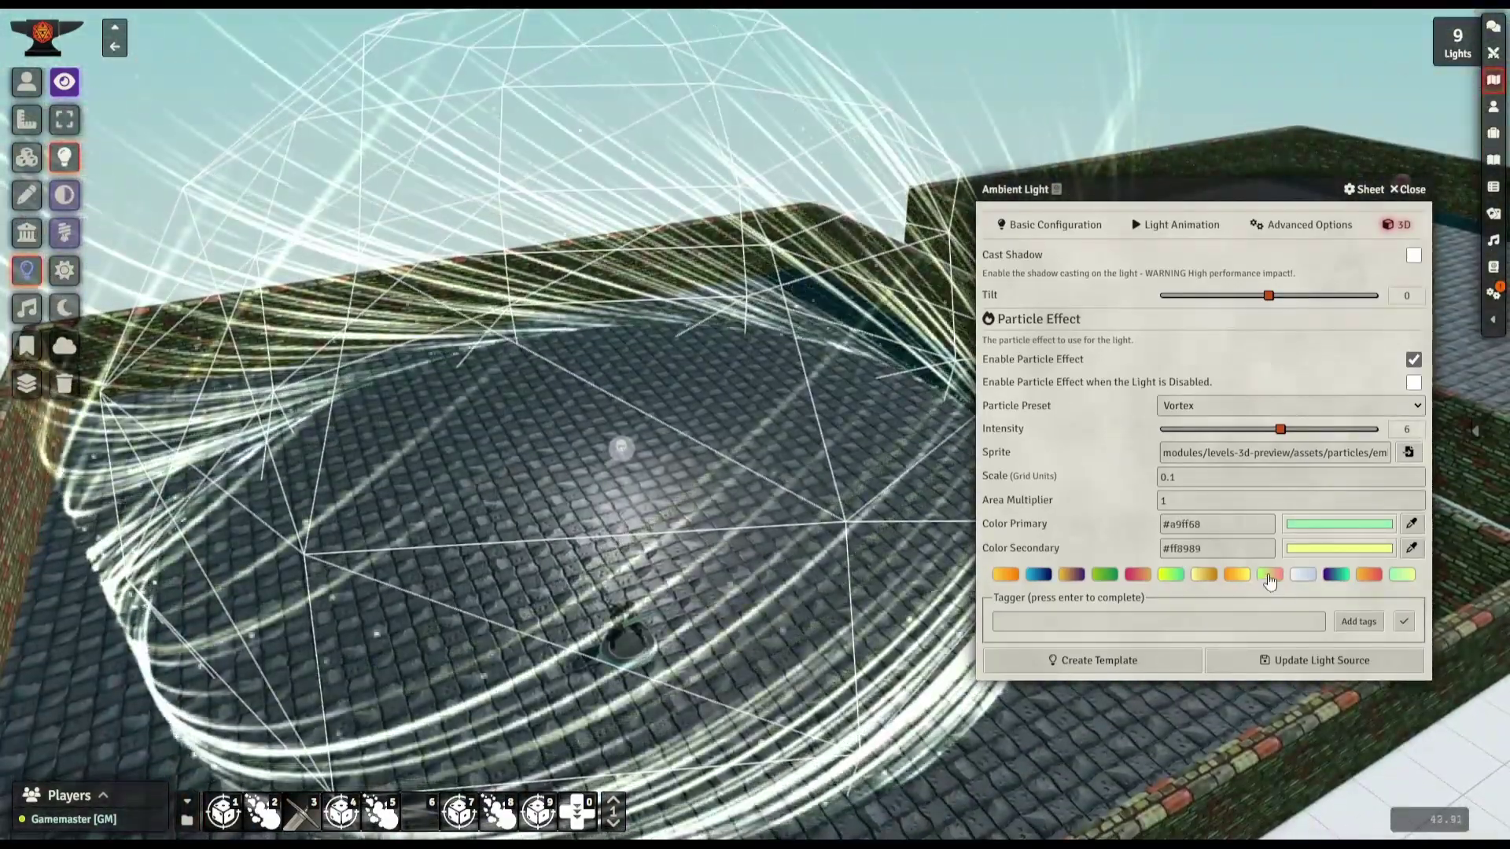
Apply the green-to-pink gradient (#a9ff68 and #ff8989) to the Vortex effect and set its intensity to 5
left_click(1270, 576)
left_click(1264, 430)
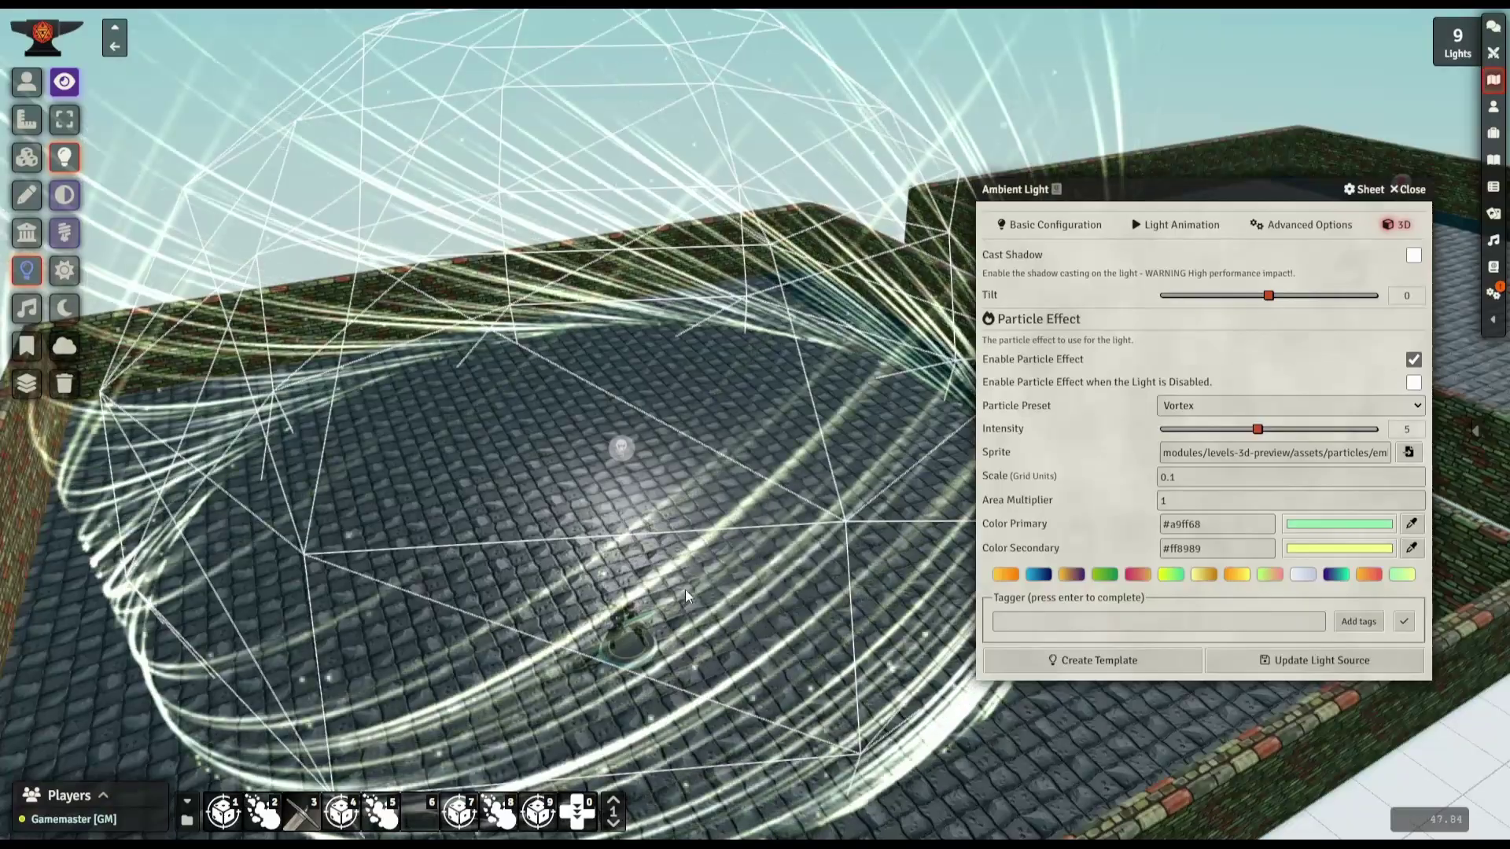
scroll(686, 552, "up", 5)
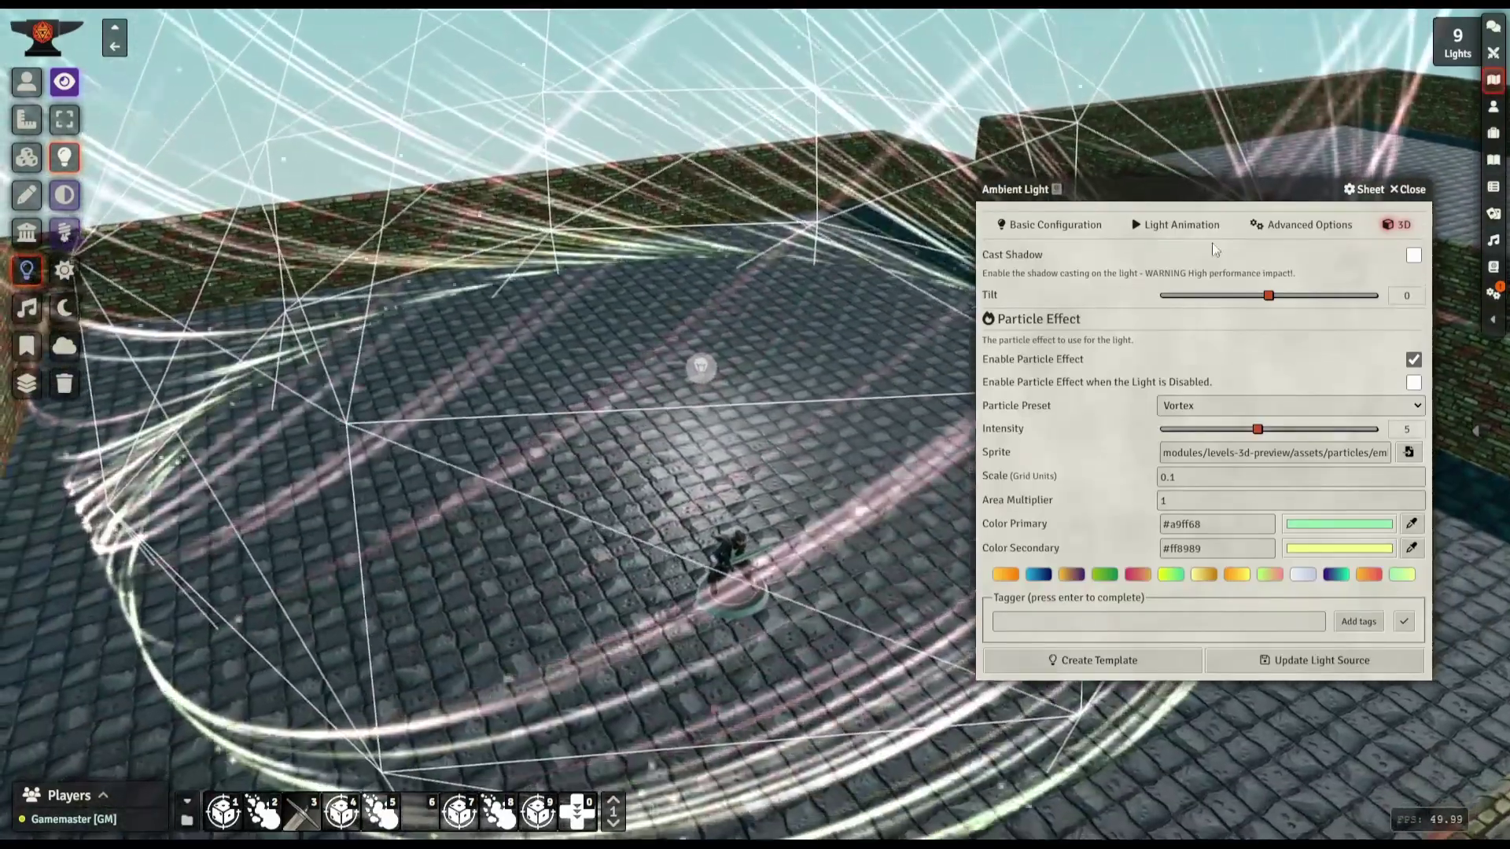
left_click_drag(1278, 183, 1356, 277)
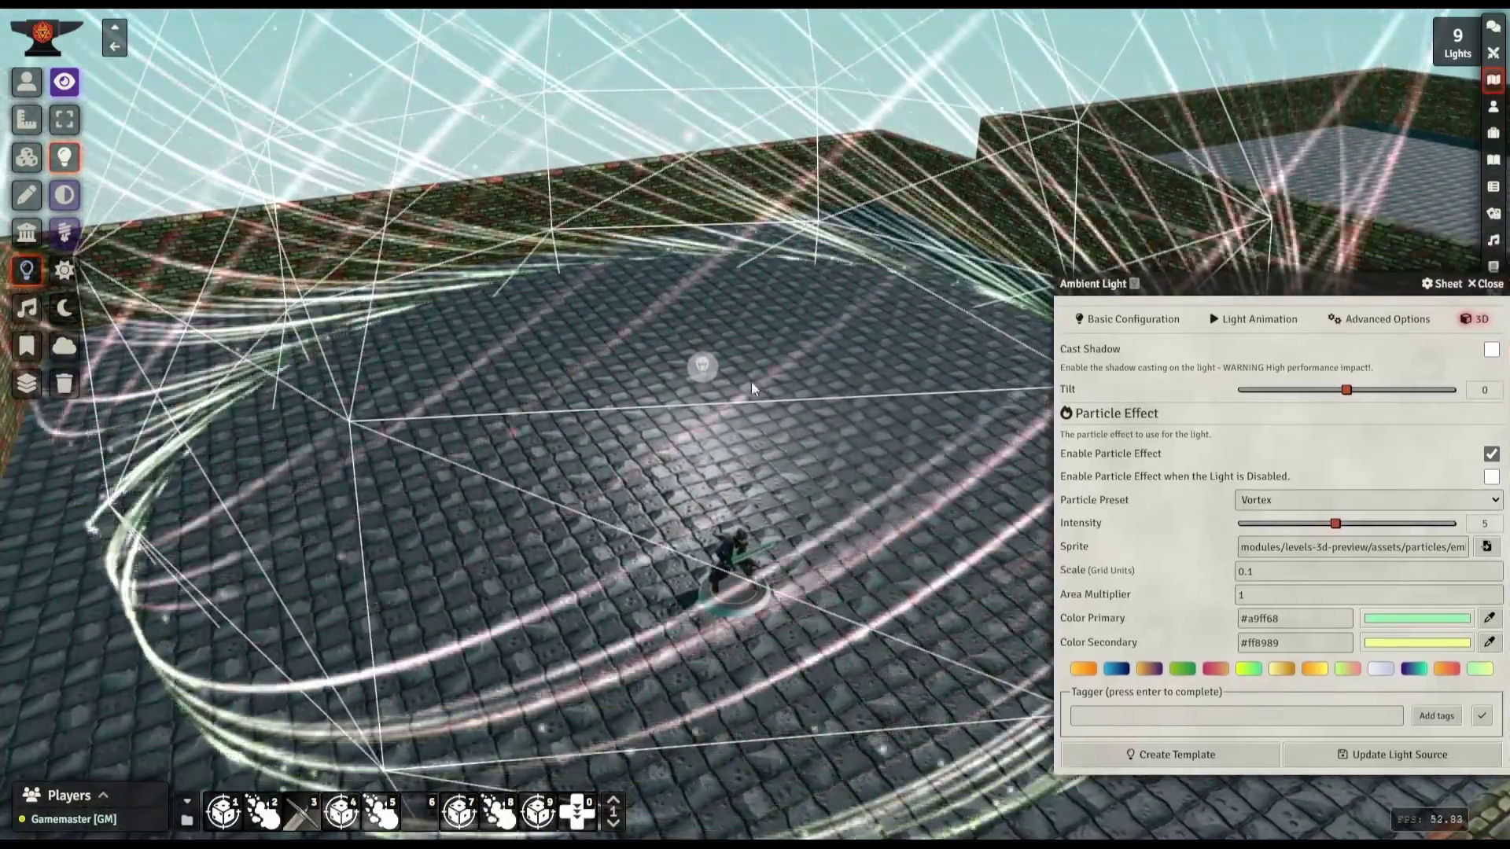
scroll(834, 448, "down", 4)
middle_click_drag(834, 448, 832, 409)
mouse_move(715, 385)
middle_mouse_down()
mouse_move(756, 410)
mouse_move(767, 401)
mouse_move(727, 386)
middle_mouse_up()
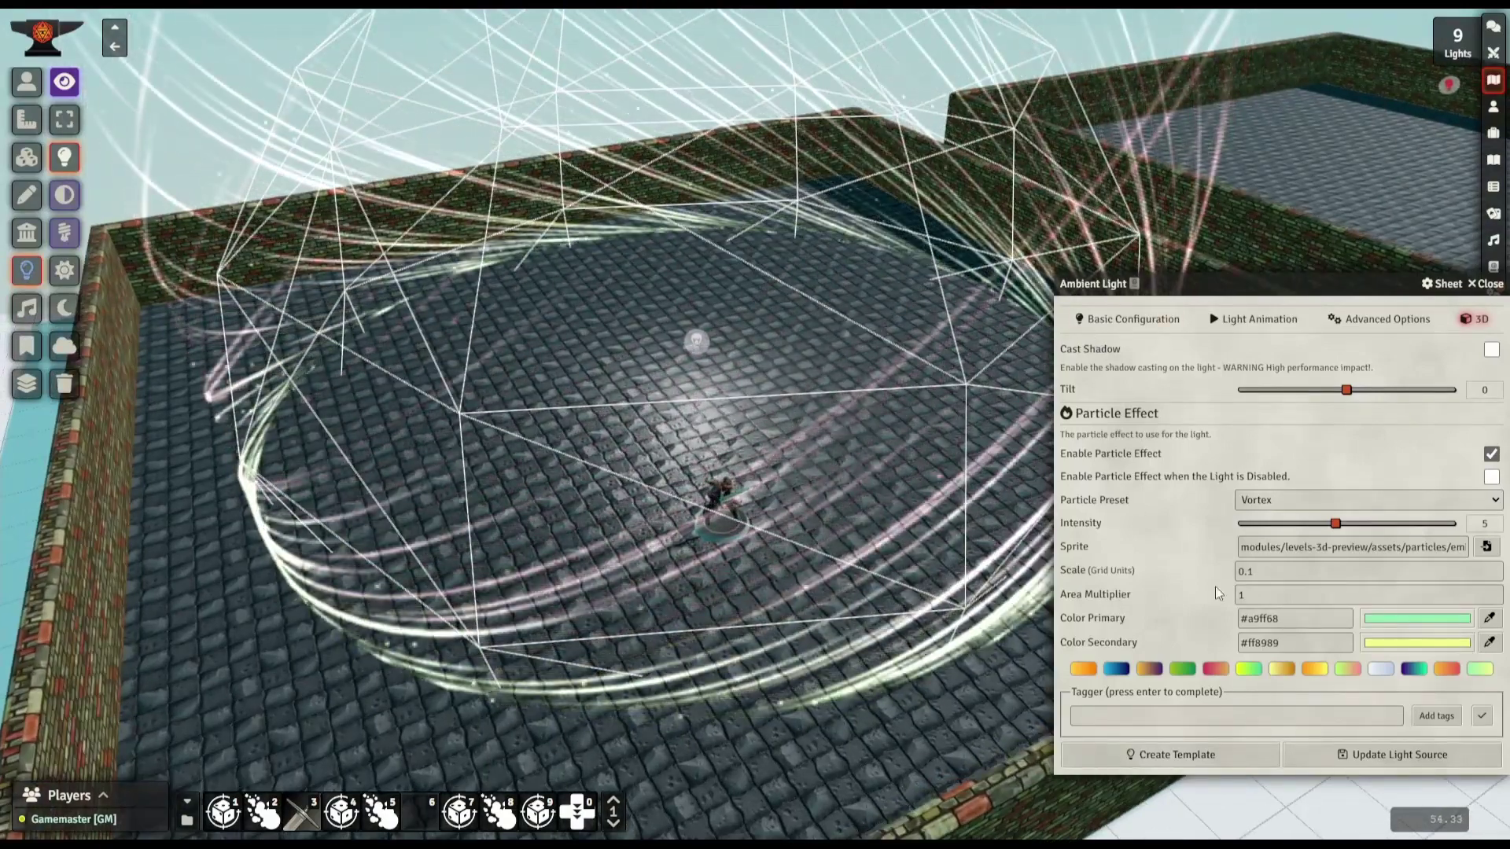
Set the Vortex light's dim and bright radius to 5 ft and move the token into the effect using the token controls
left_click(1169, 321)
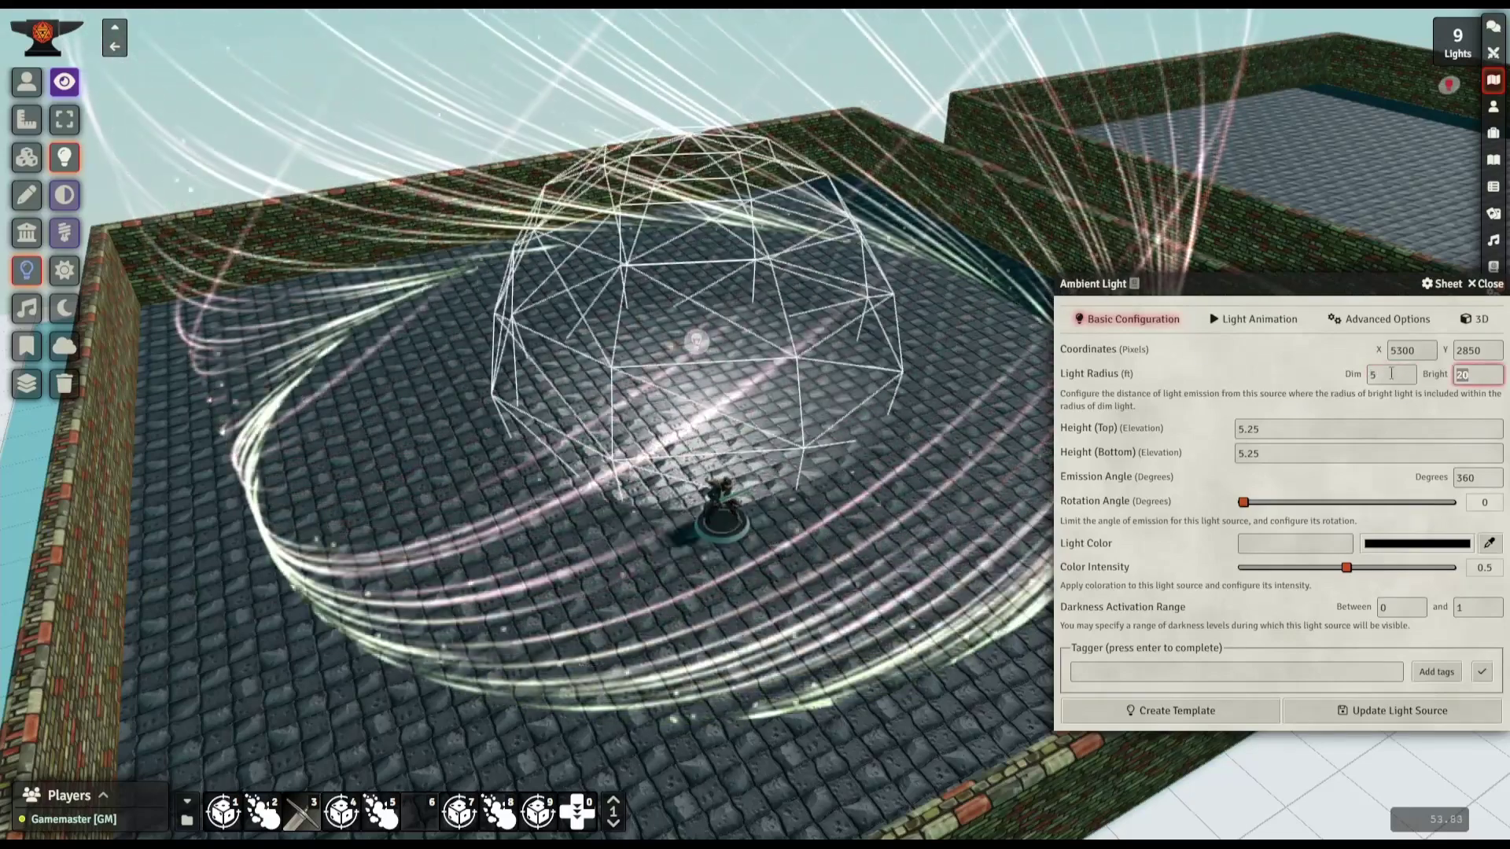
scroll(780, 462, "up", 5)
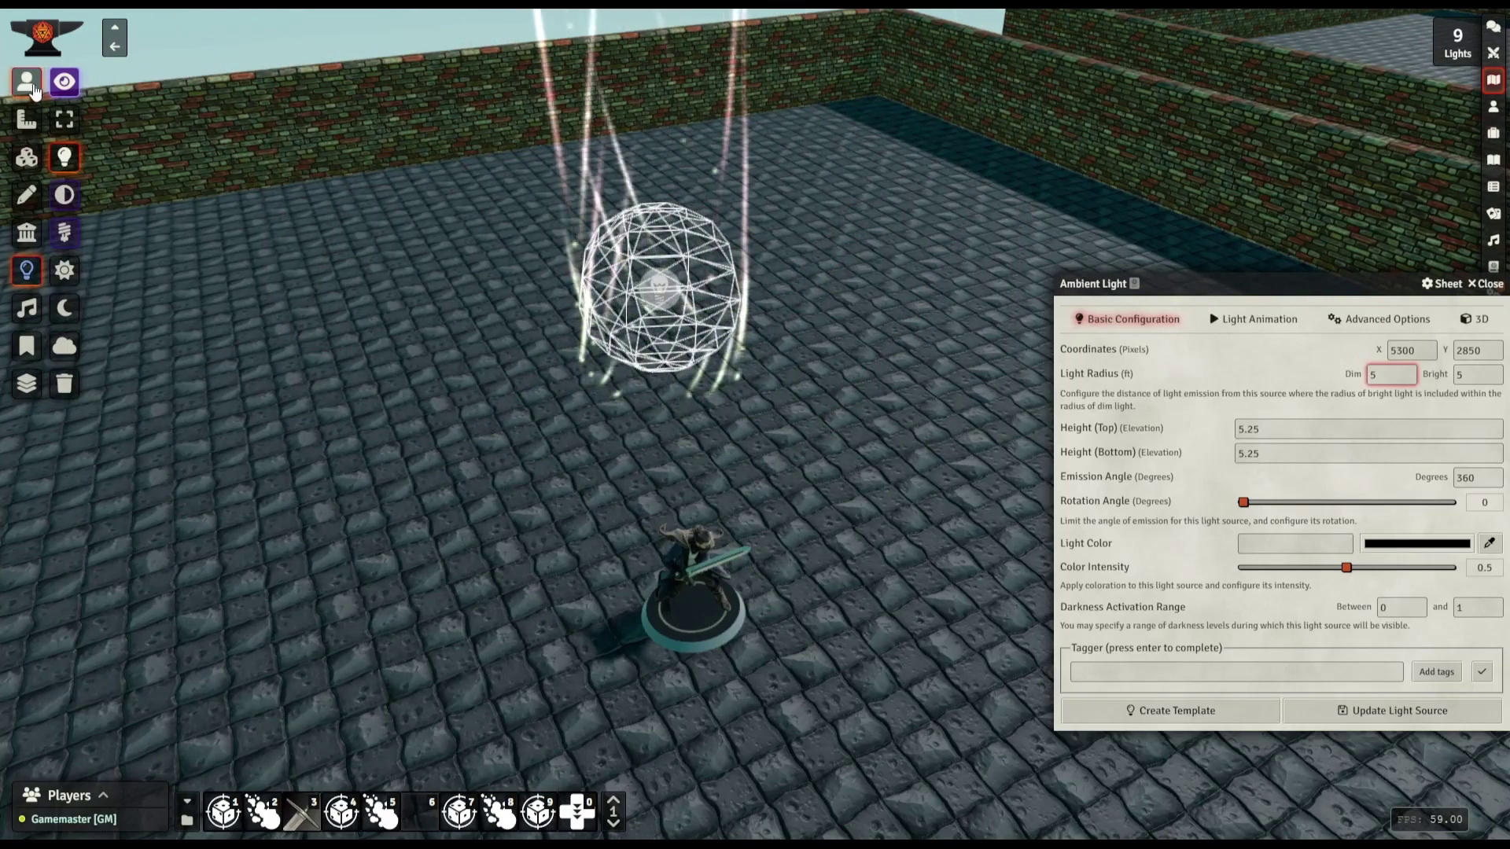
left_click(30, 86)
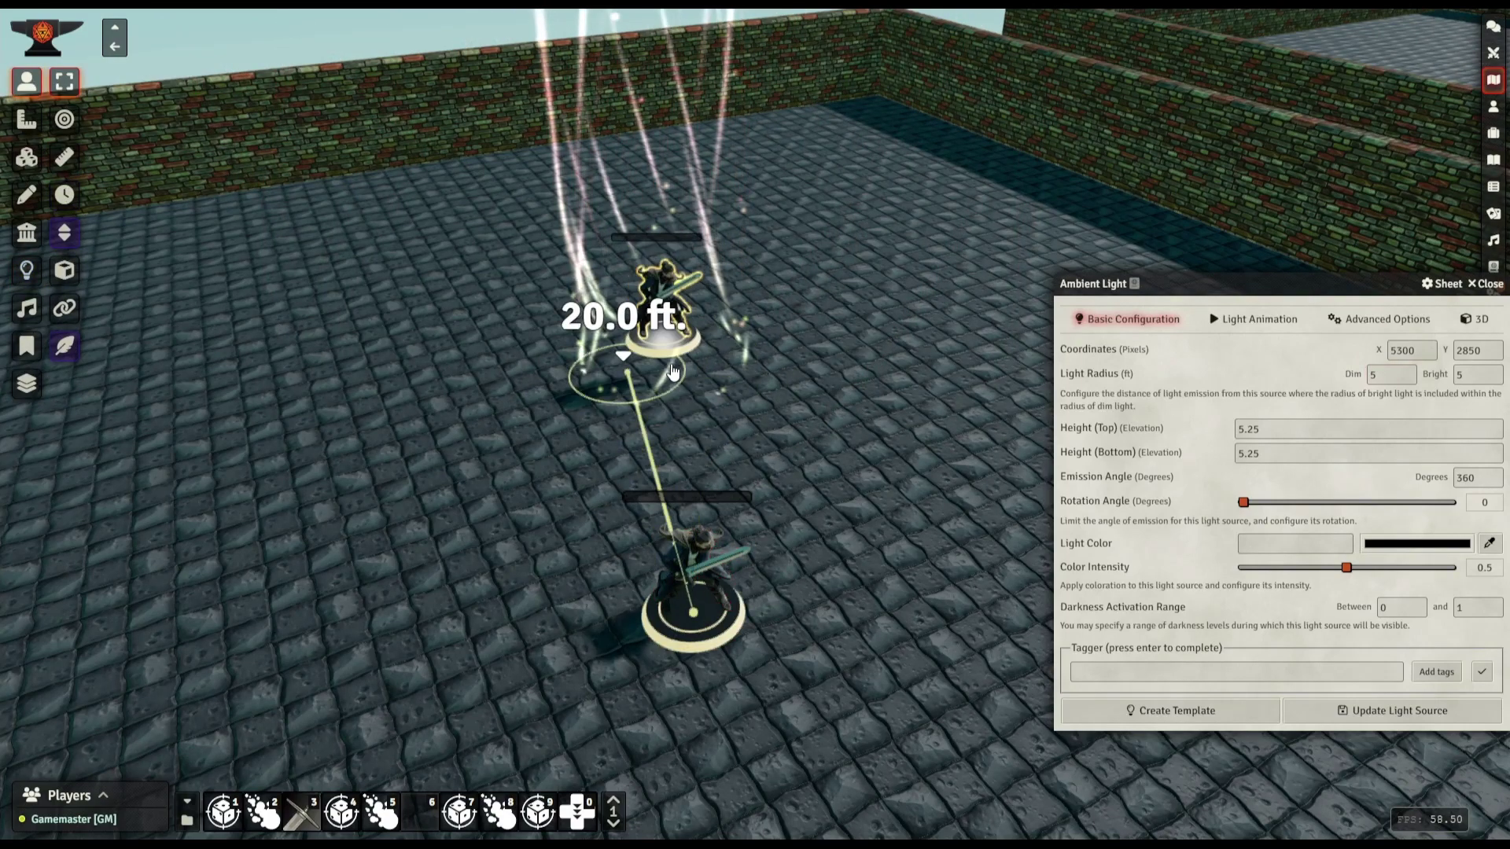
left_click_drag(668, 359, 668, 360)
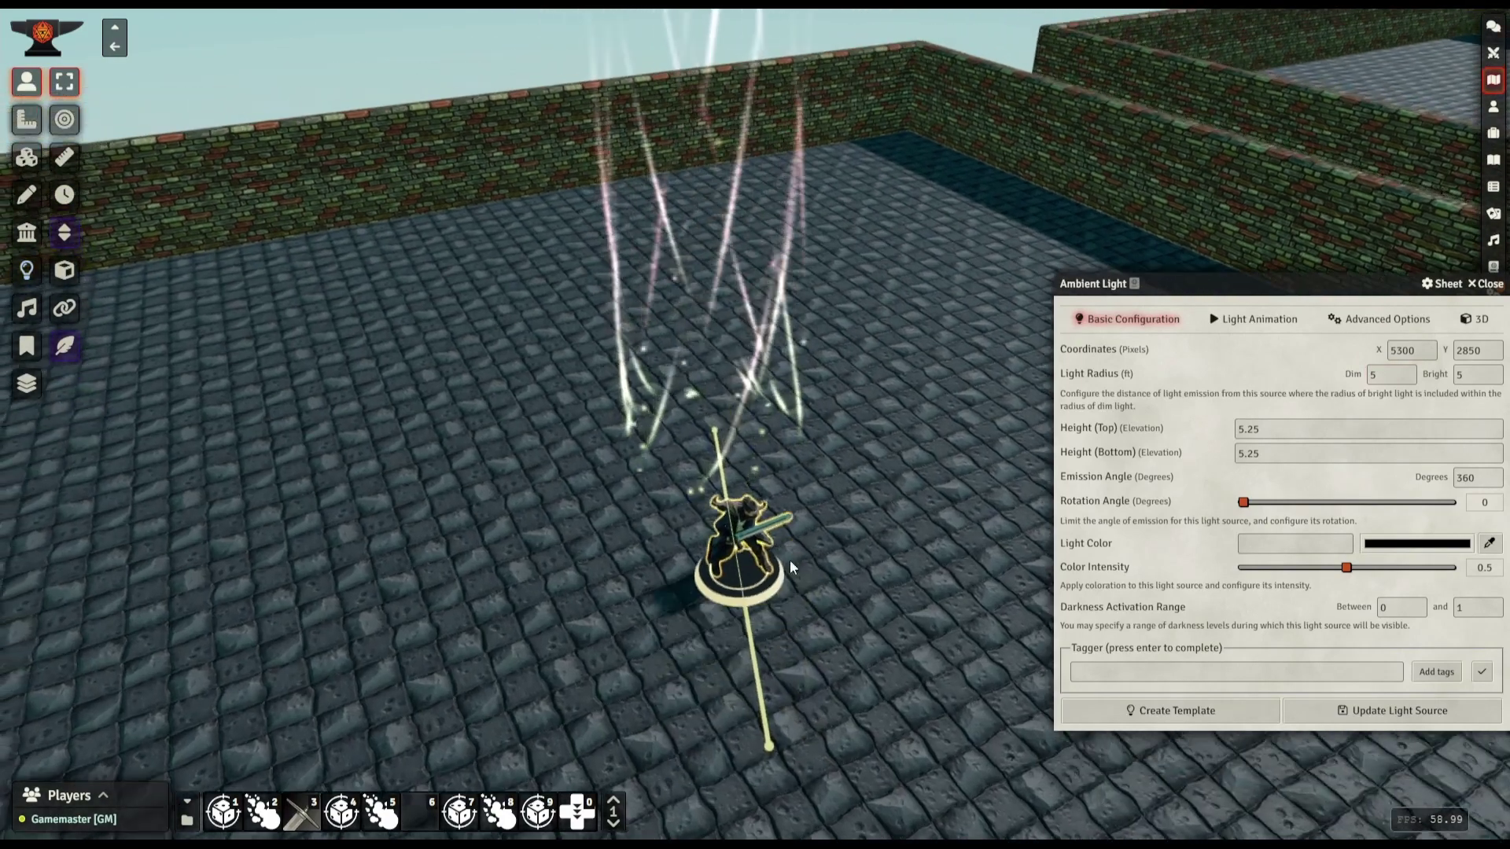
scroll(786, 597, "up", 2)
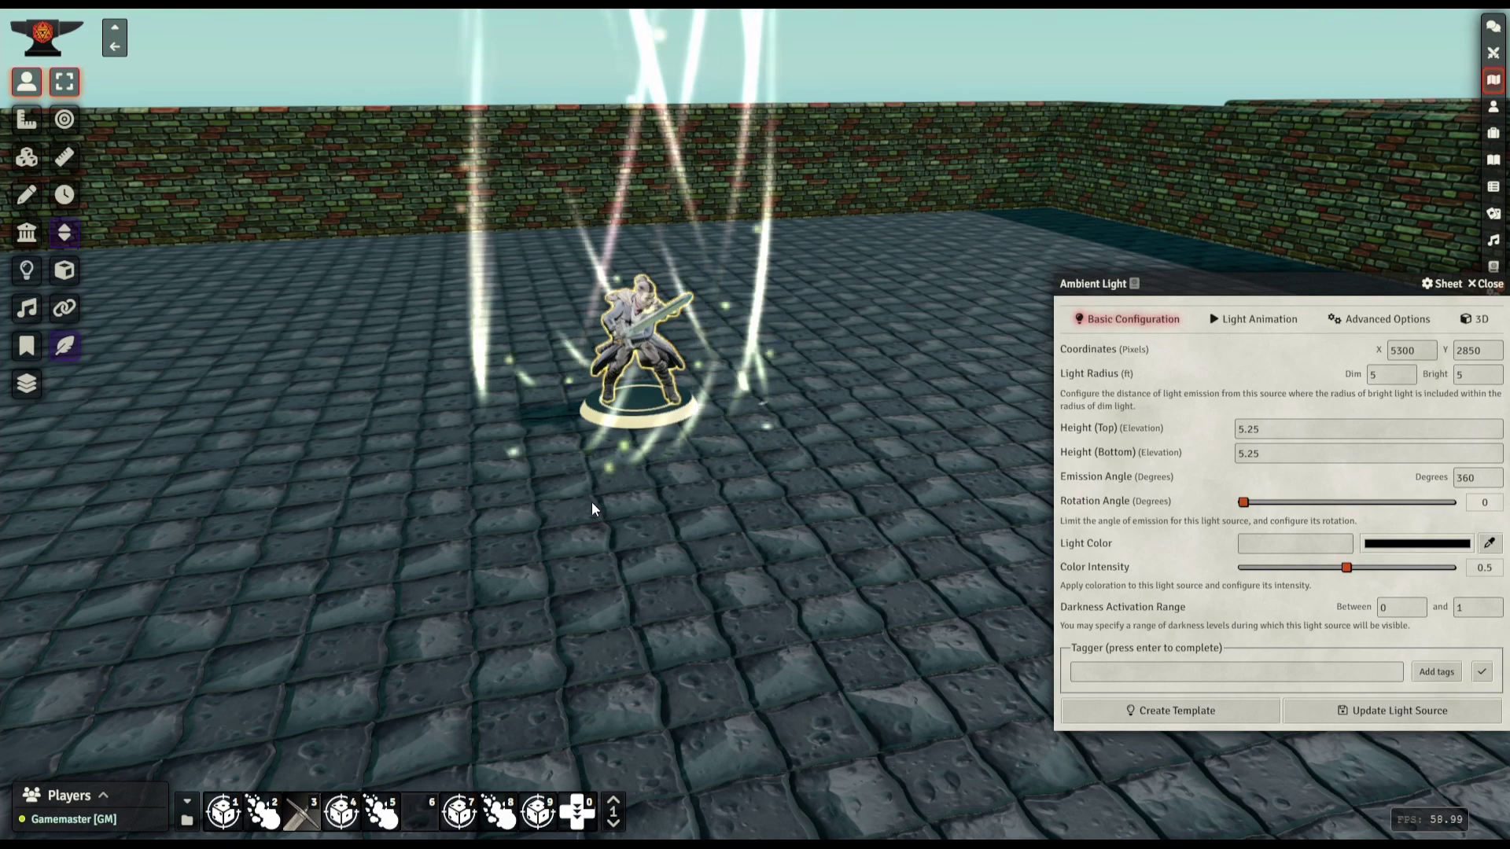
Change the light's particle preset to Magic Sphere and set its radius to 40 ft dim and 20 ft bright
left_click(1475, 318)
left_click(1378, 502)
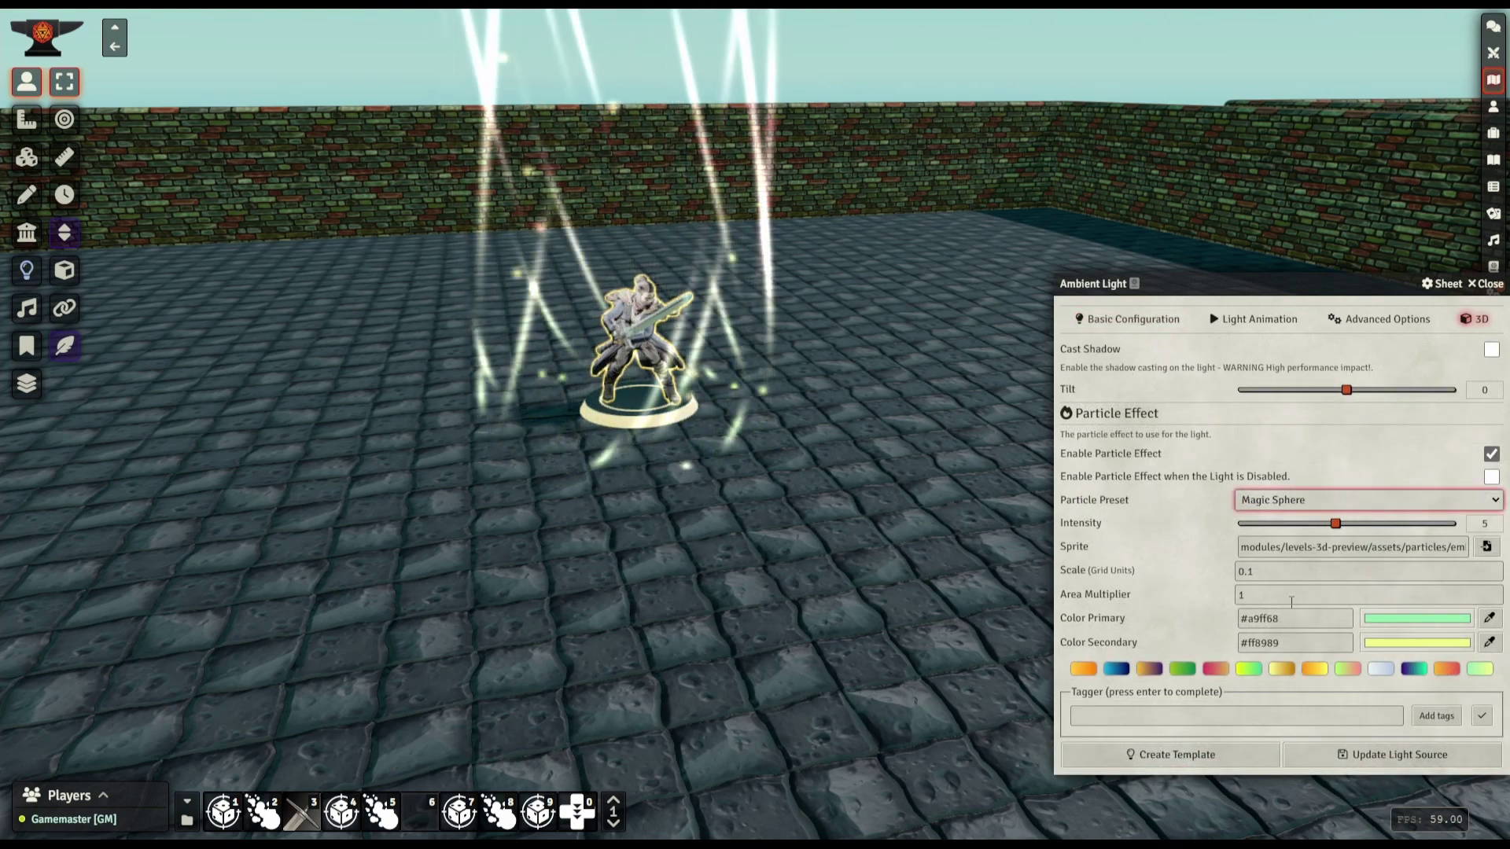
left_click(1149, 320)
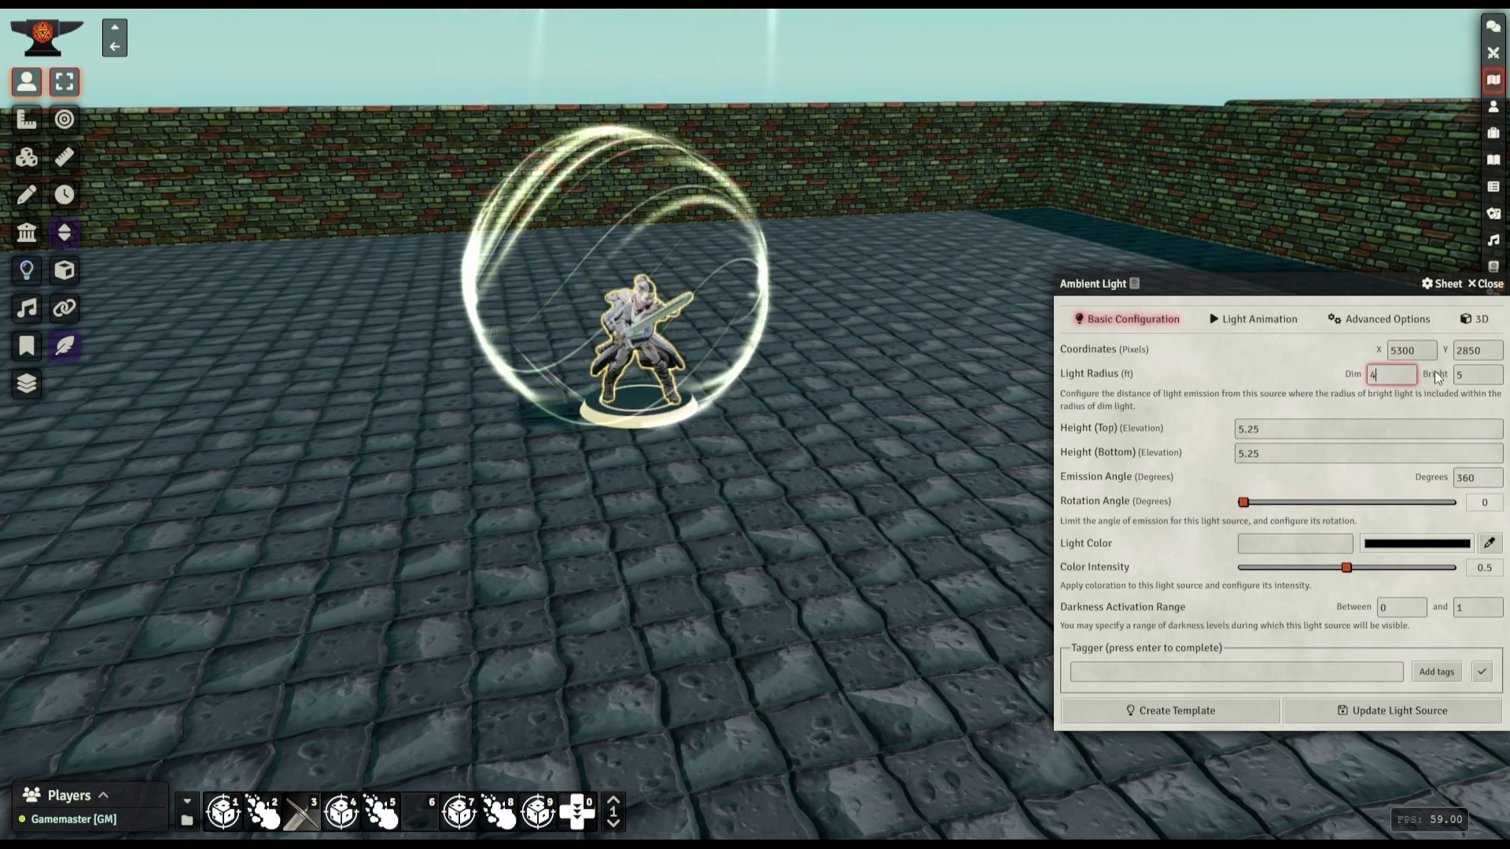
double_click(1468, 372)
type("20")
left_click(1397, 375)
scroll(875, 530, "down", 6)
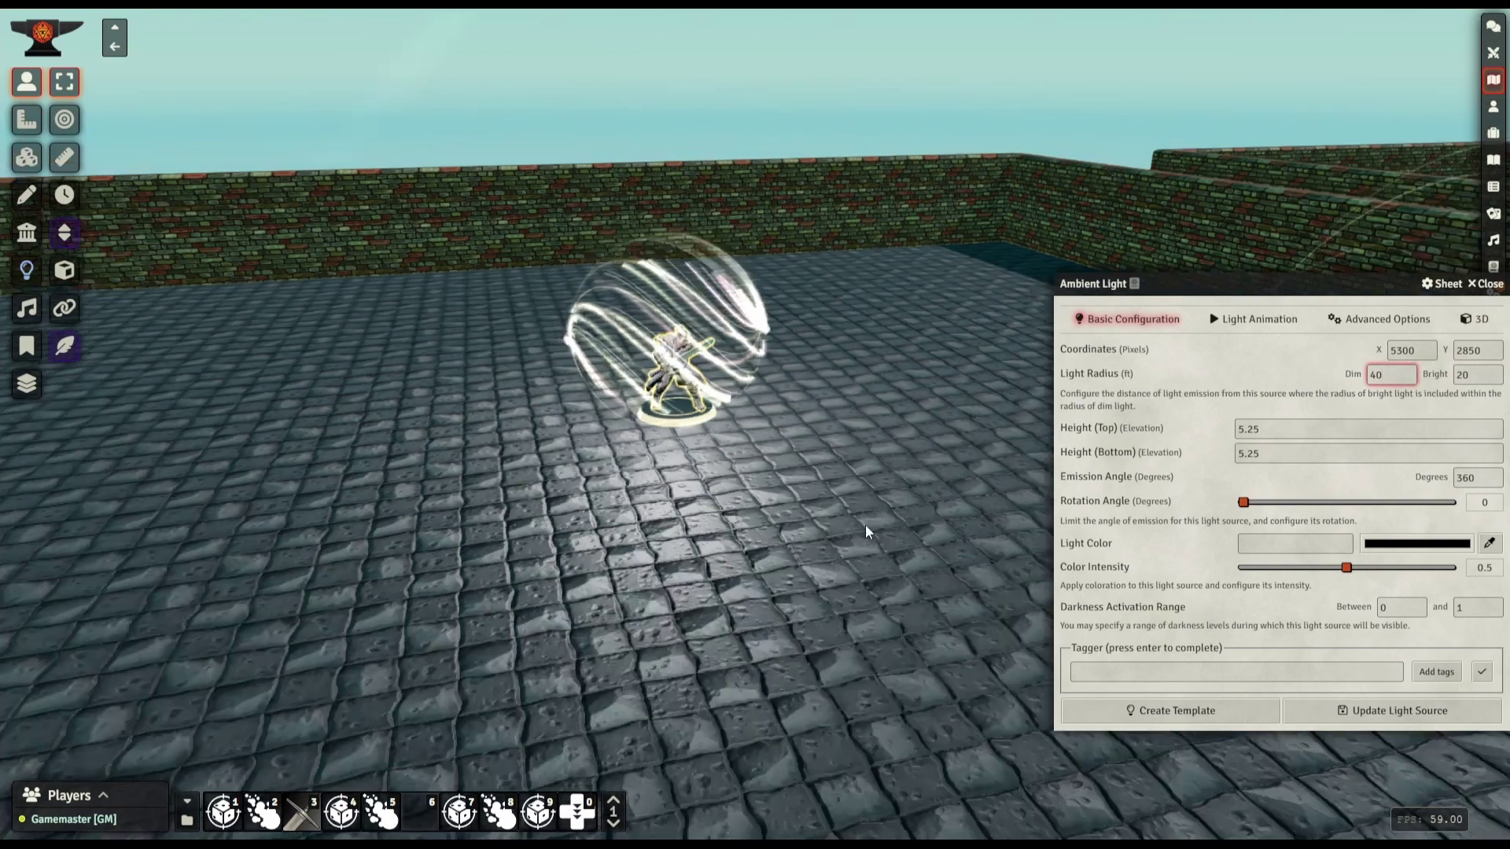
scroll(858, 531, "down", 3)
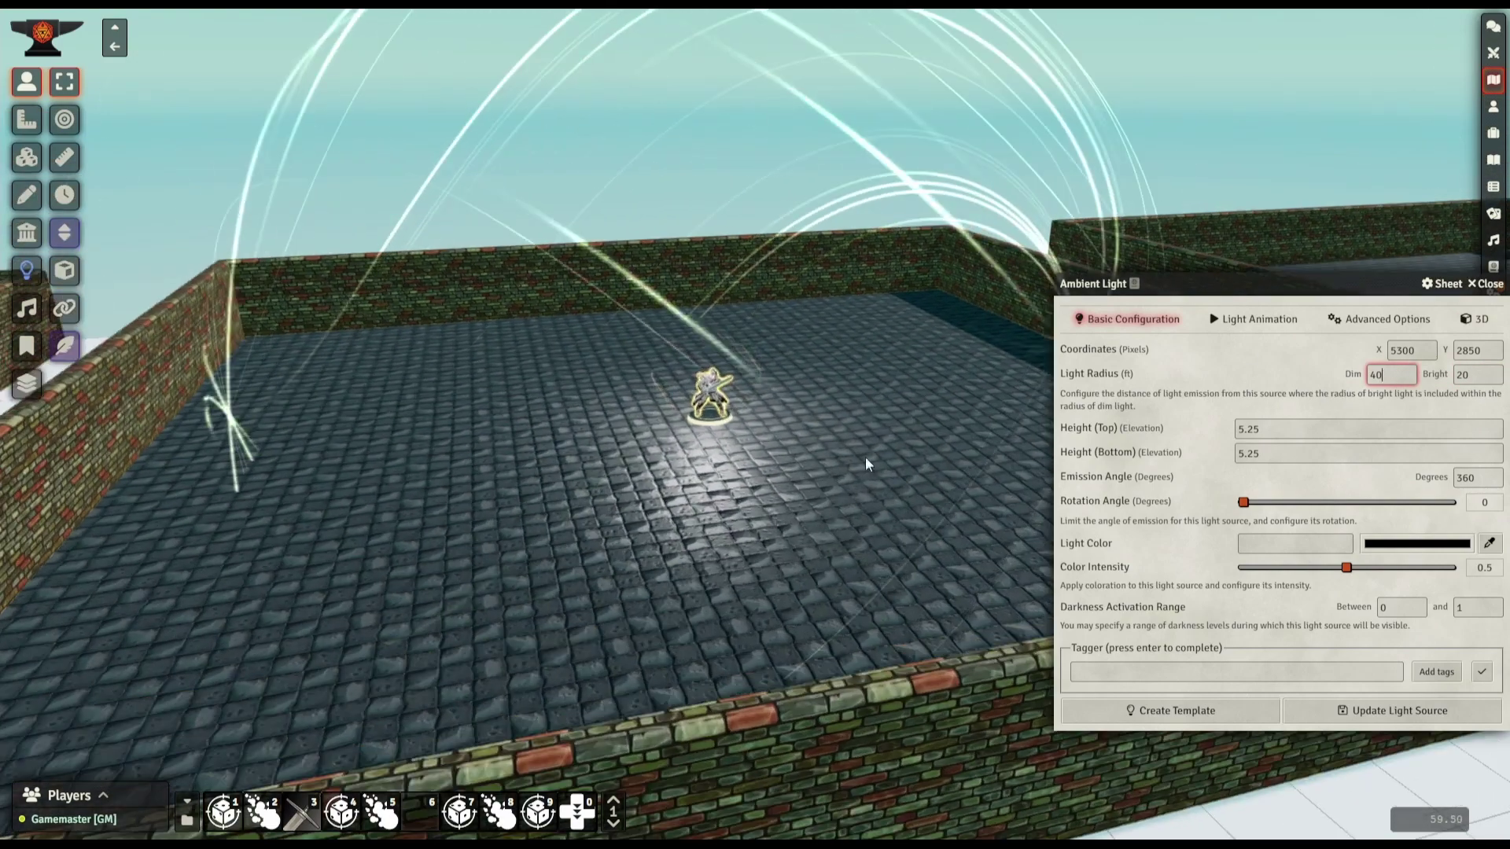
left_click_drag(884, 473, 837, 557)
scroll(837, 563, "up", 3)
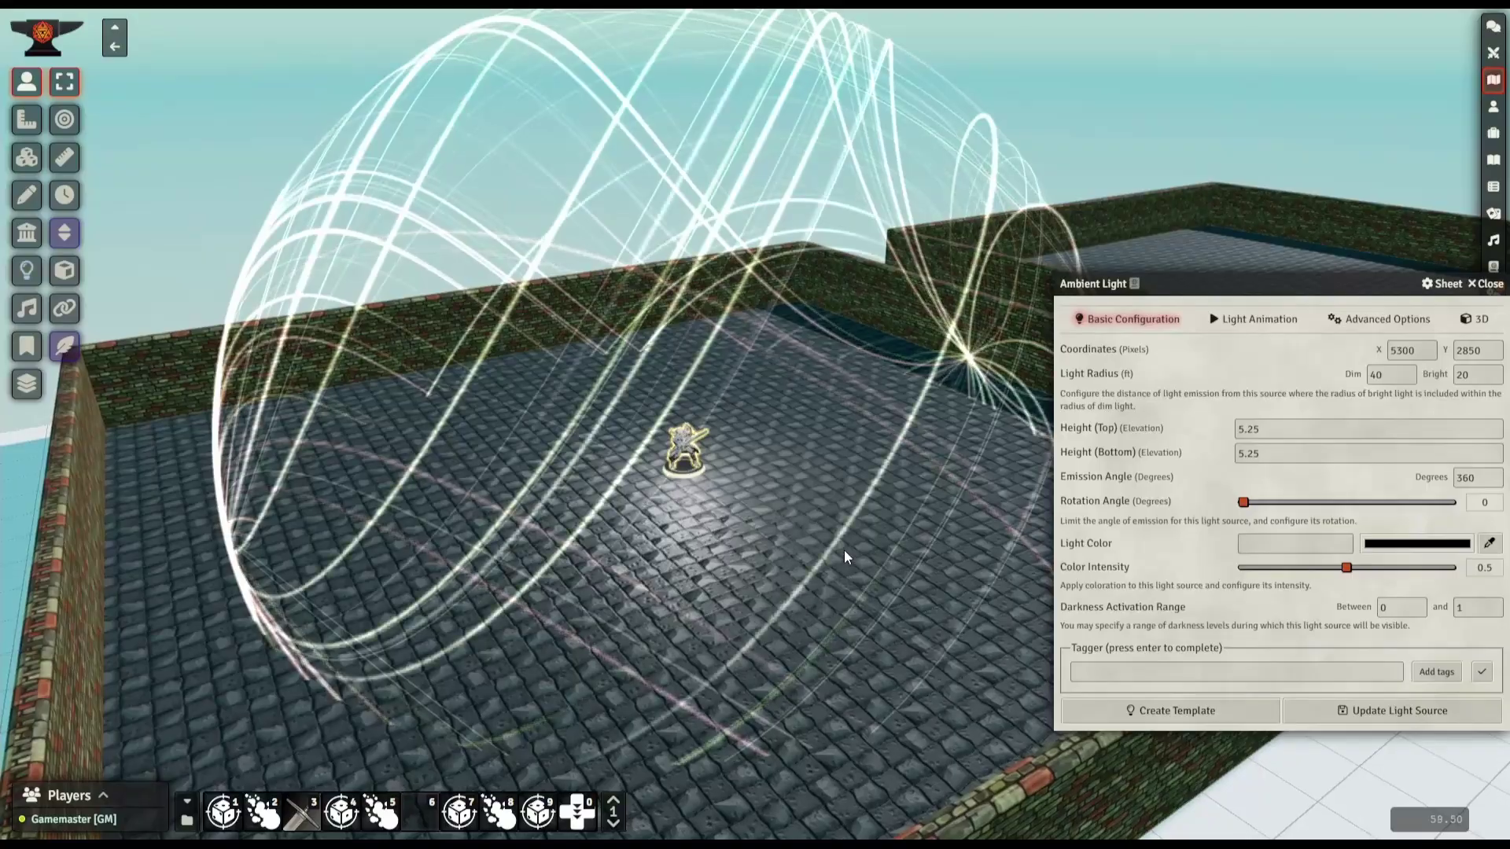
left_click_drag(839, 560, 765, 567)
right_click_drag(767, 566, 928, 594)
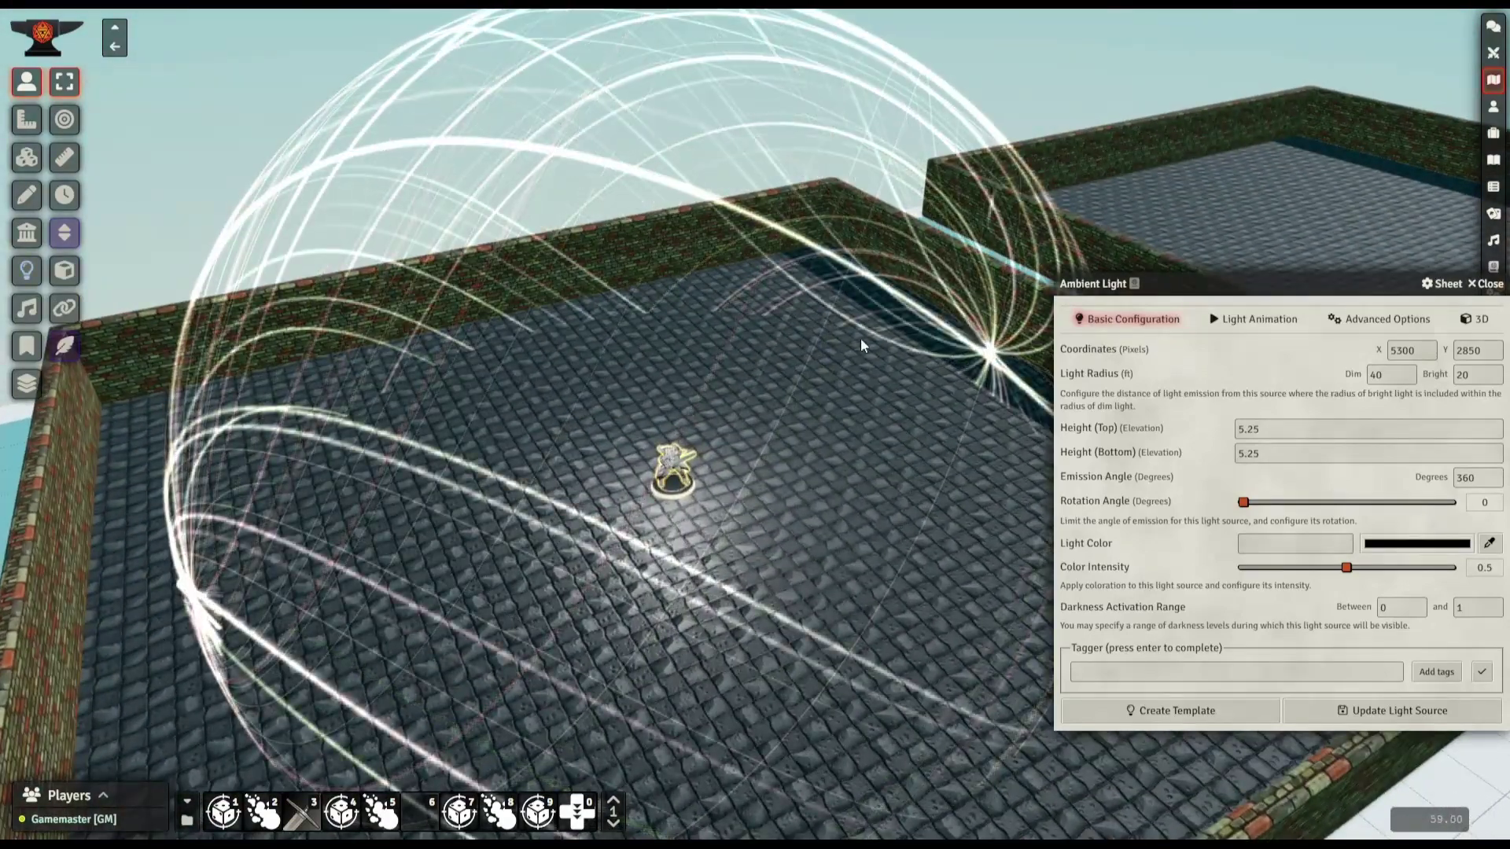
Switch back to the lighting controls, go to the next disabled light, and close the Magic Sphere light's settings
right_click_drag(910, 402, 540, 564)
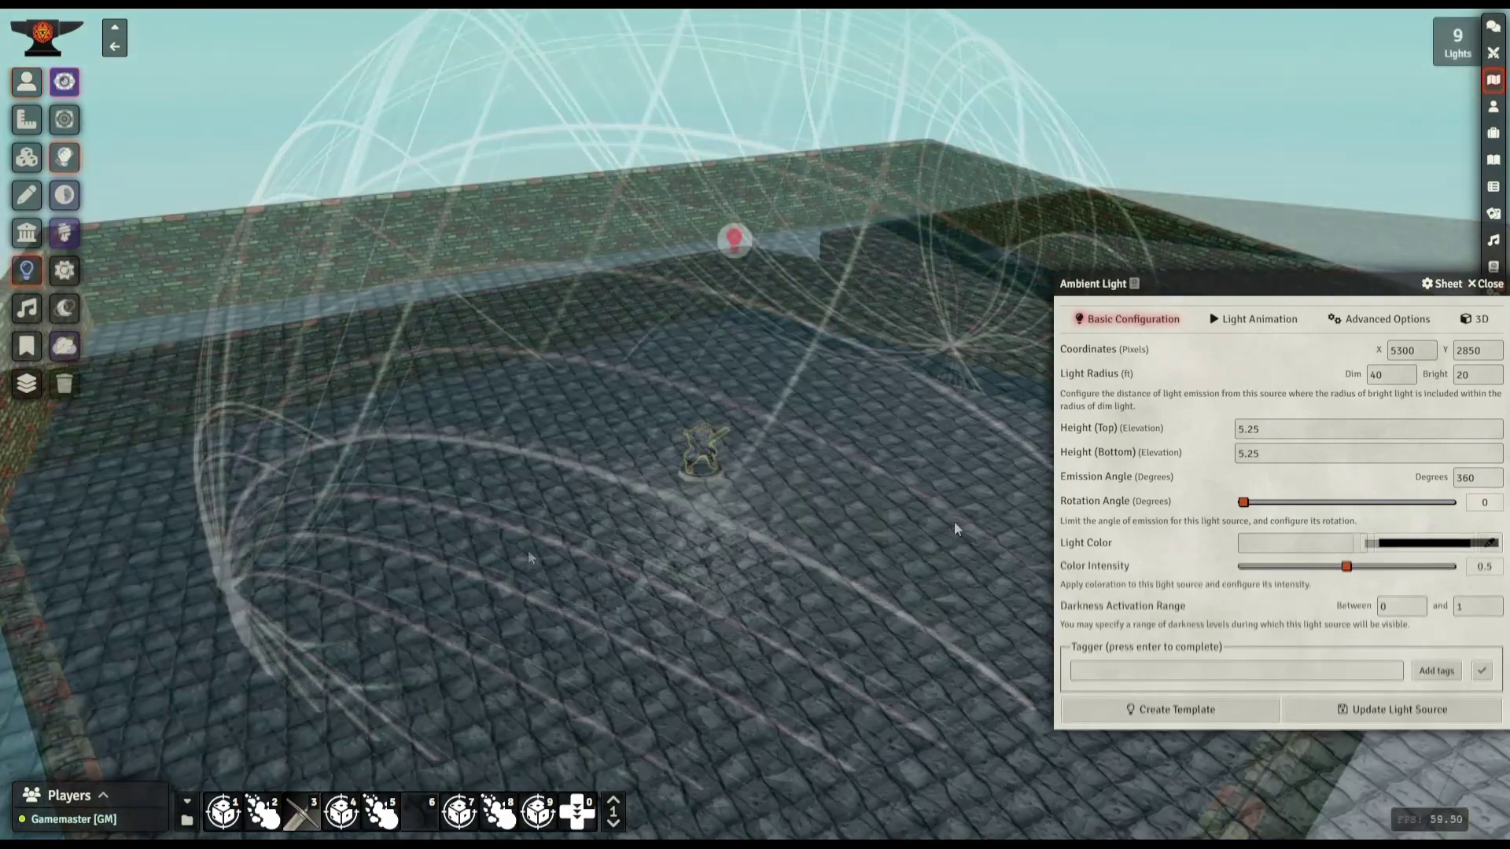
right_click_drag(957, 529, 863, 519)
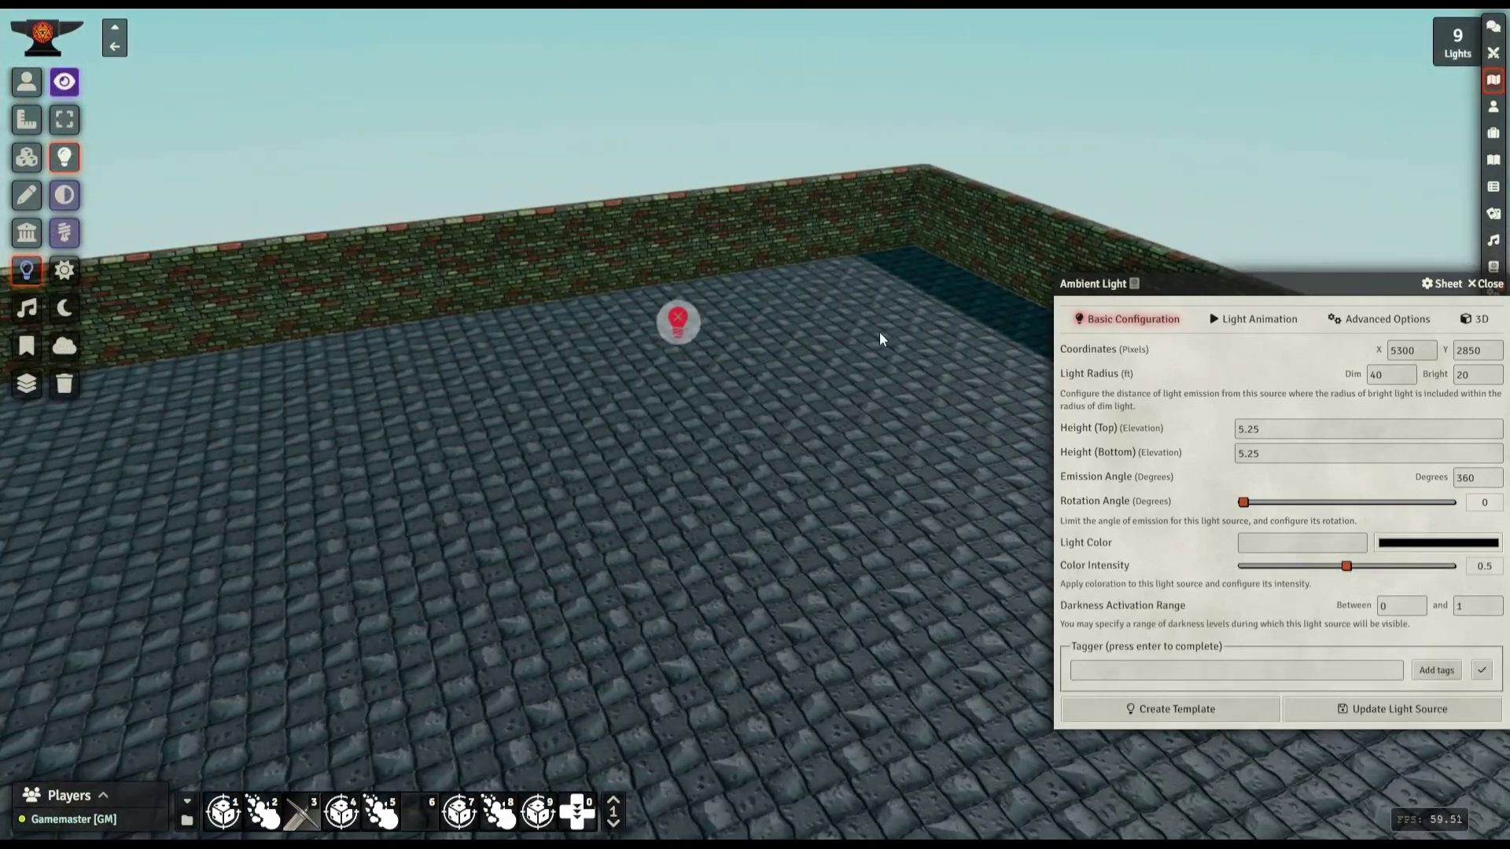
left_click(1473, 284)
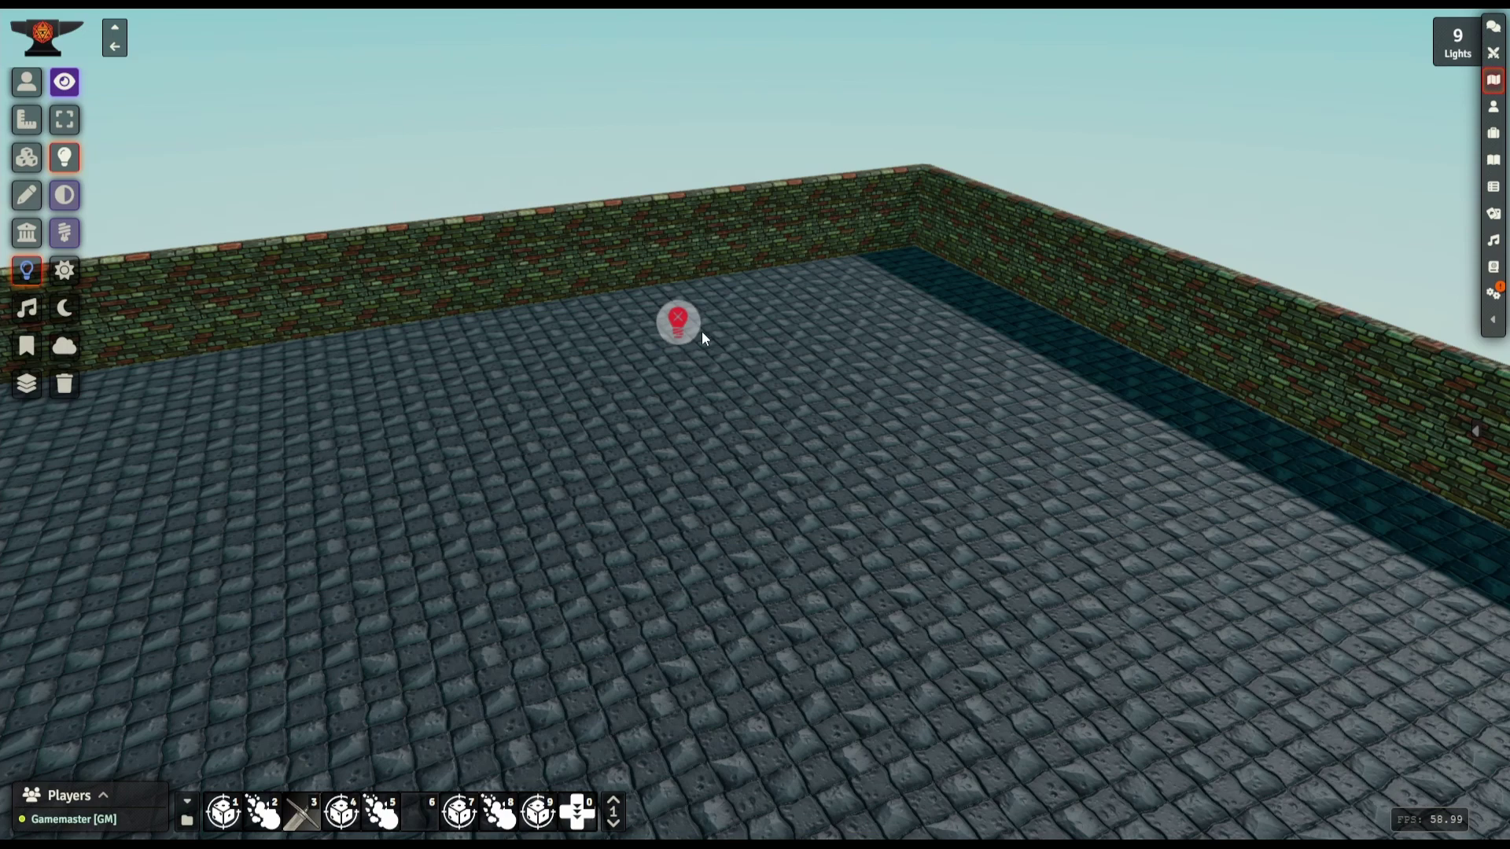
Open the disabled light's settings, move the settings window clear of the light, and enable the light
double_click(680, 323)
left_click_drag(246, 168, 1206, 203)
left_click(994, 236)
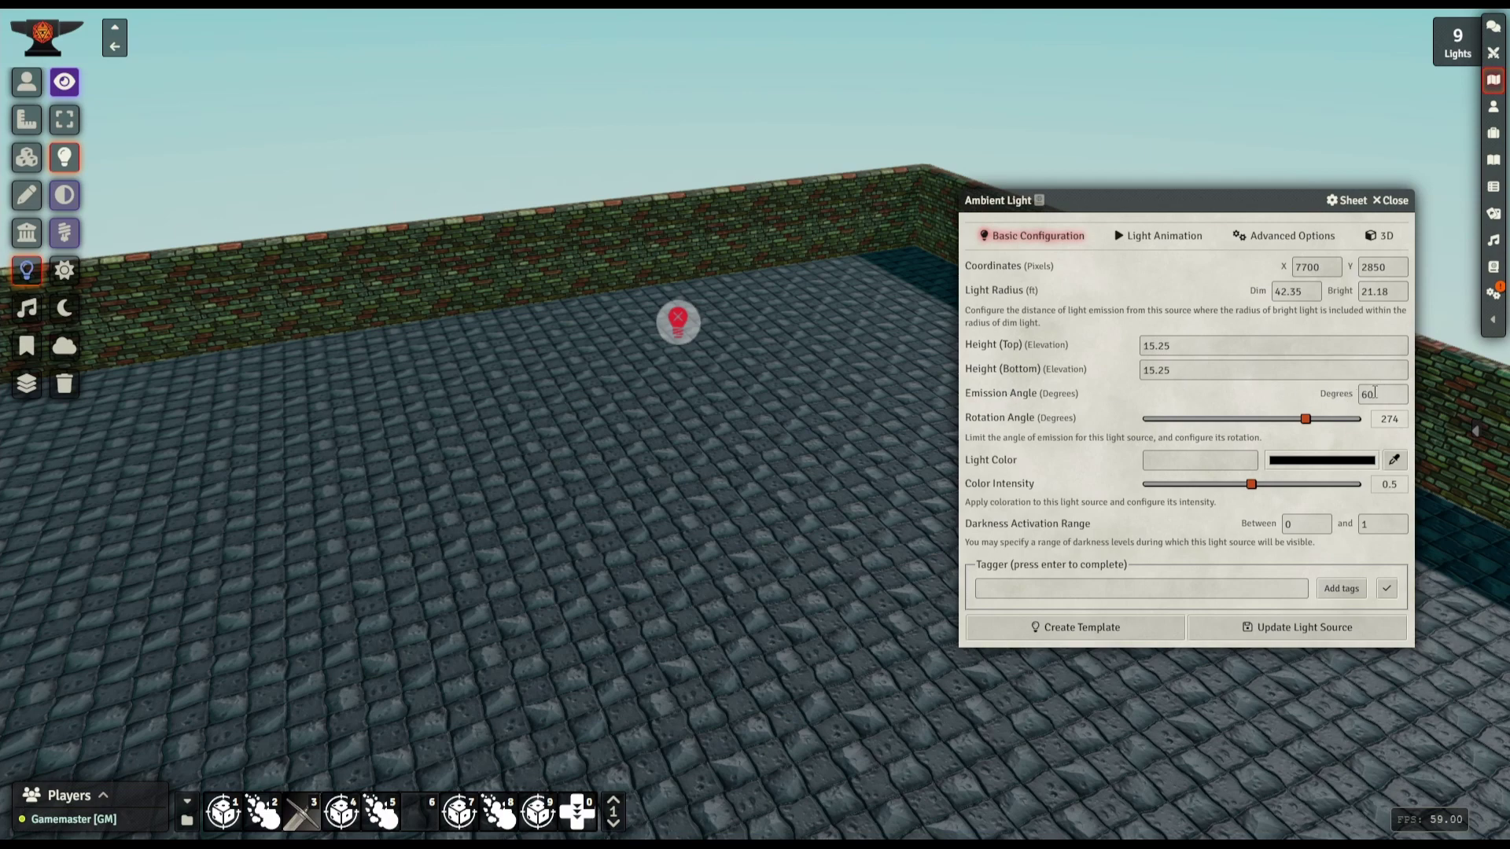
right_click(683, 312)
right_click_drag(625, 521, 475, 515)
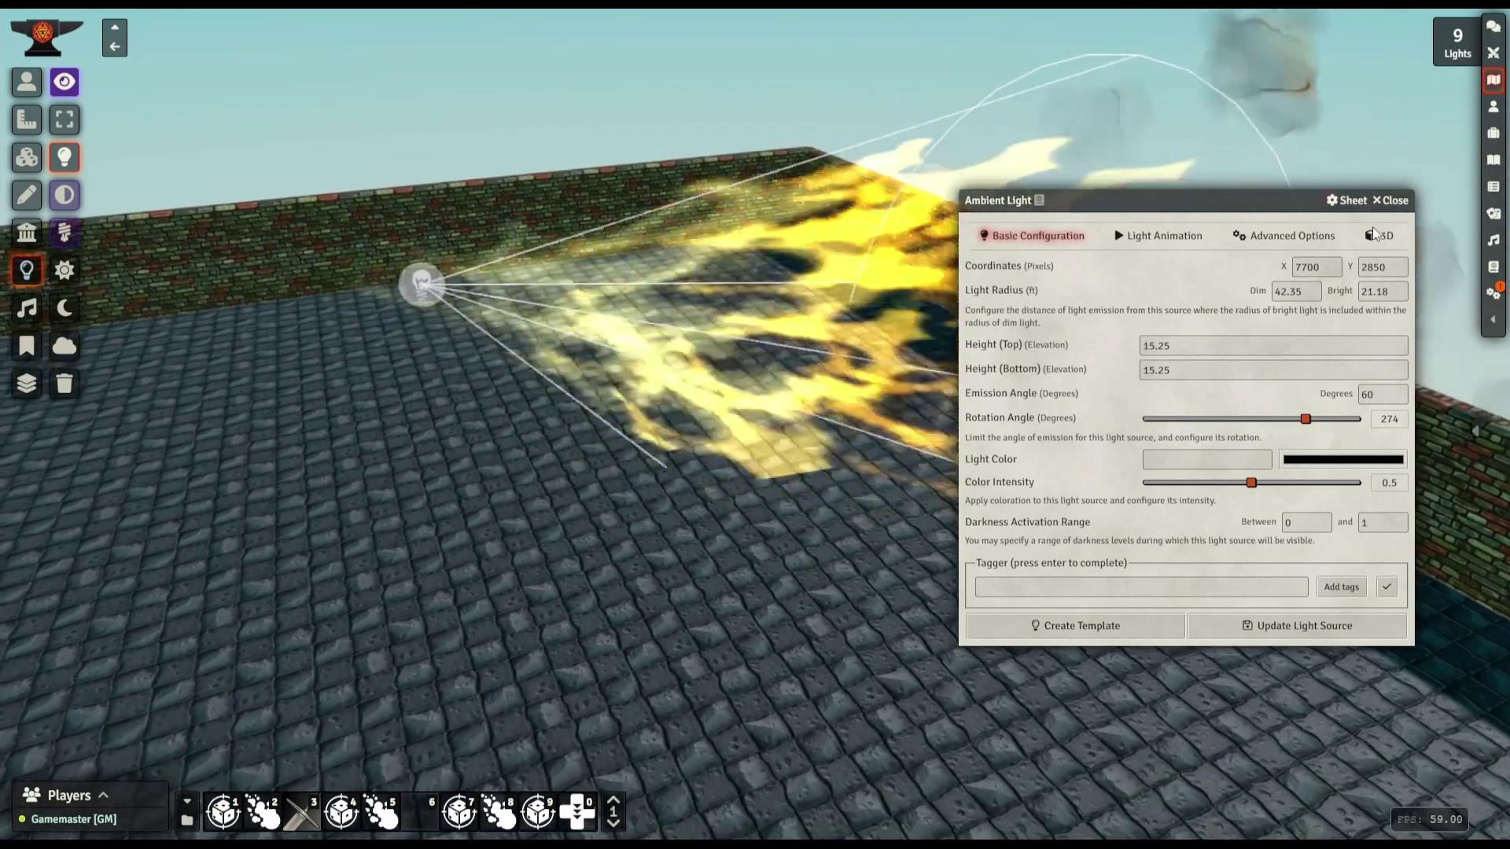
Bring up the light's 3D settings and tilt the Flamethrower effect to -32
left_click(1380, 235)
left_click_drag(1185, 209, 1282, 352)
left_click(1329, 563)
left_click(1098, 583)
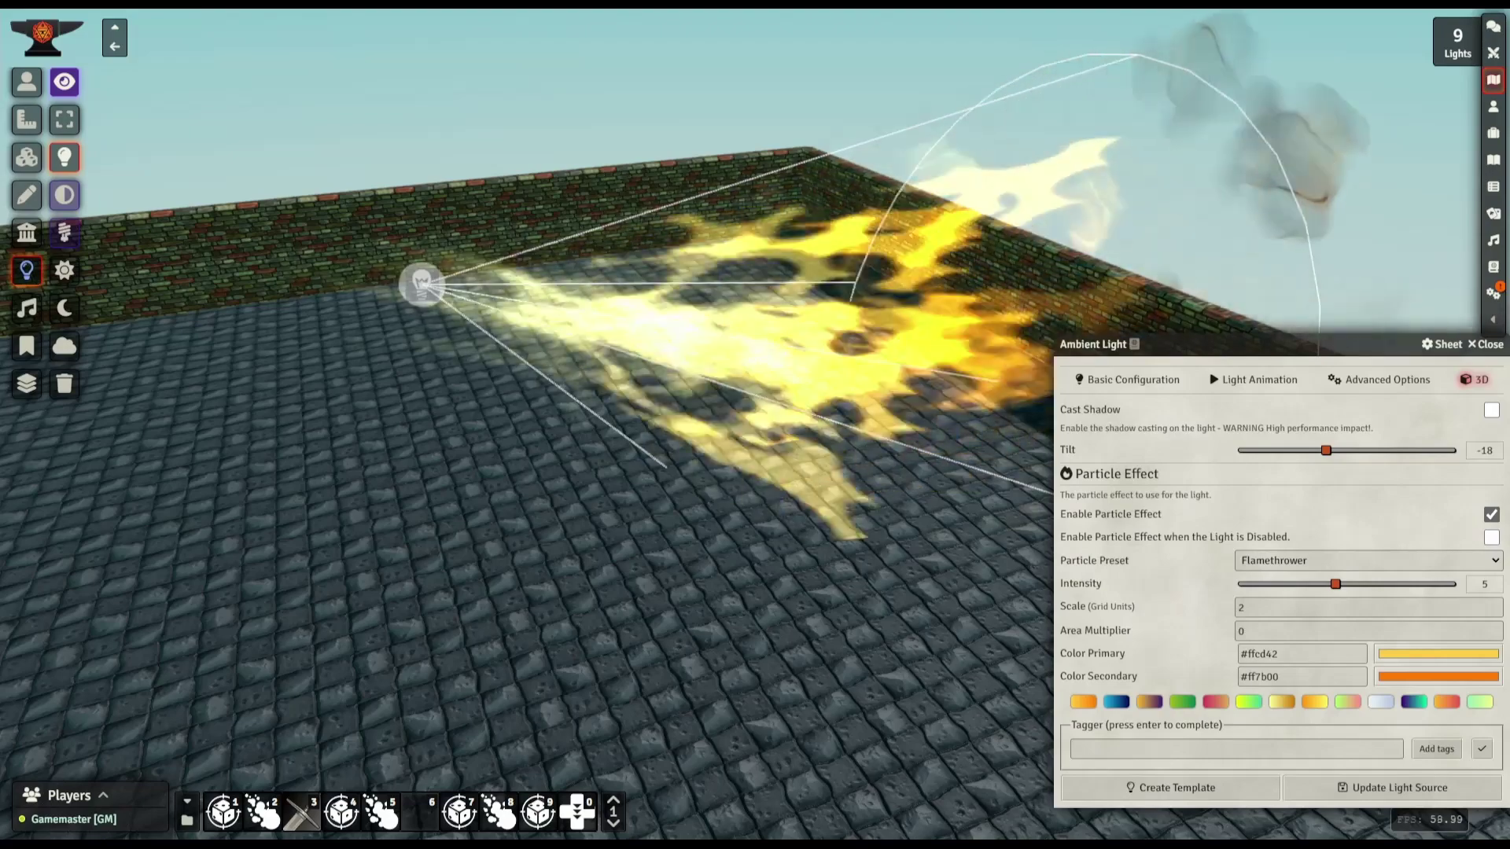
left_click_drag(1326, 451, 1378, 455)
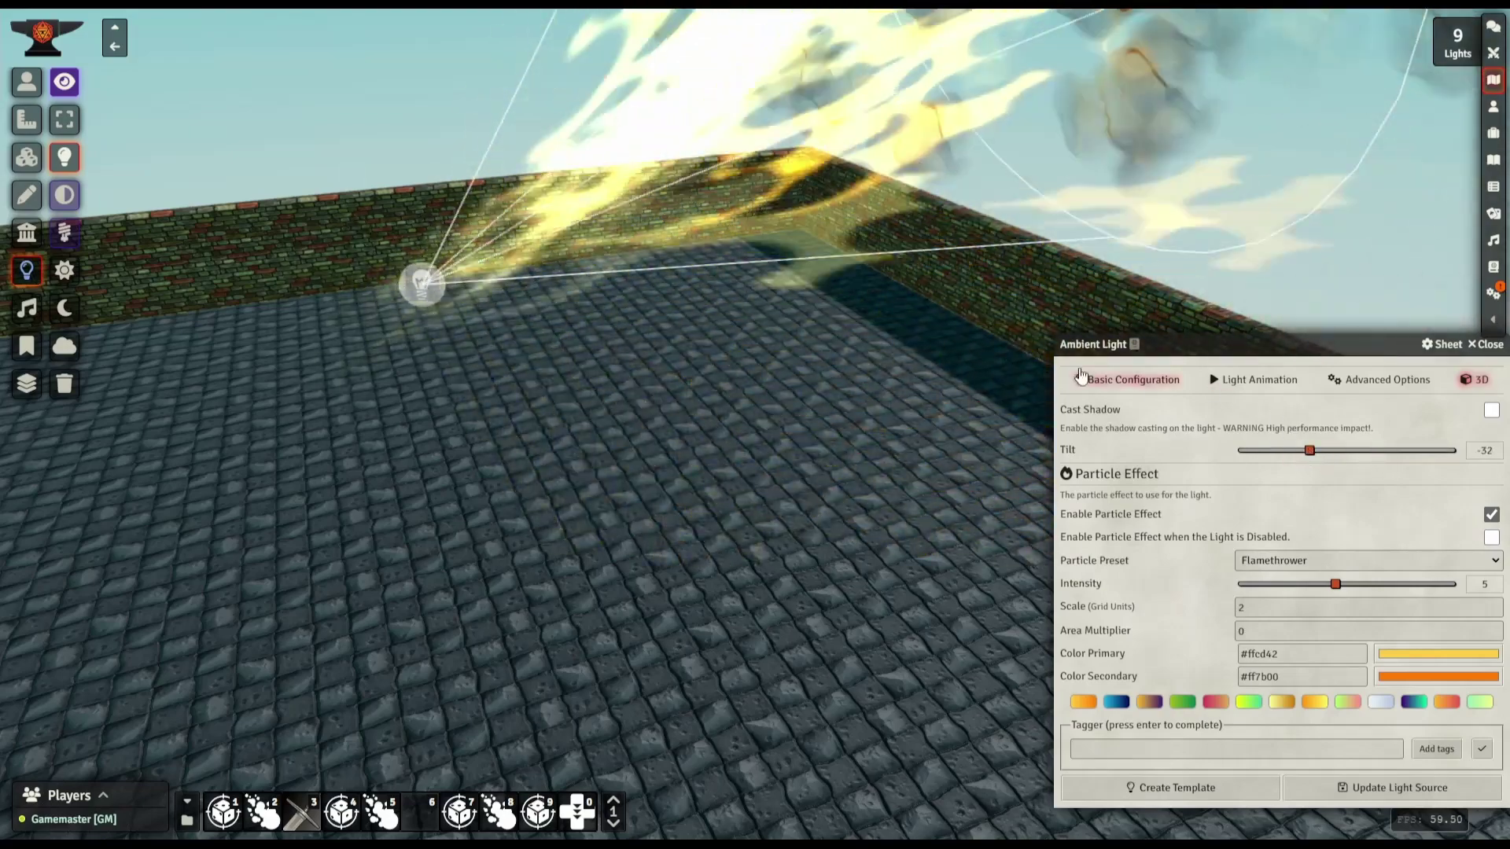
Sweep the flamethrower light through different rotation angles, including 175 and 281 degrees, and leave it aimed across the floor
left_click(1132, 379)
left_click(1345, 563)
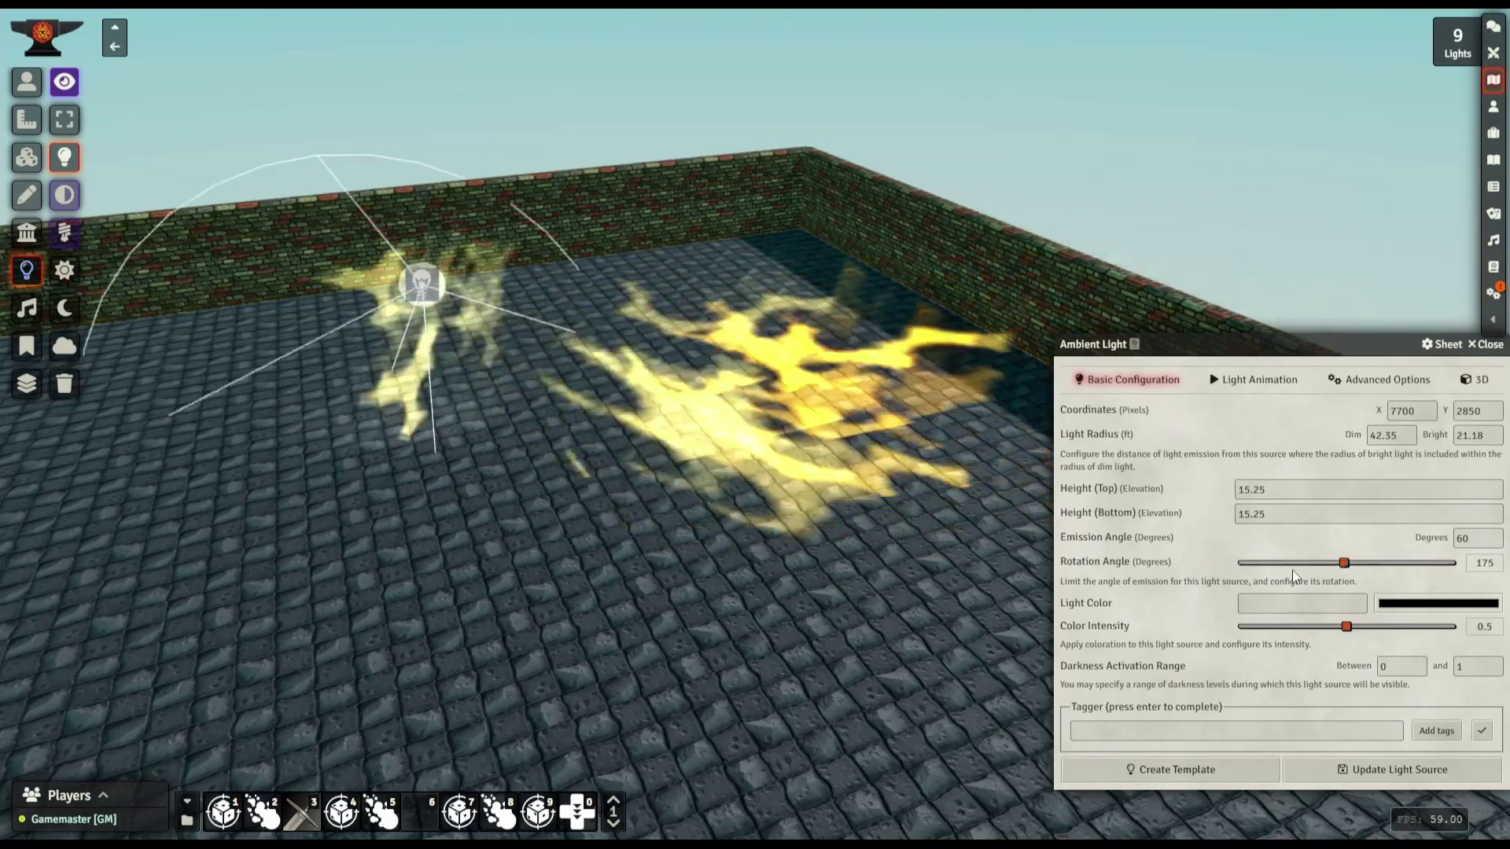
left_click(1404, 564)
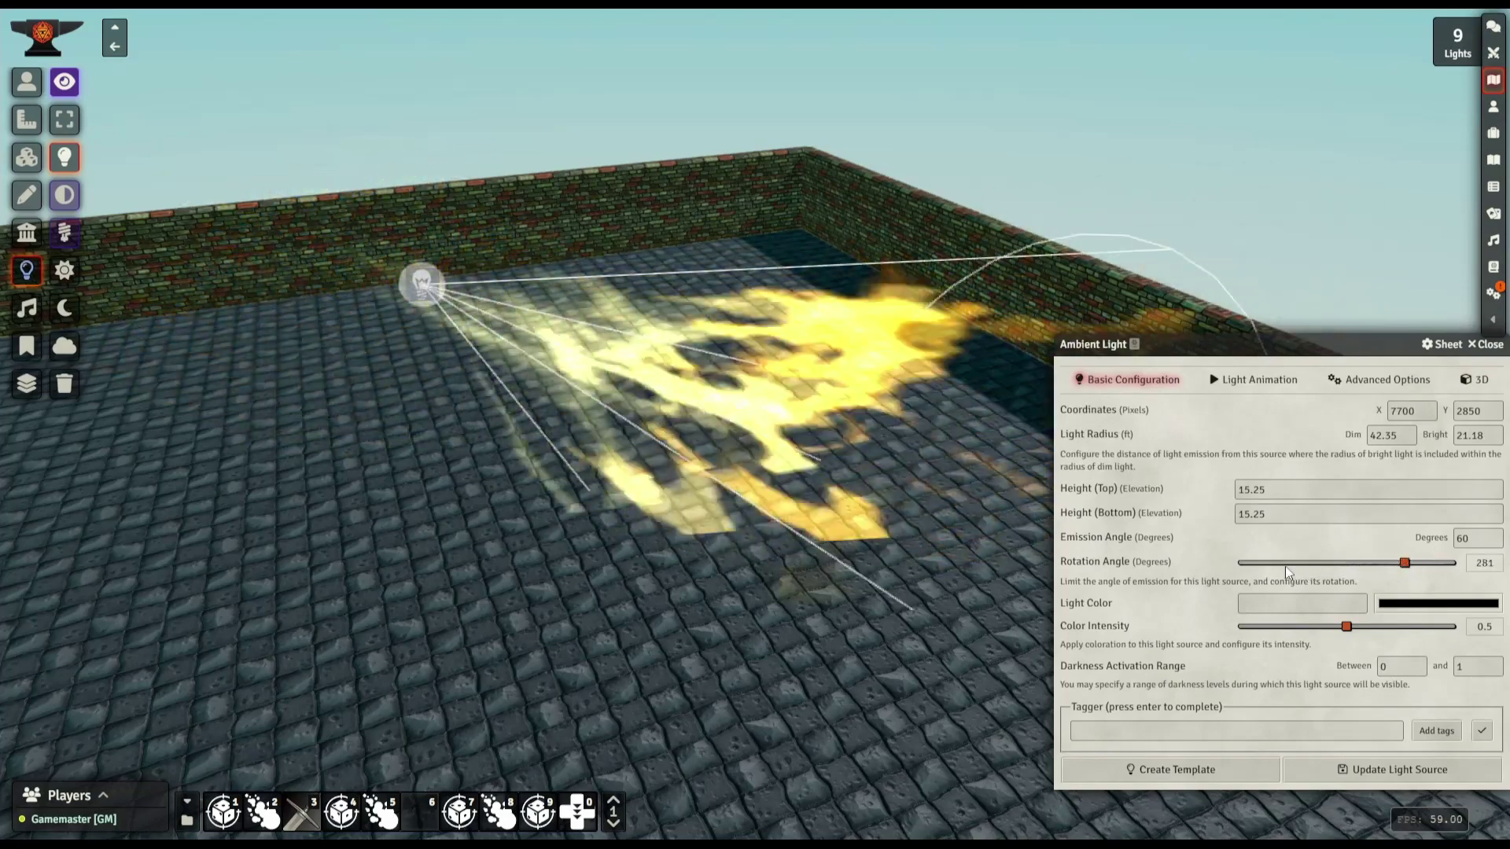
left_click(1286, 565)
left_click(1416, 565)
left_click(1395, 568)
left_click_drag(1395, 574, 1378, 563)
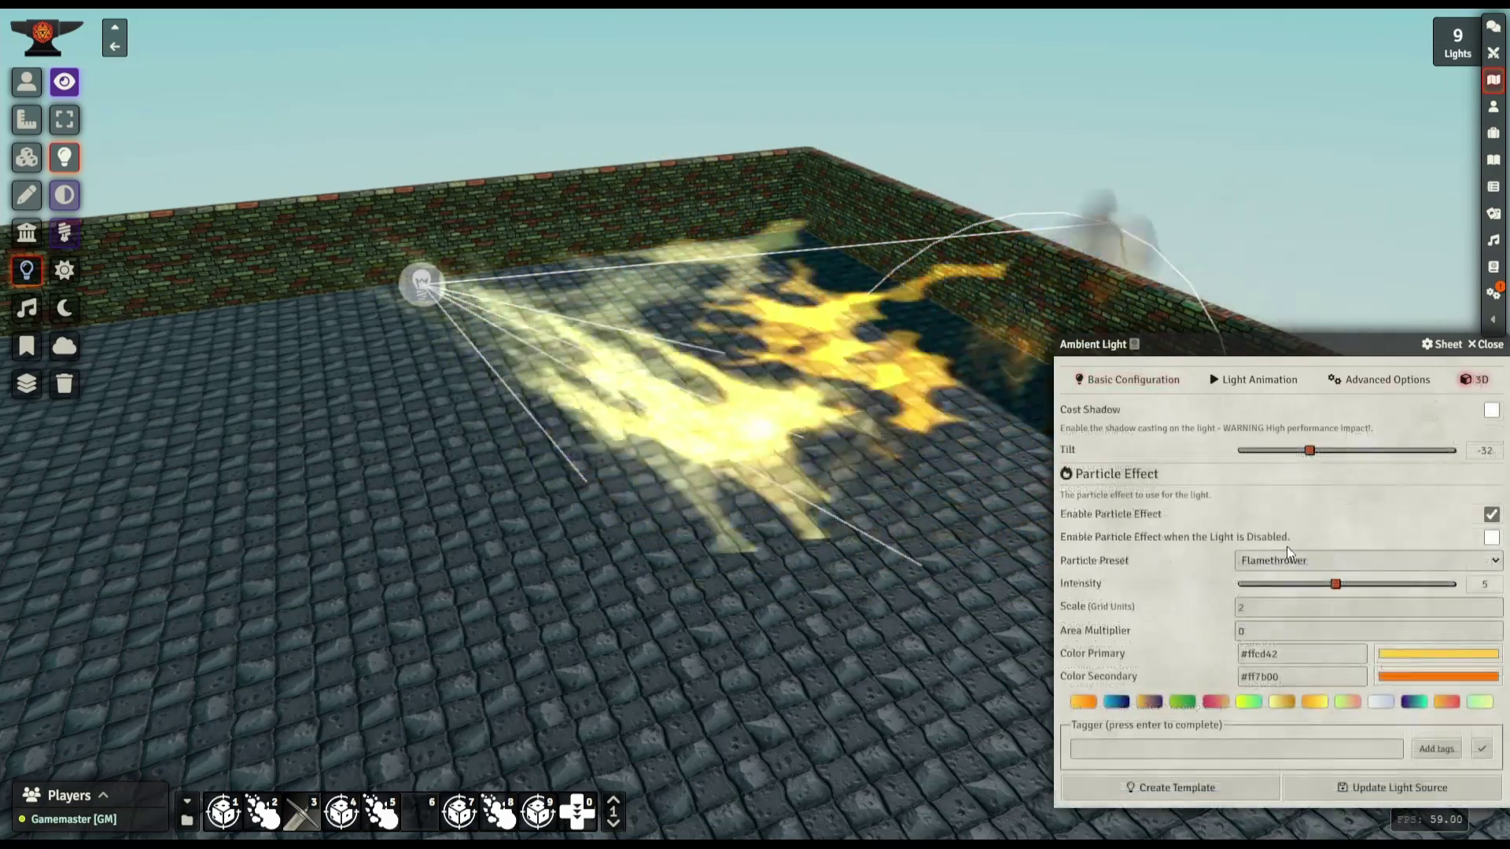
Change the light's particle preset to Frost and apply the pale gradient with colors #ebf4f5 and #b5c6e0
left_click(1288, 554)
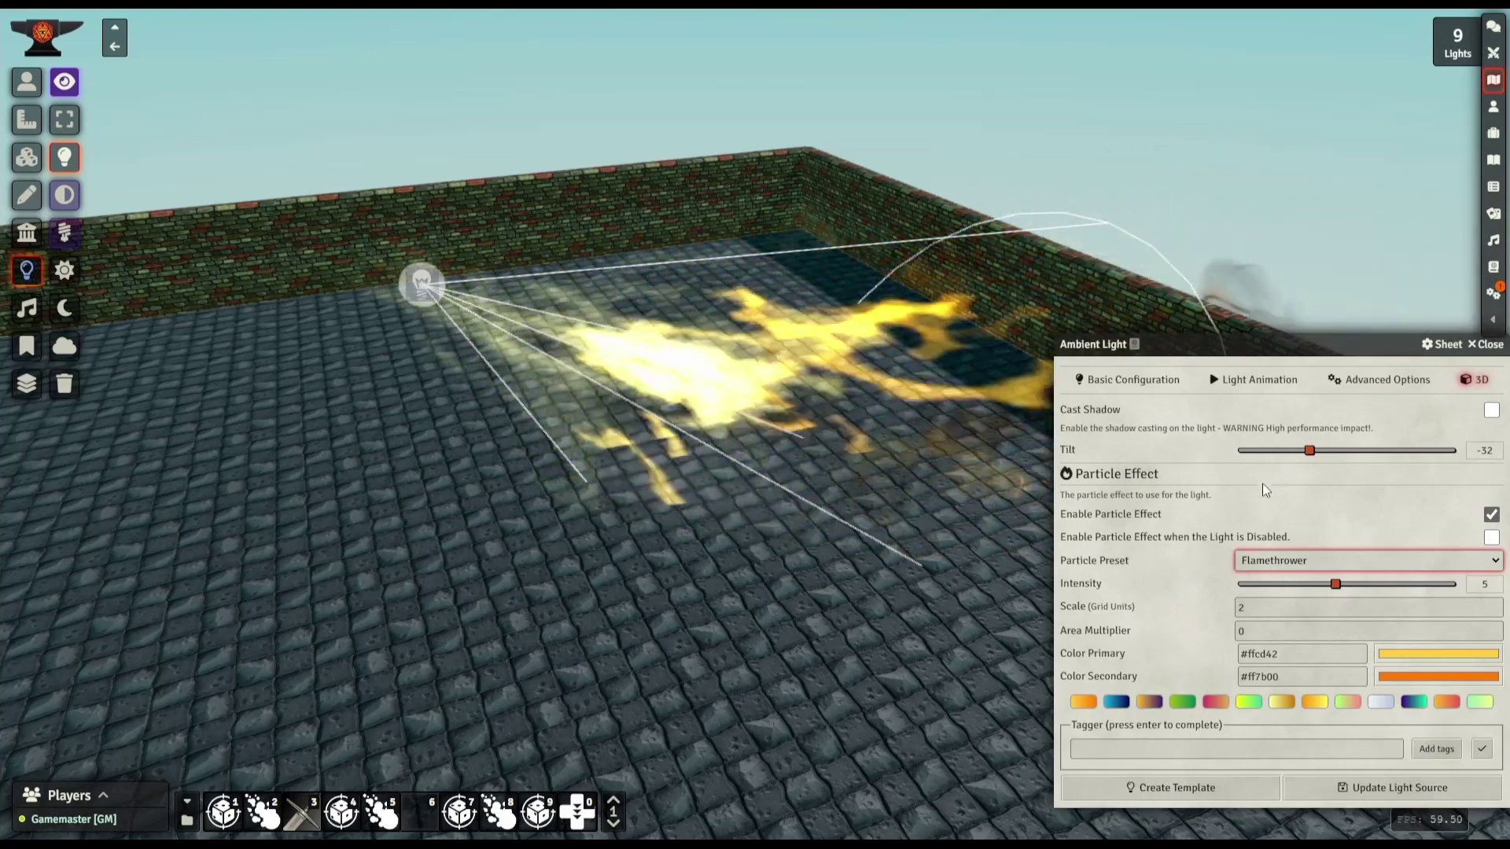
left_click(1272, 540)
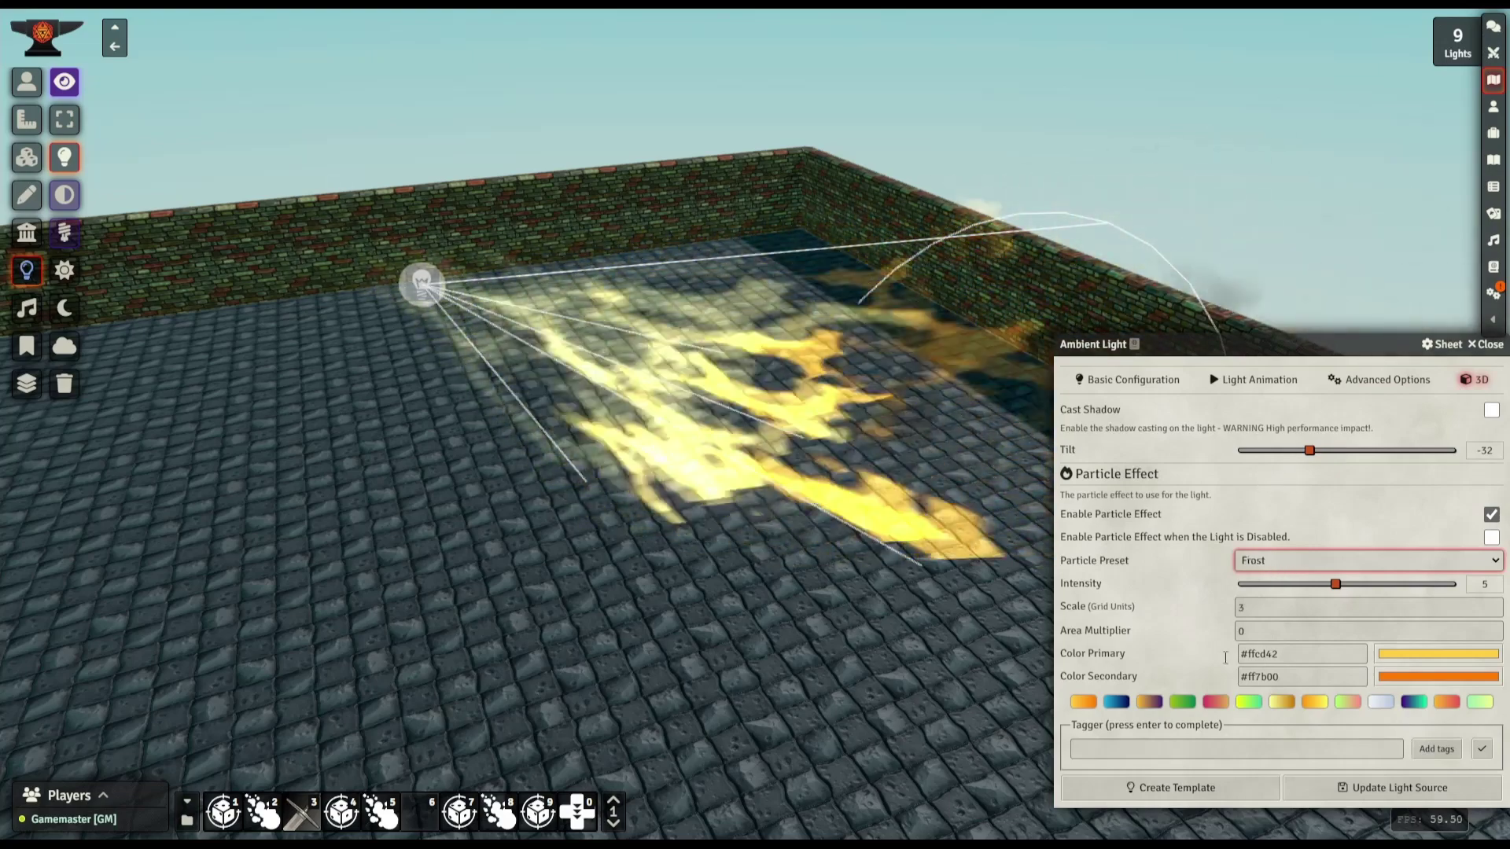
left_click(1380, 703)
left_click(1346, 591)
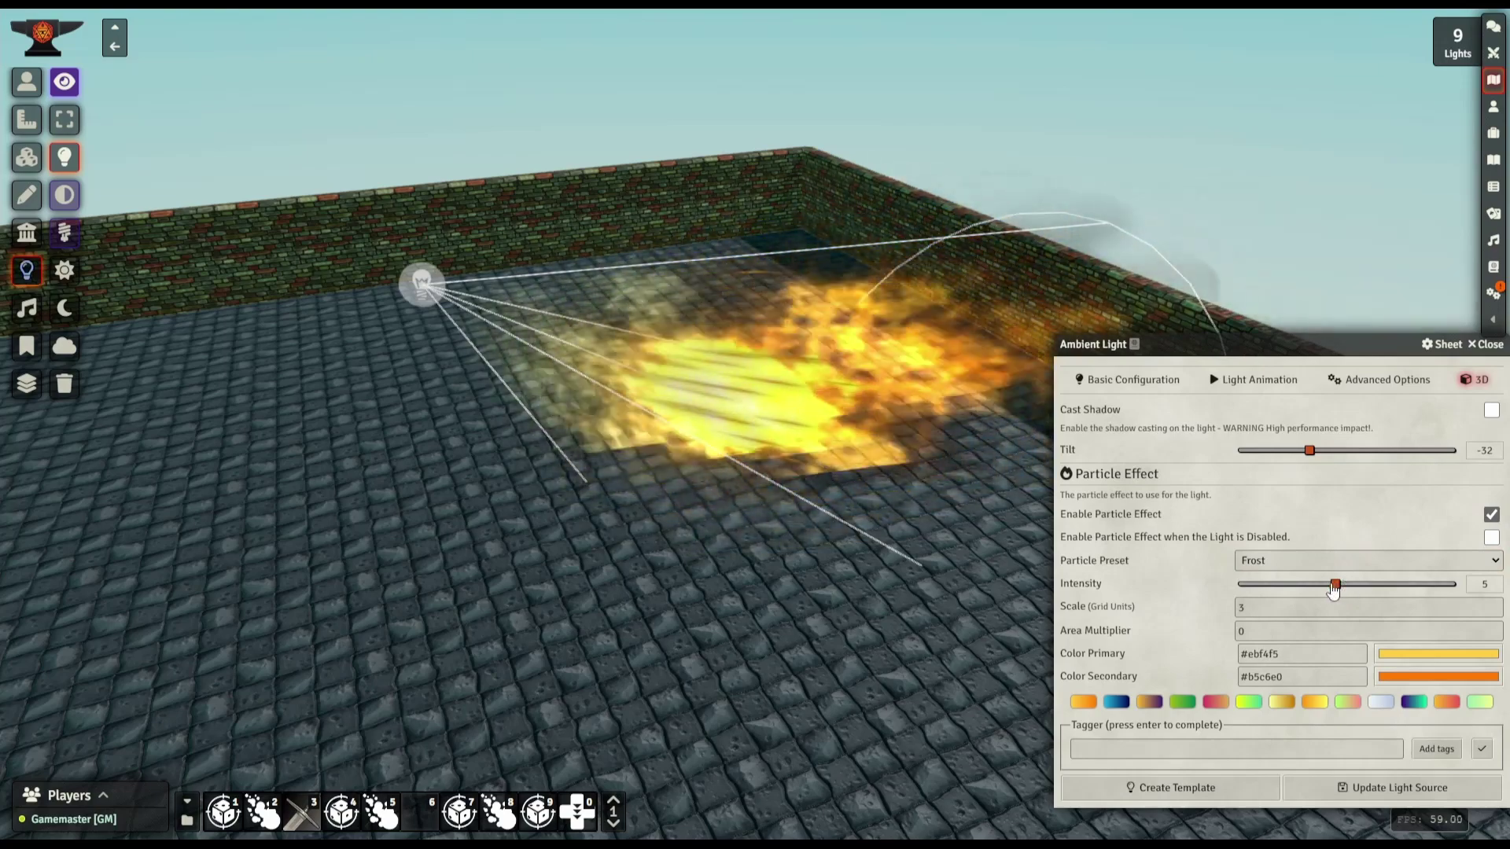
left_click(1335, 586)
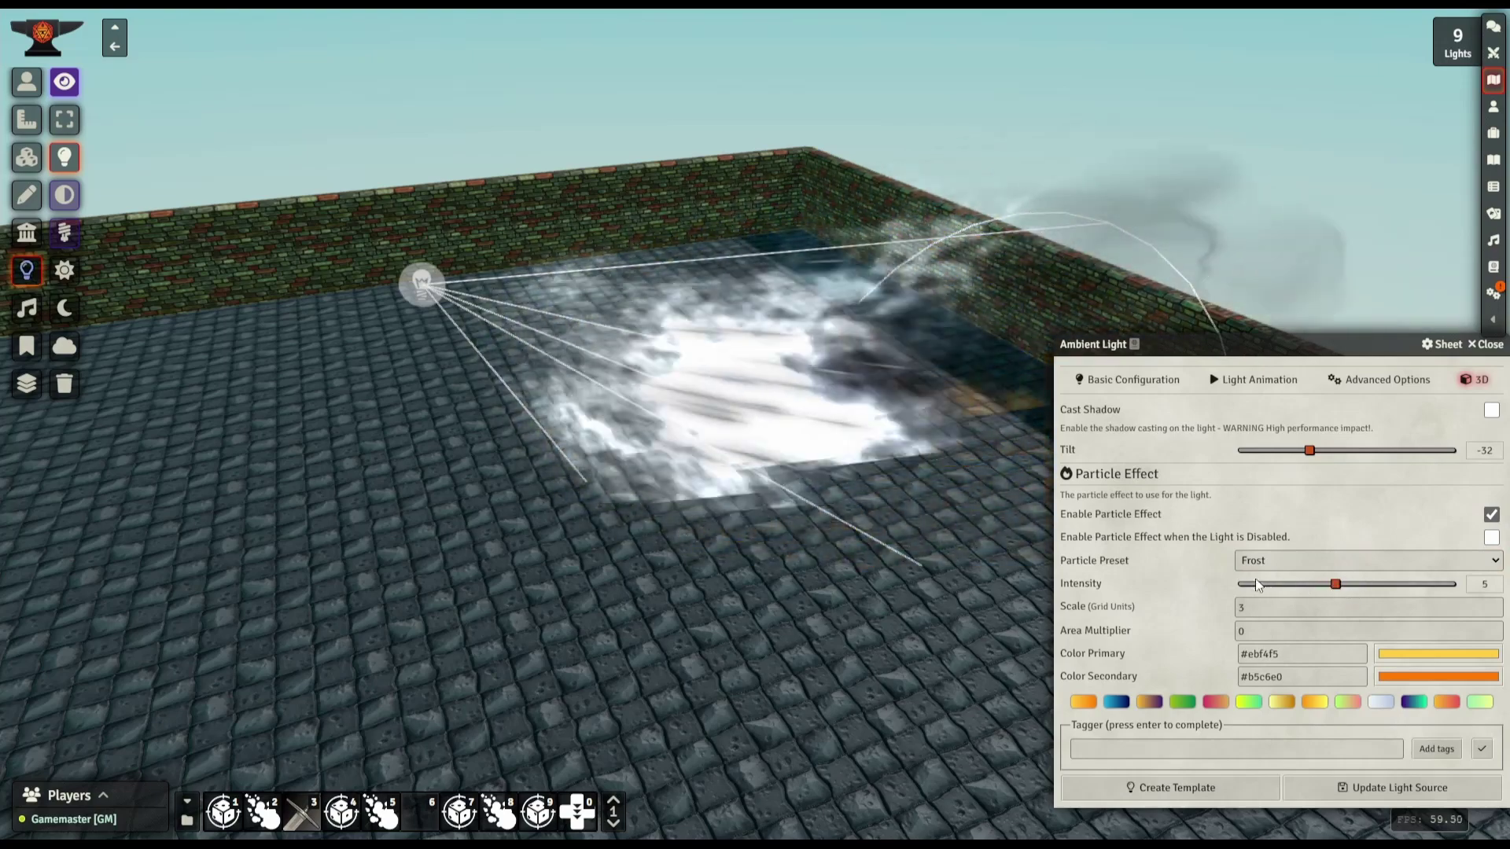
Set the Frost light's tilt to -11 and lower its particle intensity to 1
left_click(1334, 451)
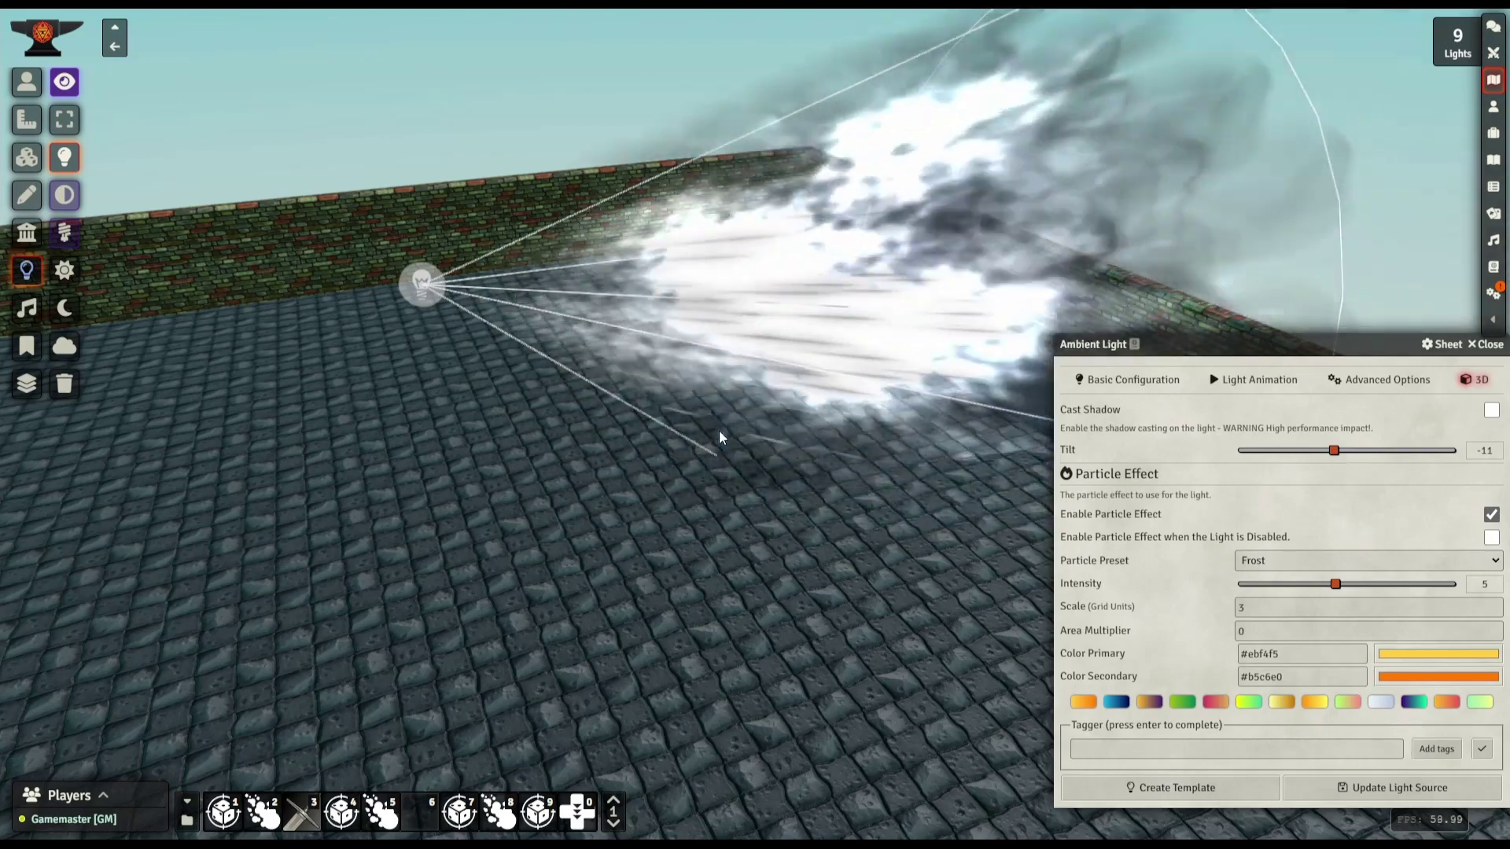
right_click_drag(725, 453, 762, 464)
left_click_drag(1334, 584, 1243, 586)
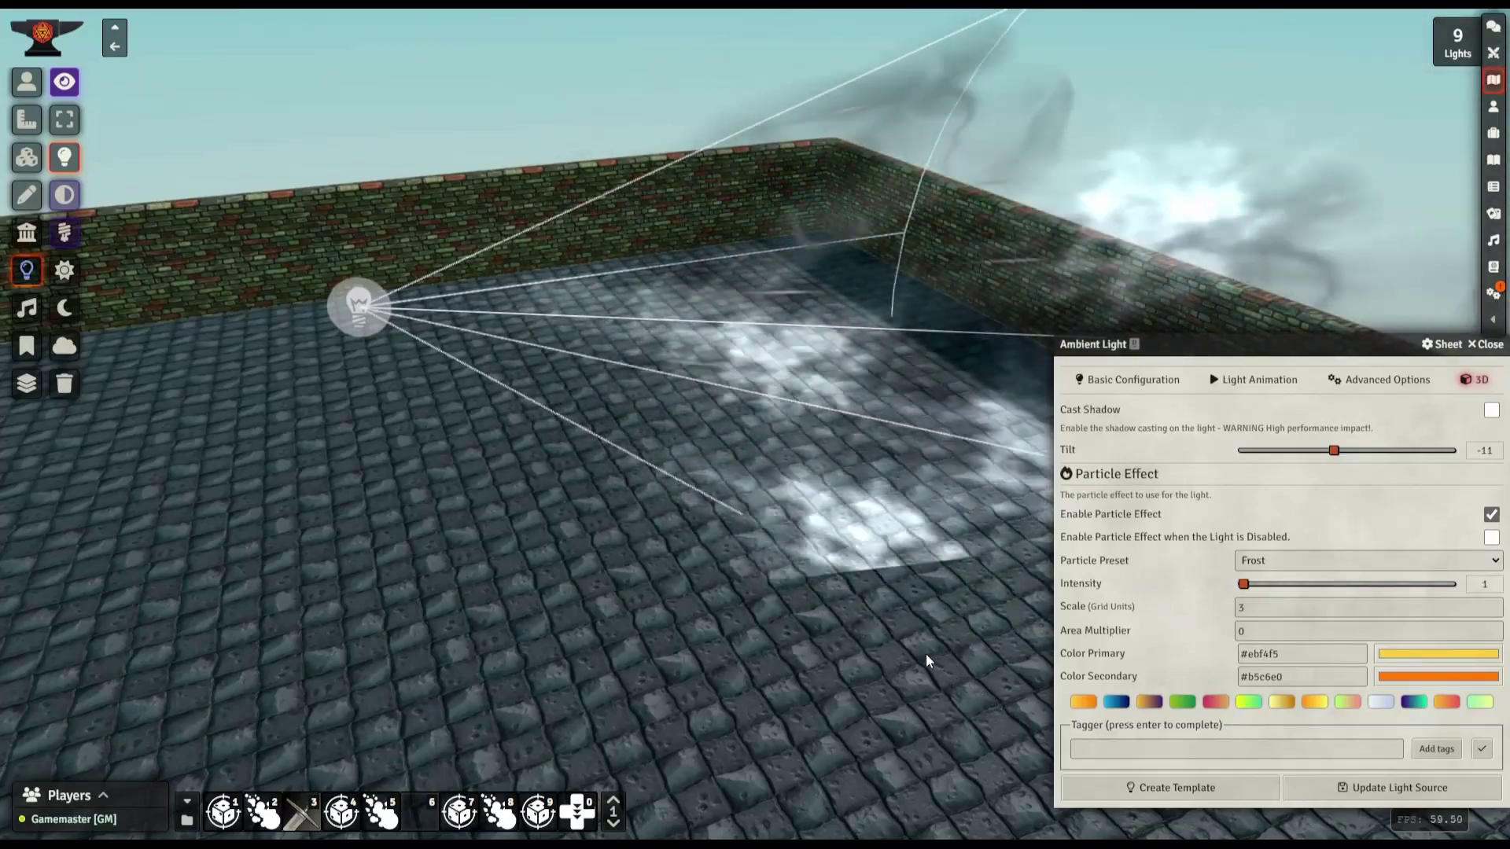
Change the light's particle preset to Poison Cloud and set its intensity to 9
right_click_drag(857, 578, 802, 499)
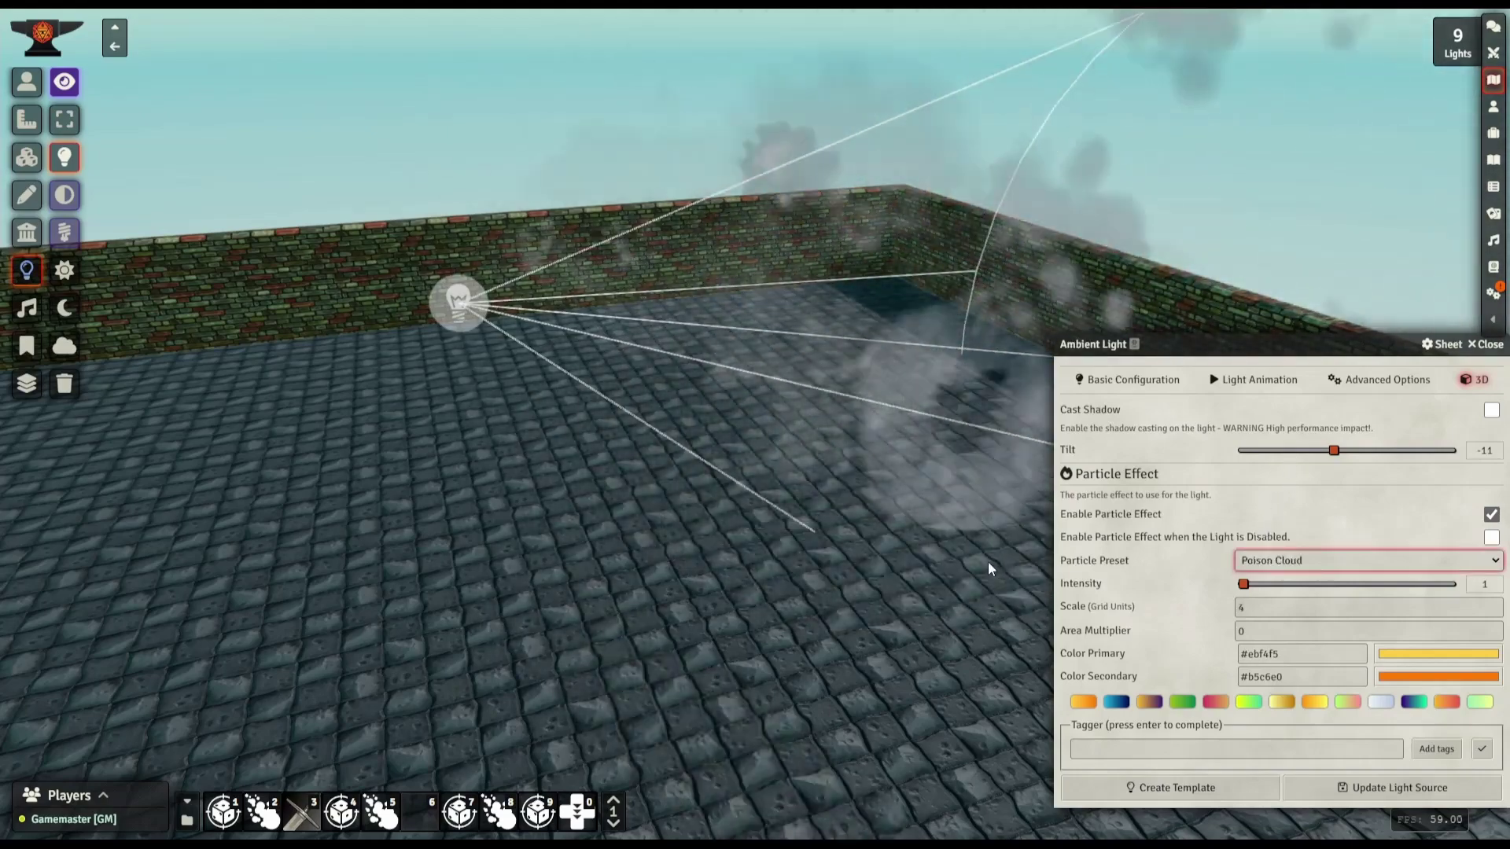
right_click_drag(819, 550, 800, 520)
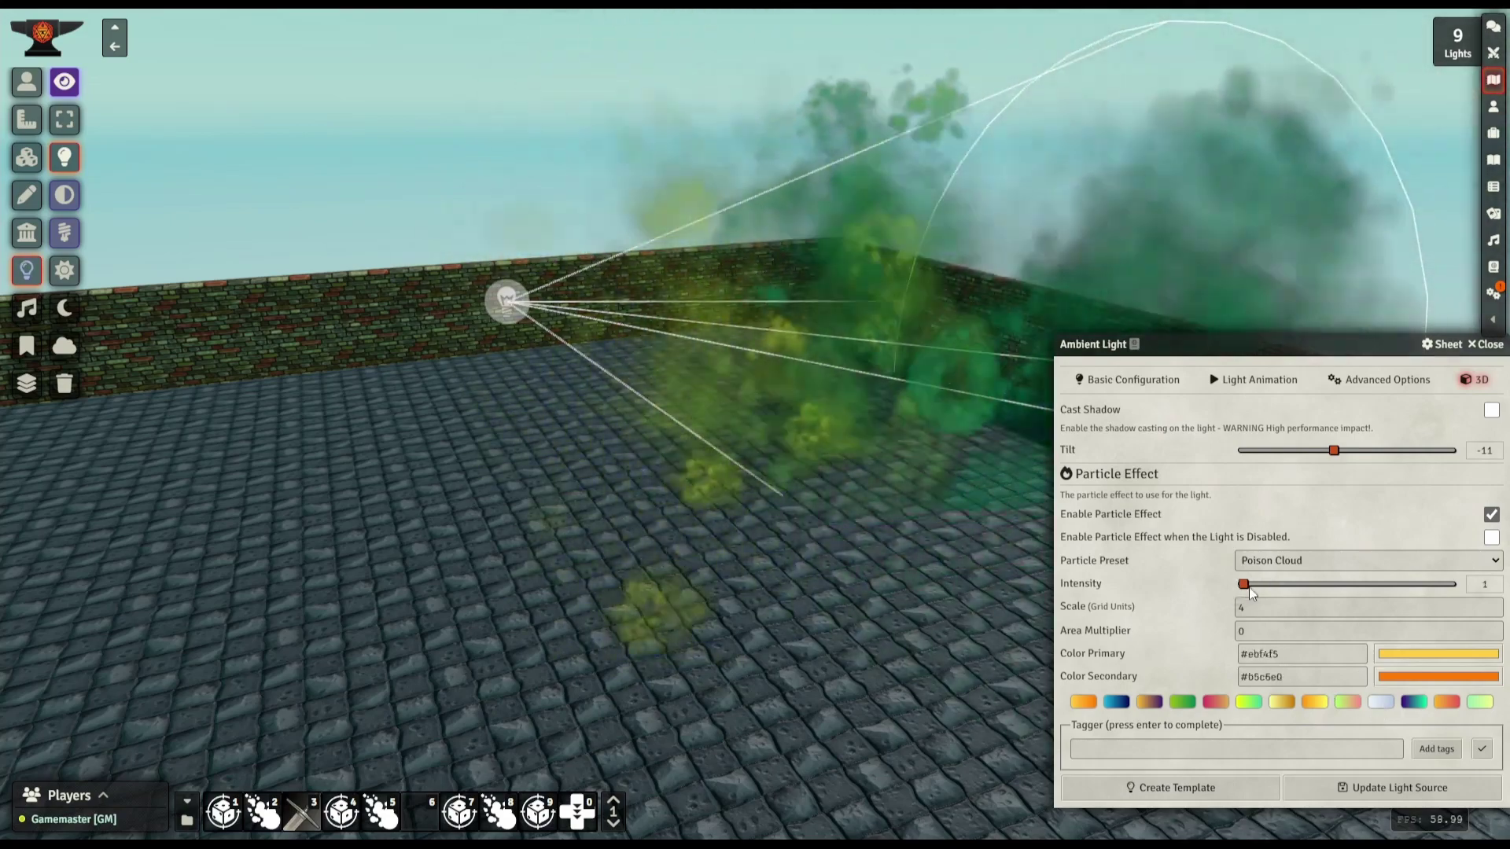
middle_click_drag(763, 562, 809, 568)
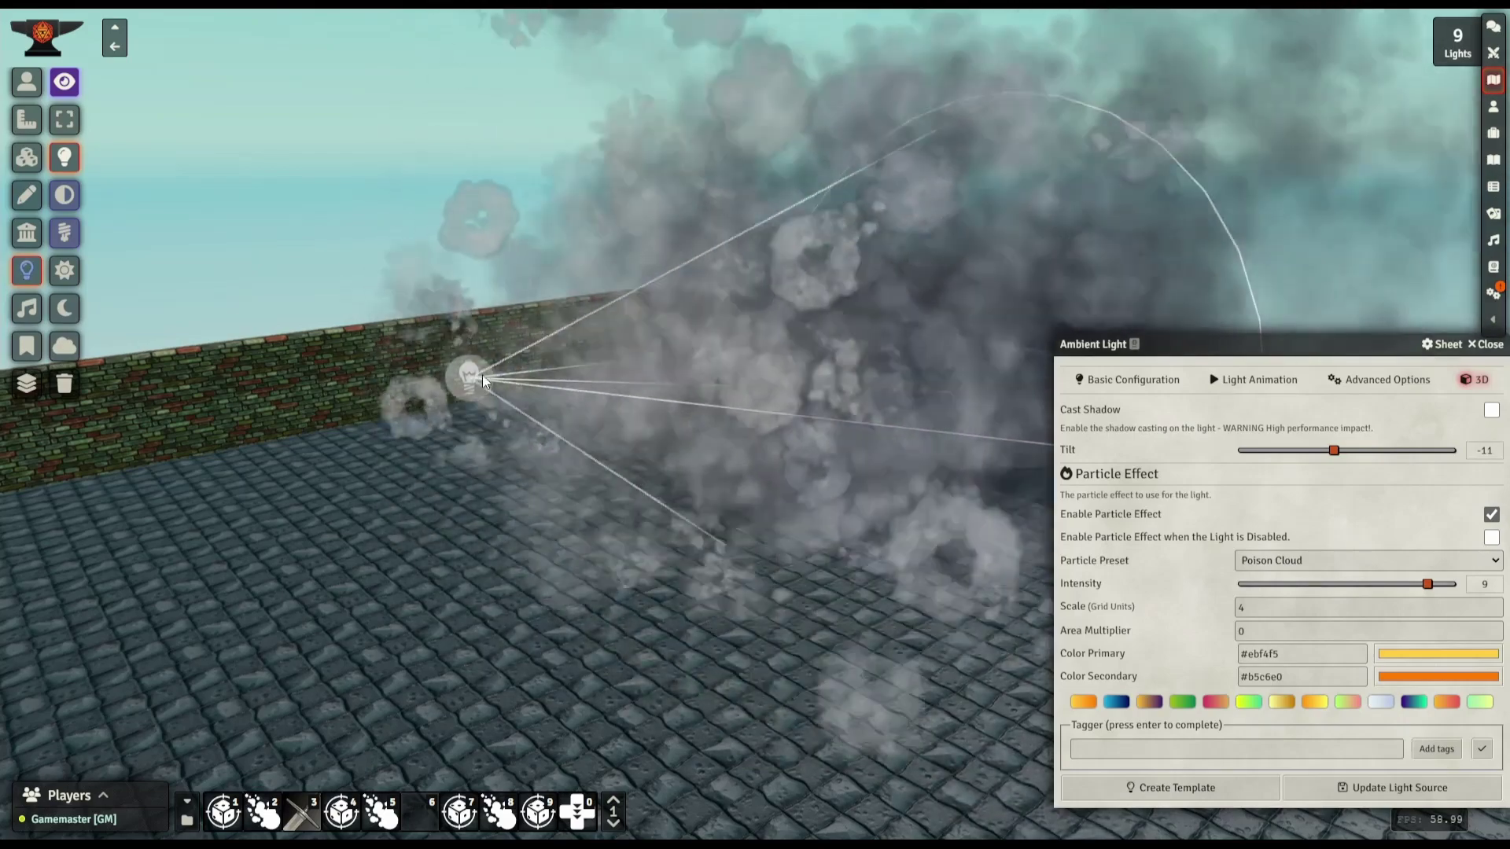
Disable the Poison Cloud light and move its settings window toward the middle of the scene
right_click(471, 379)
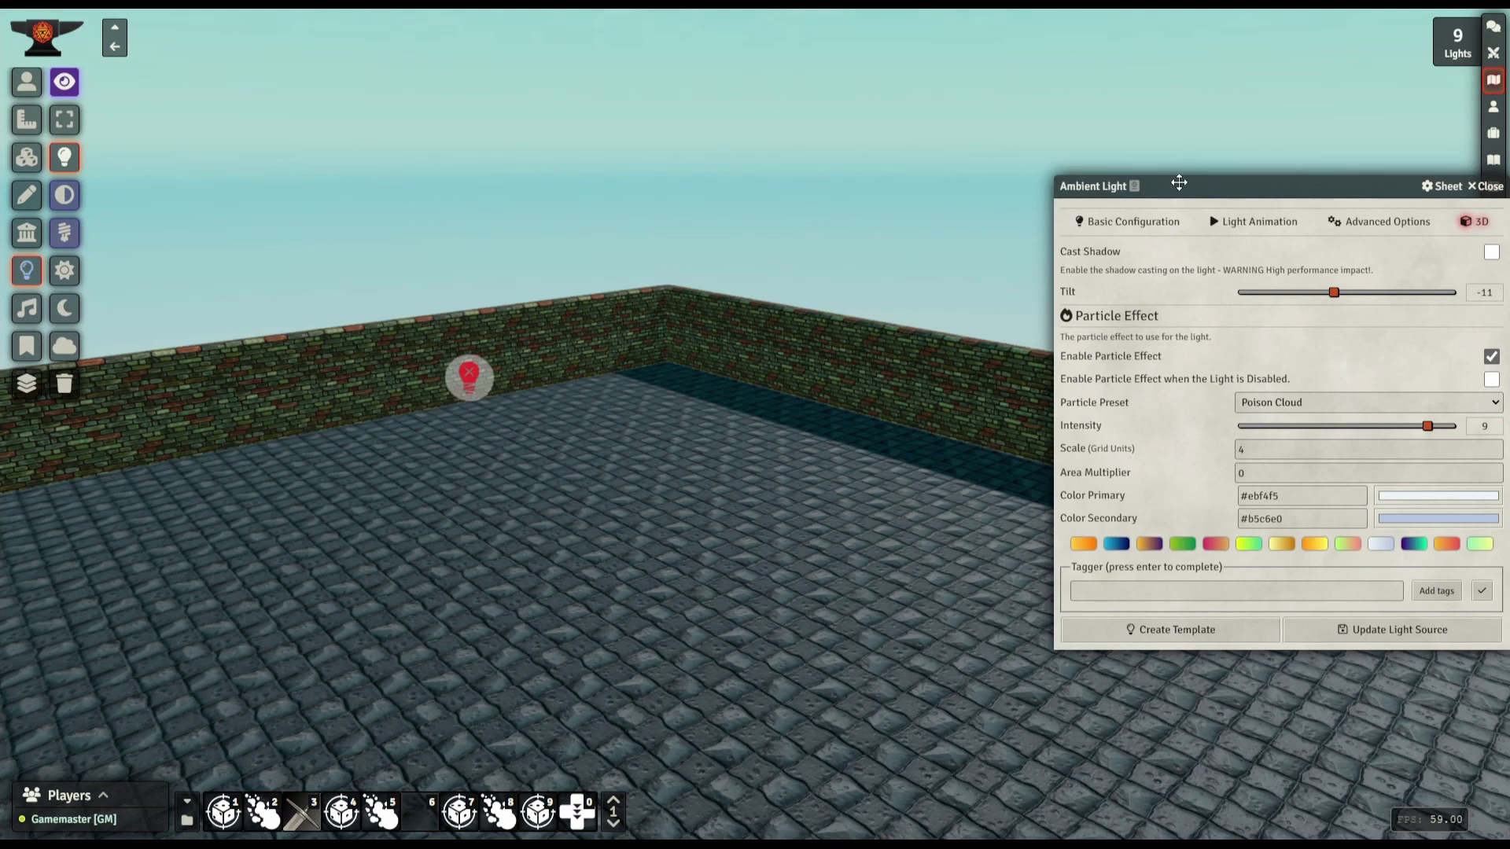
left_click_drag(1178, 192, 792, 232)
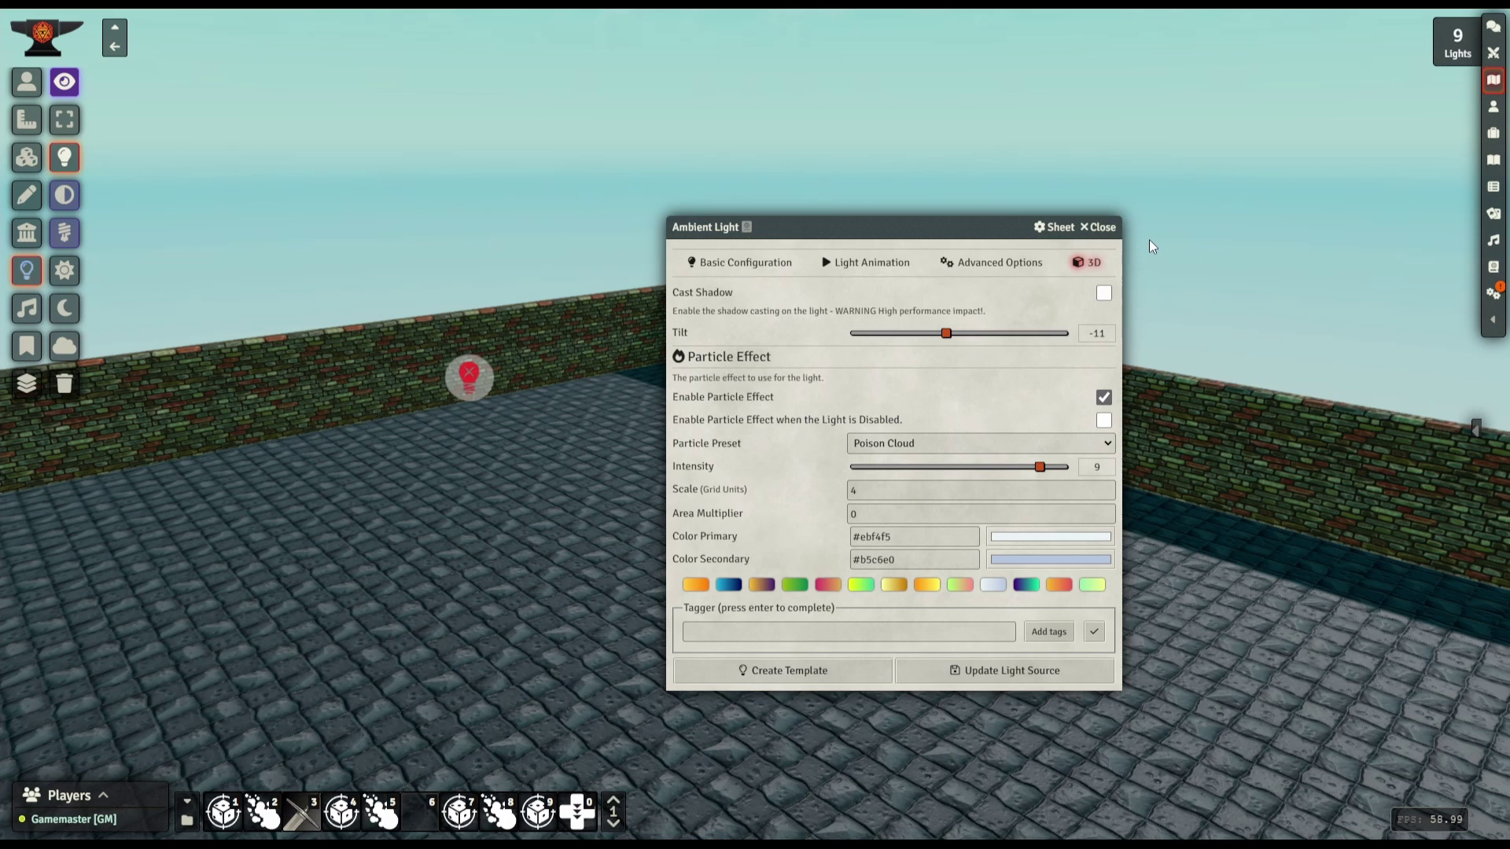